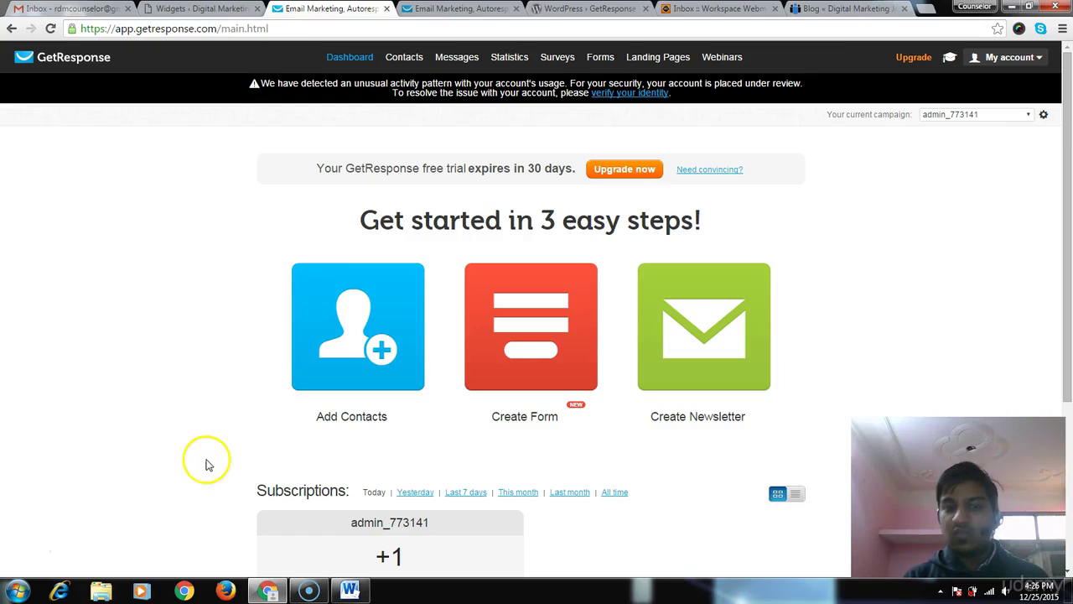
- Start creating a new form and show the available List Builder Apps
{"action": "left_click", "coordinate": [519, 373]}
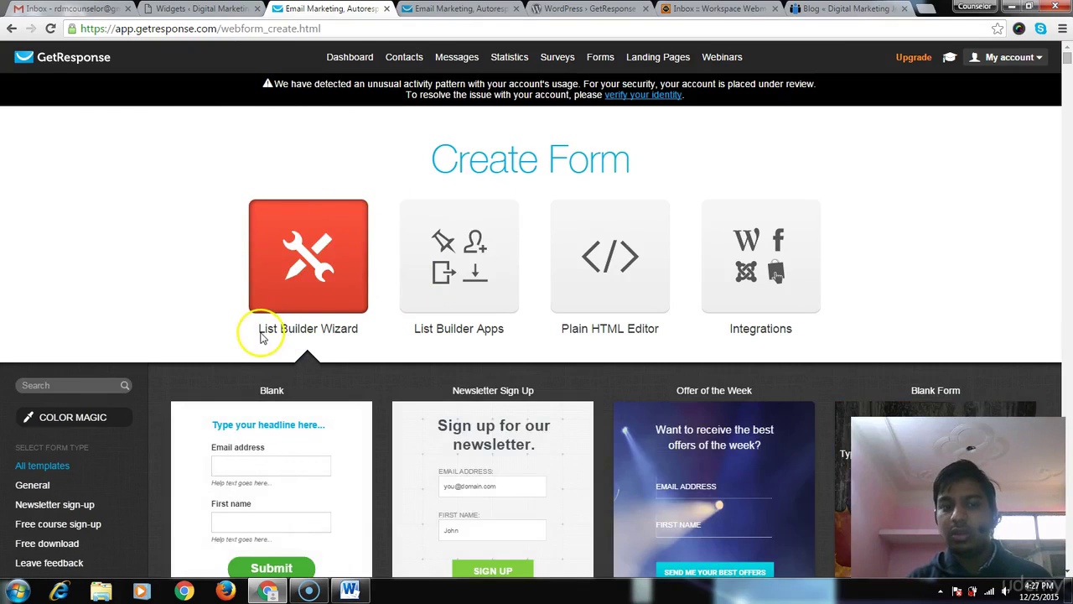
{"action": "left_click", "coordinate": [457, 277]}
{"action": "scroll", "coordinate": [457, 277], "scroll_direction": "down", "scroll_amount": 1}
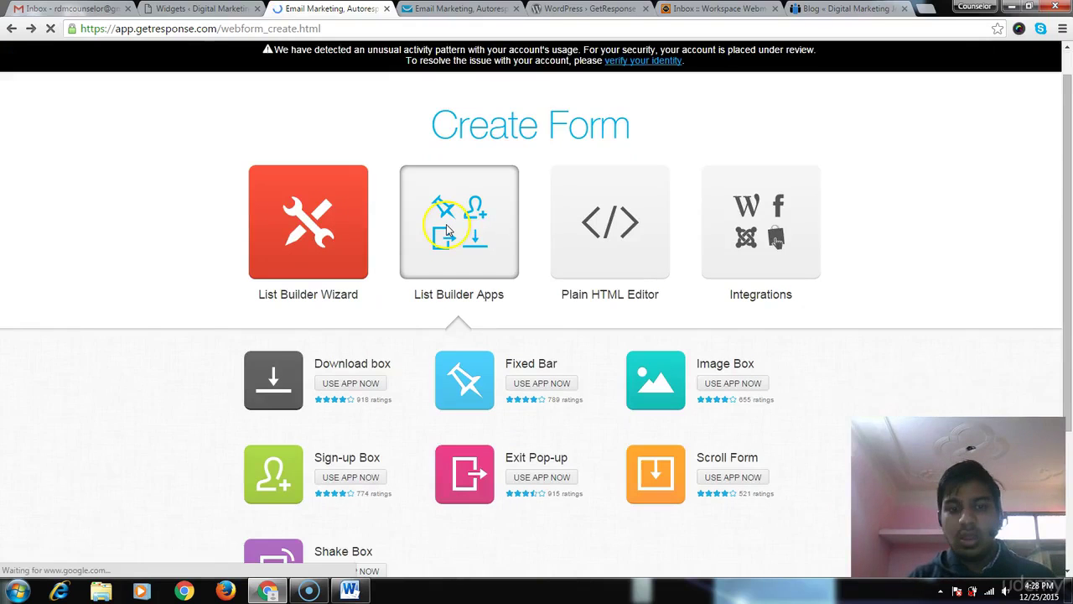
{"action": "left_click", "coordinate": [446, 231]}
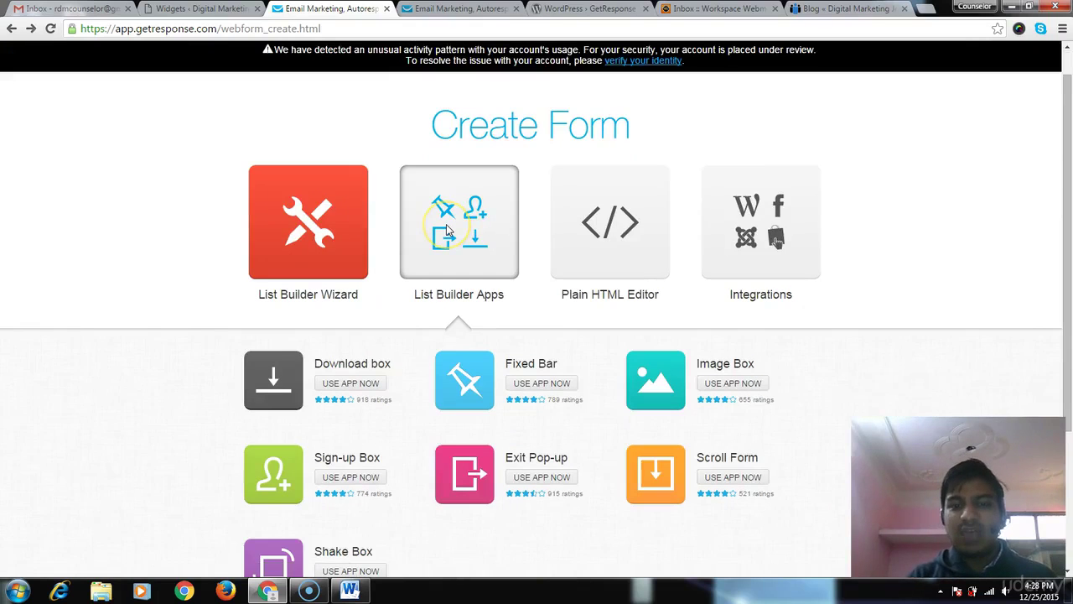
{"action": "left_click", "coordinate": [352, 384]}
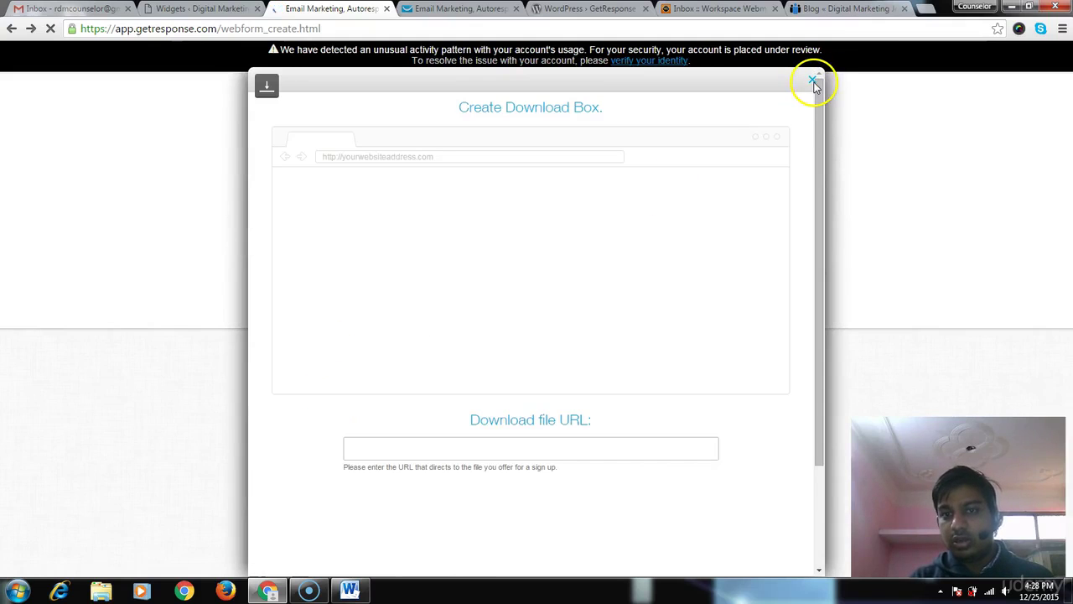
{"action": "left_click", "coordinate": [813, 81]}
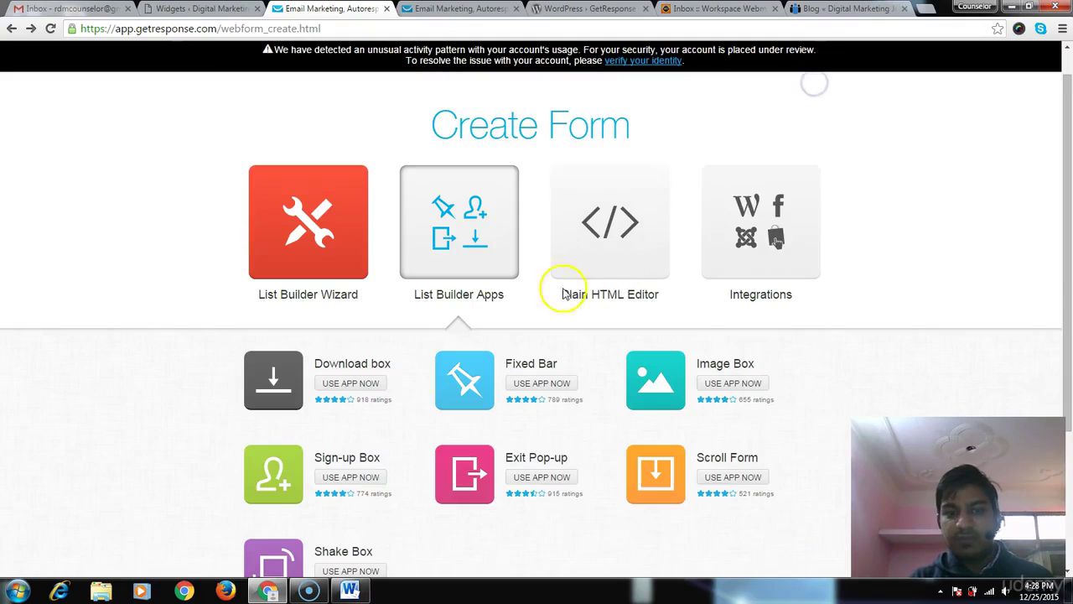
- Examine the feature examples of the download box, sign-up box, scroll form, fixed bar, shake box, exit pop-up and image box
{"action": "left_click", "coordinate": [345, 367]}
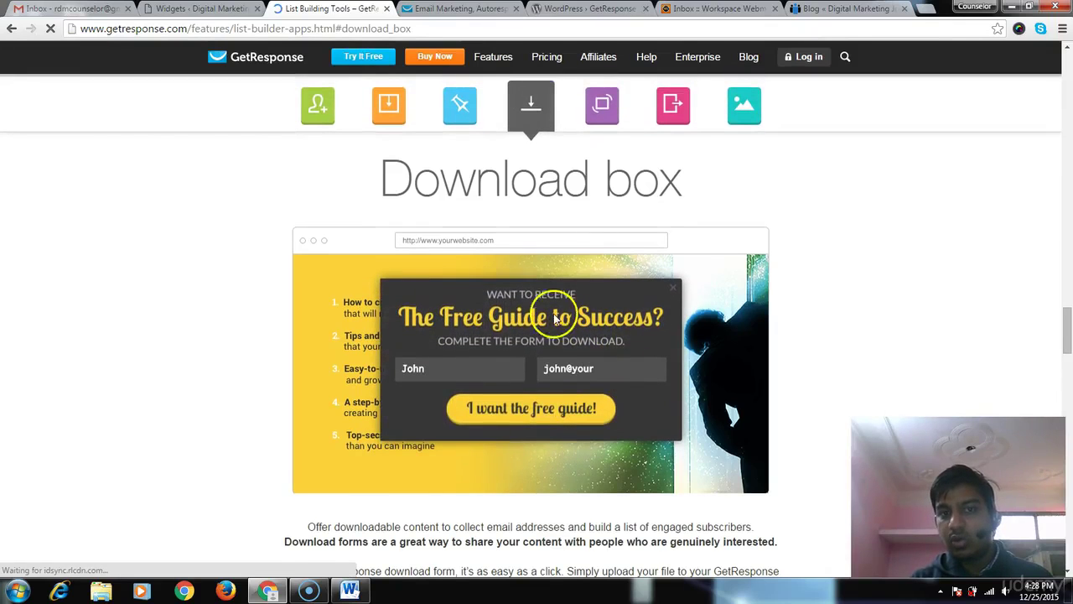
{"action": "left_click", "coordinate": [323, 115]}
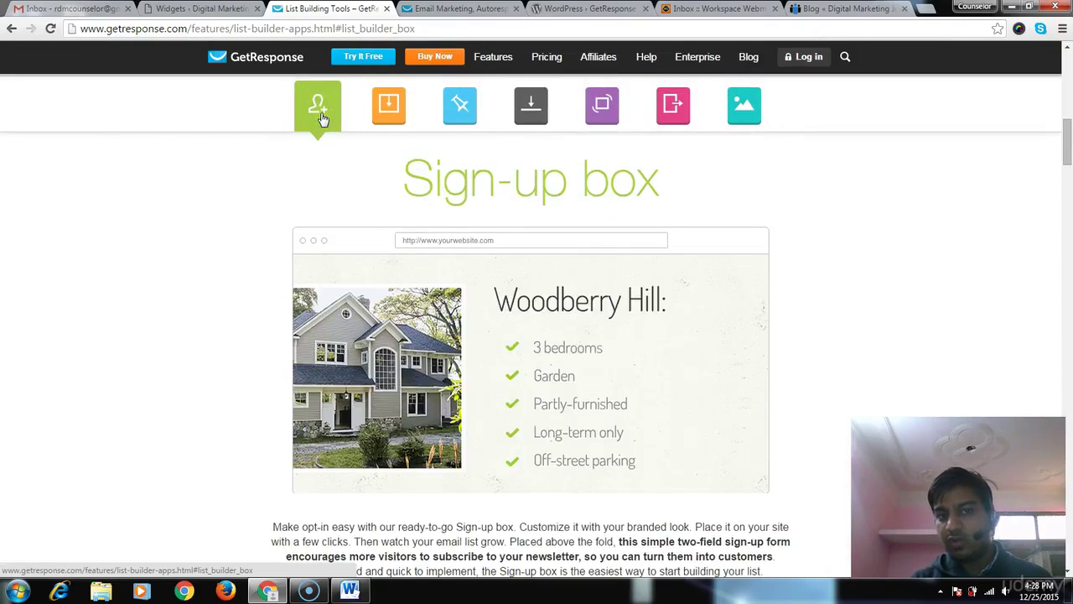
{"action": "left_click", "coordinate": [393, 109]}
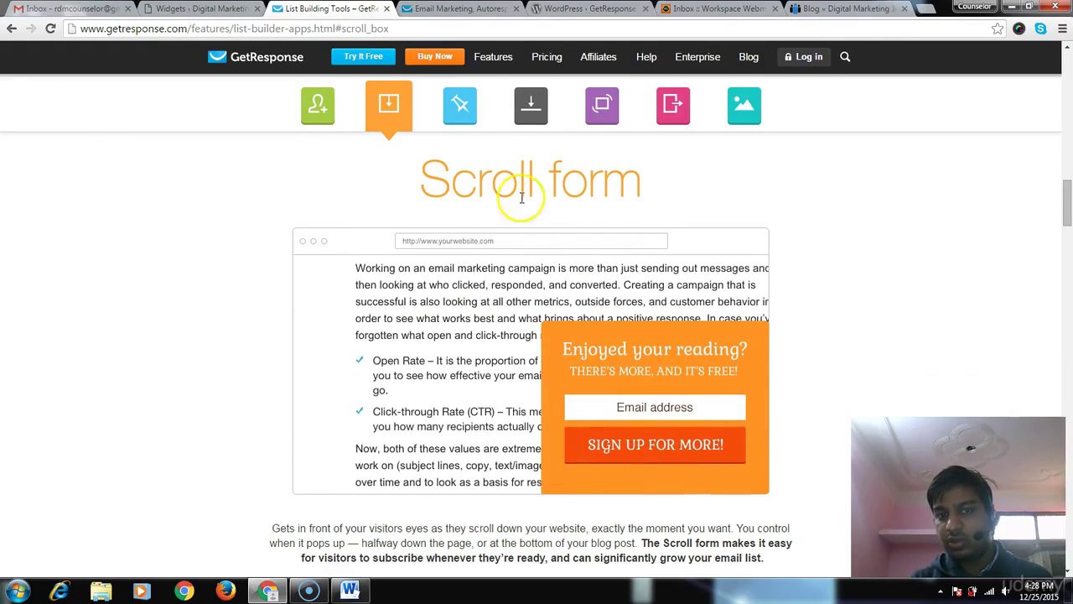
{"action": "left_click", "coordinate": [463, 108]}
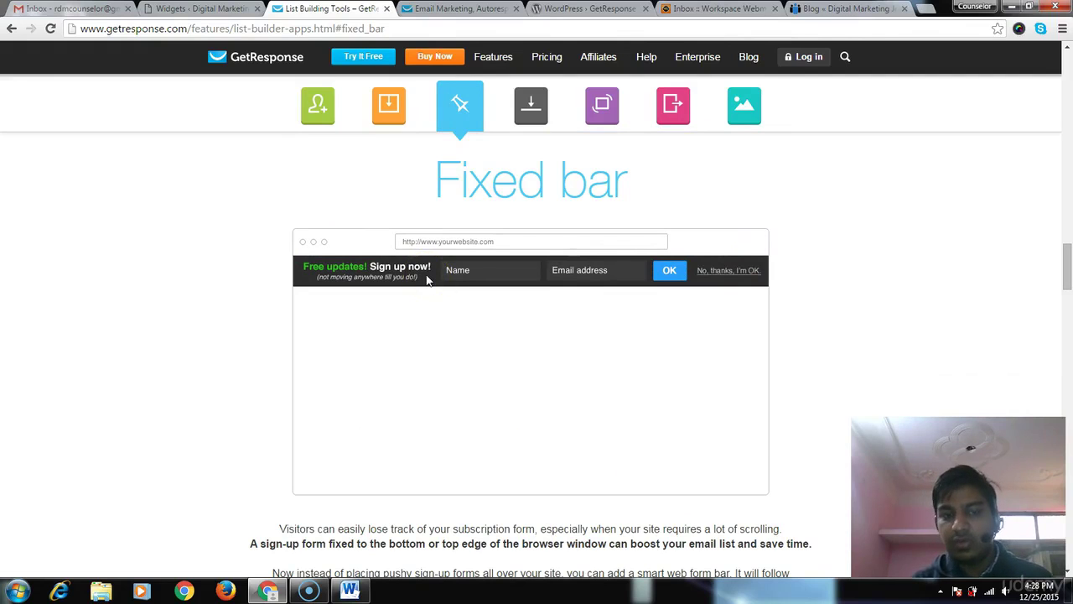
{"action": "left_click", "coordinate": [531, 107]}
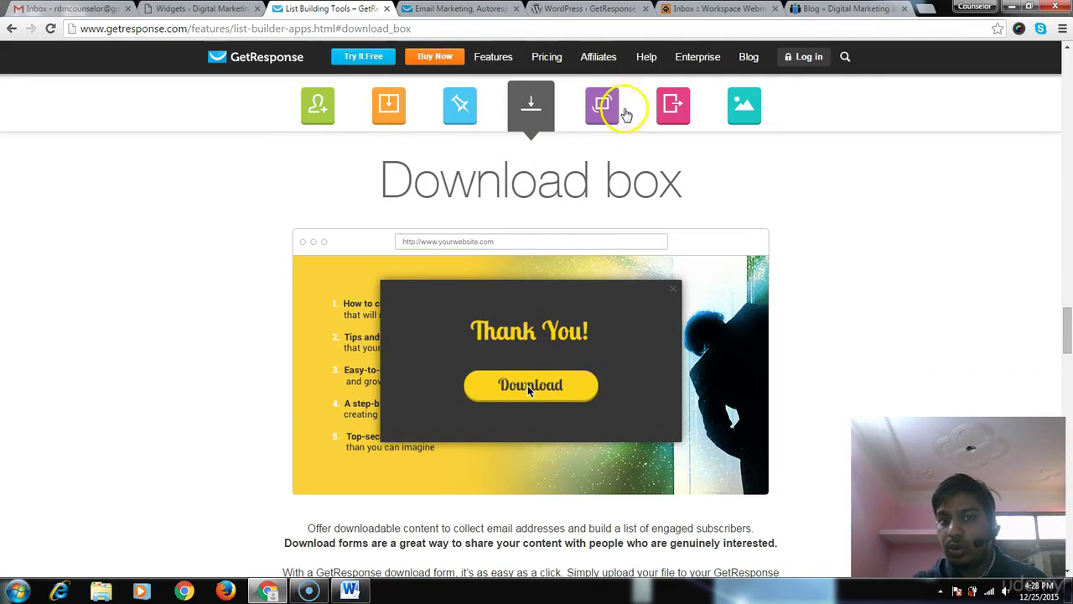
{"action": "left_click", "coordinate": [625, 112]}
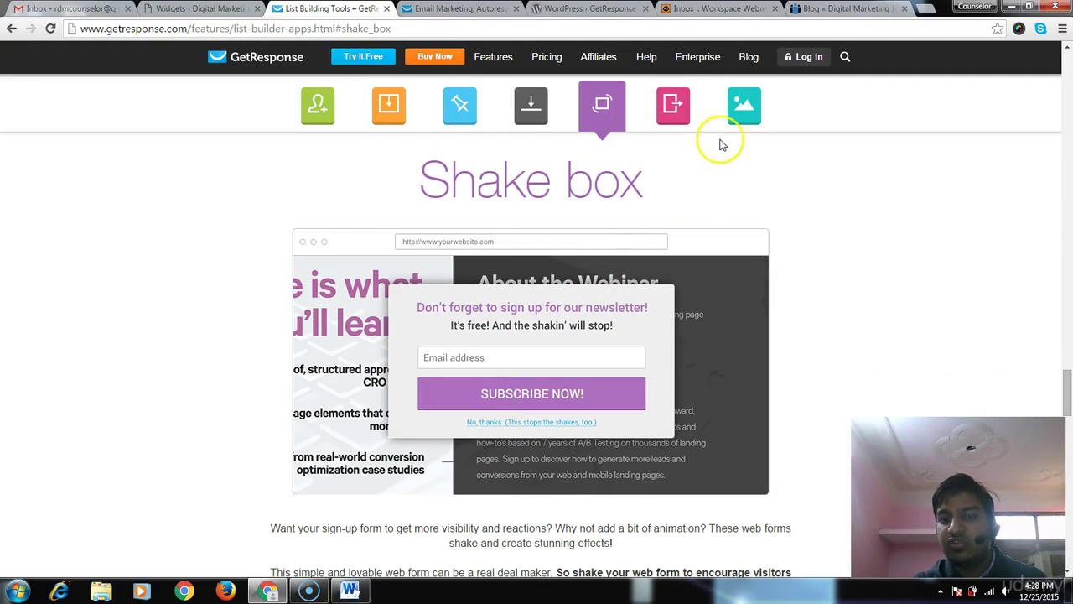
{"action": "left_click", "coordinate": [674, 110]}
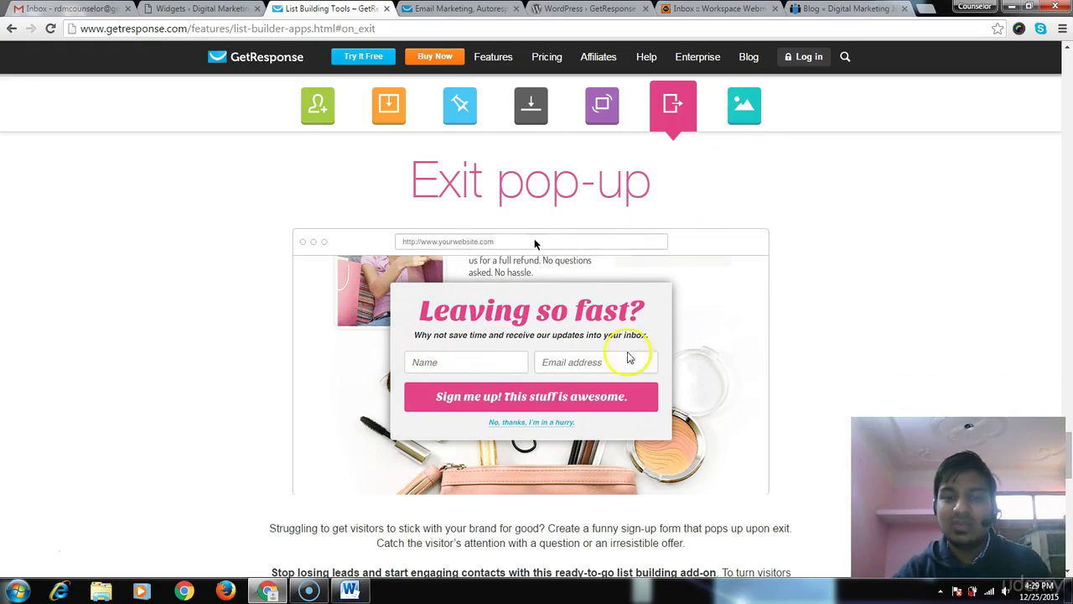
{"action": "left_click", "coordinate": [735, 124]}
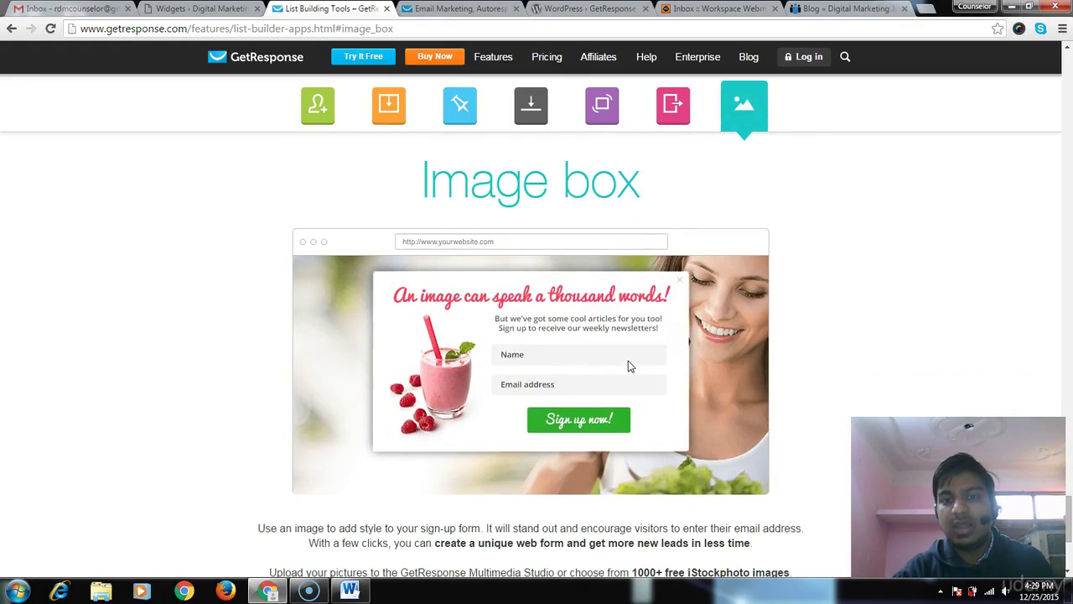
{"action": "scroll", "coordinate": [626, 367], "scroll_direction": "down", "scroll_amount": 3}
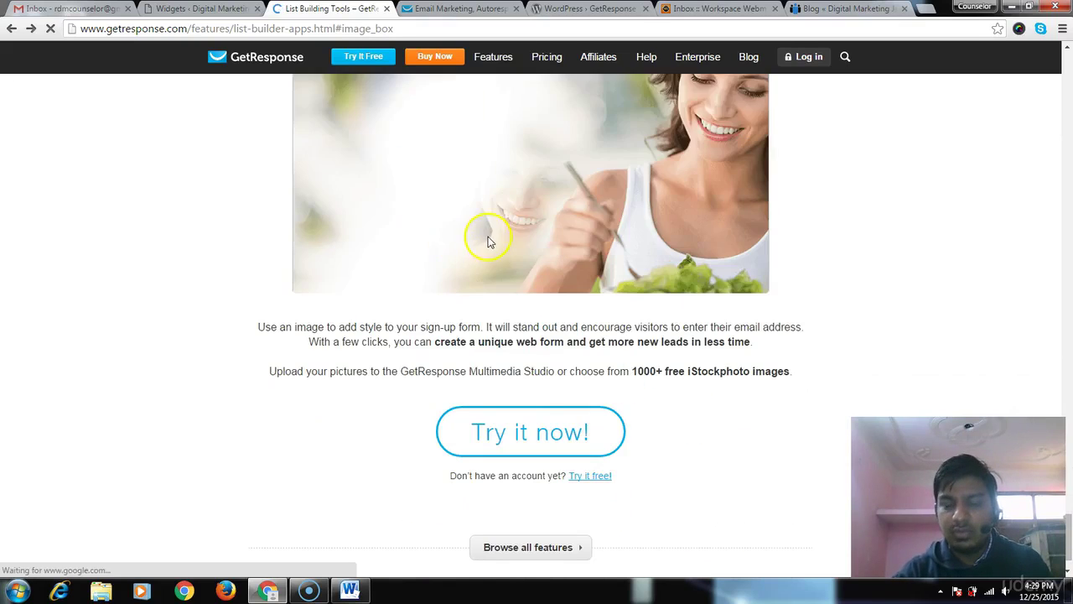
{"action": "scroll", "coordinate": [525, 270], "scroll_direction": "up", "scroll_amount": 10}
{"action": "scroll", "coordinate": [527, 274], "scroll_direction": "up", "scroll_amount": 15}
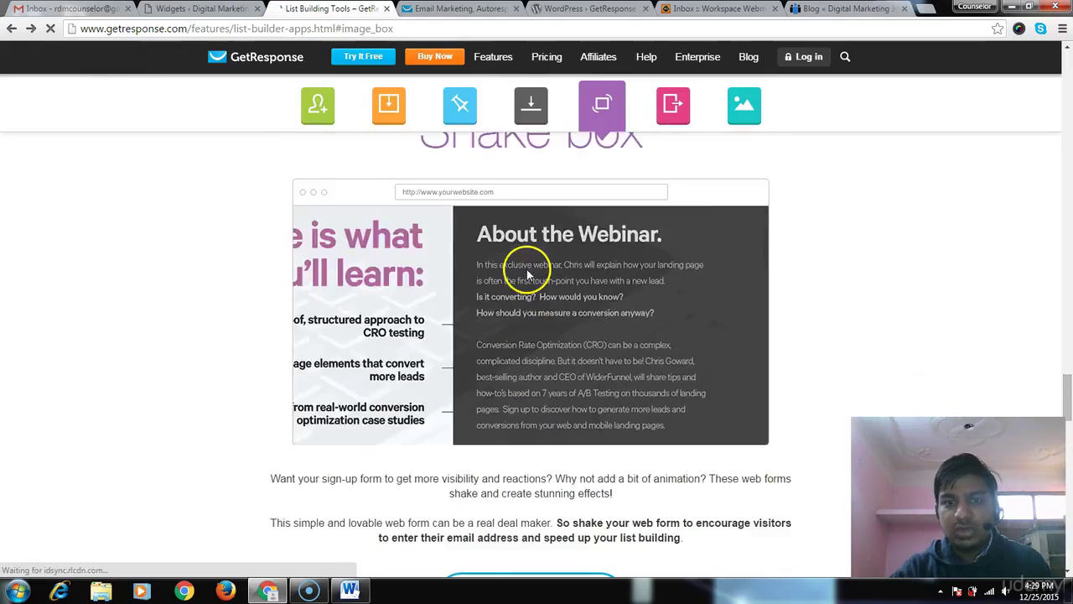
{"action": "scroll", "coordinate": [527, 274], "scroll_direction": "up", "scroll_amount": 5}
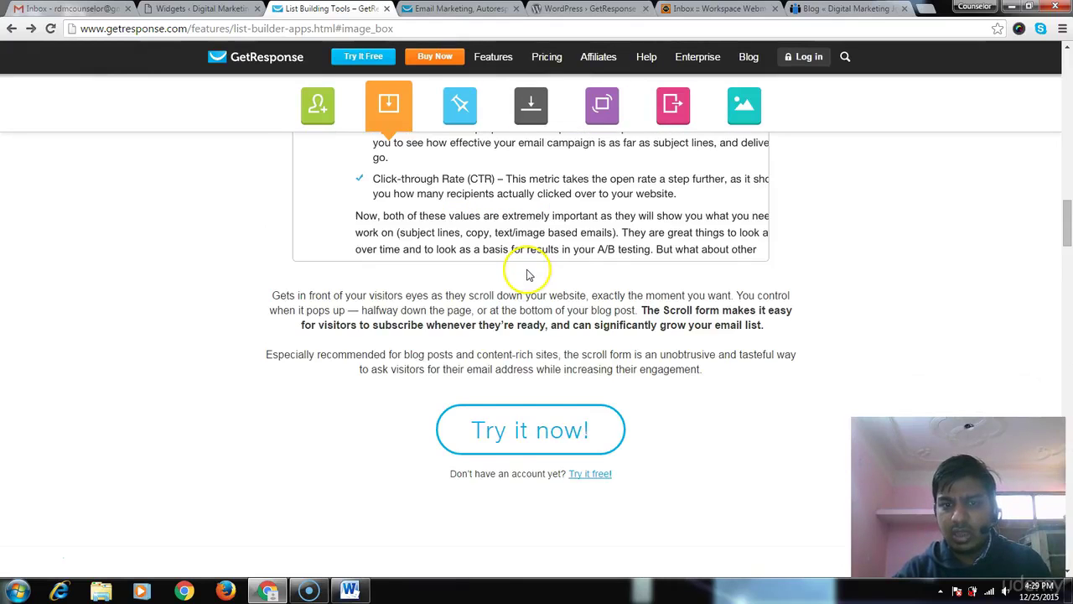
- Start creating a form with the Fixed bar app from its feature section
{"action": "scroll", "coordinate": [525, 274], "scroll_direction": "down", "scroll_amount": 6}
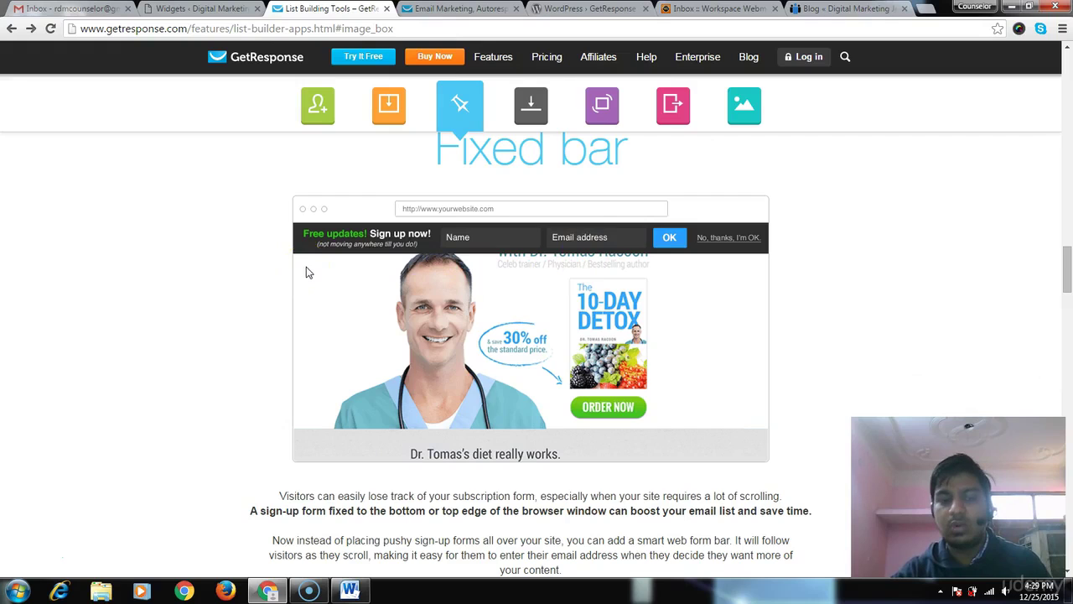
{"action": "scroll", "coordinate": [314, 280], "scroll_direction": "down", "scroll_amount": 2}
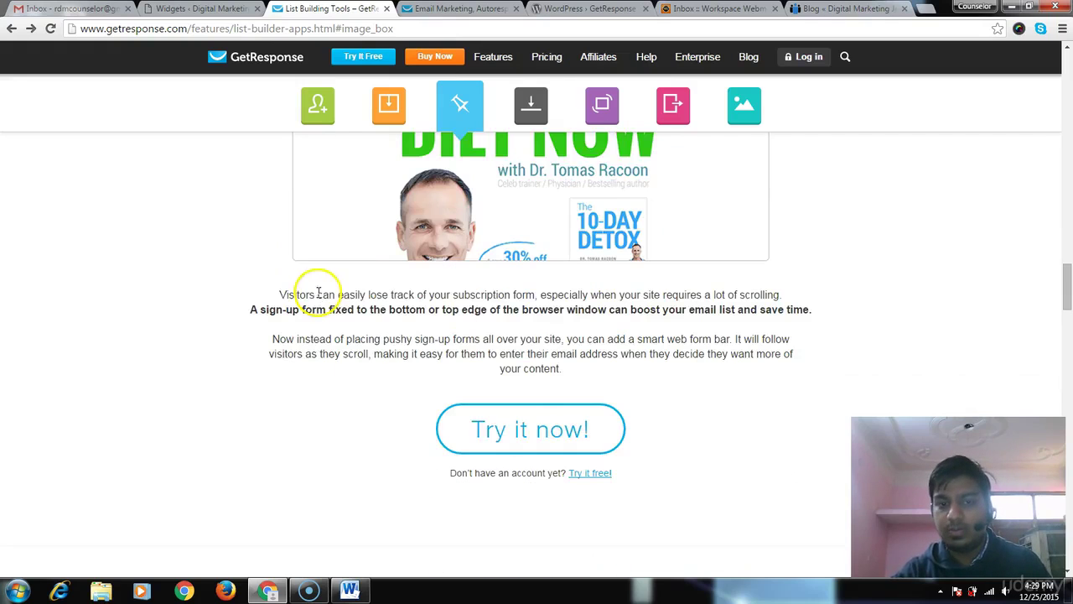
{"action": "left_click", "coordinate": [508, 440]}
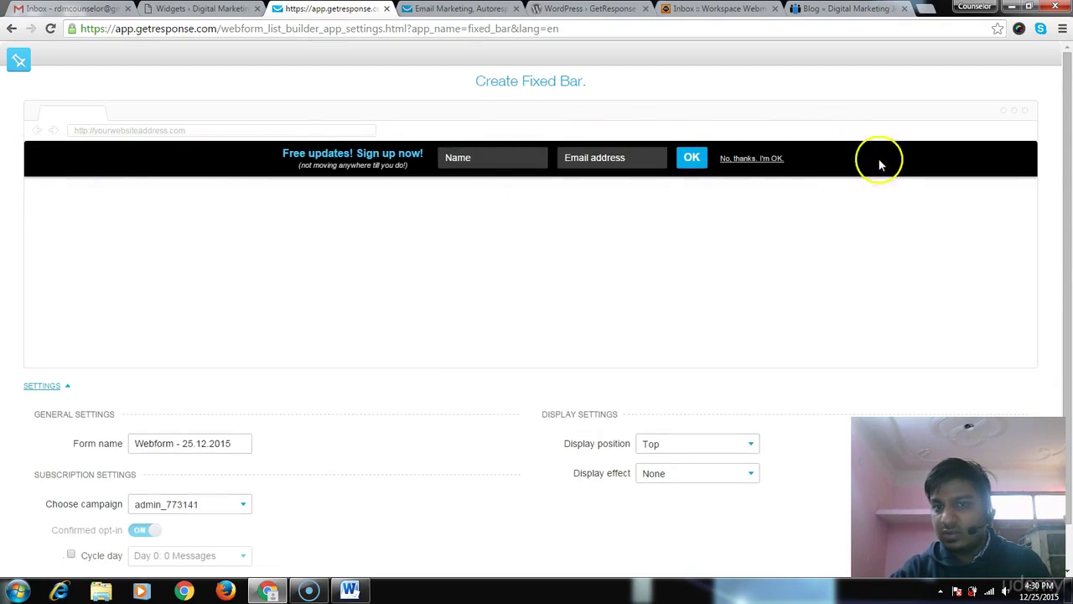
- Replace the small text in parentheses under the fixed bar's headline with "Not yet convinced"
{"action": "left_click", "coordinate": [353, 153]}
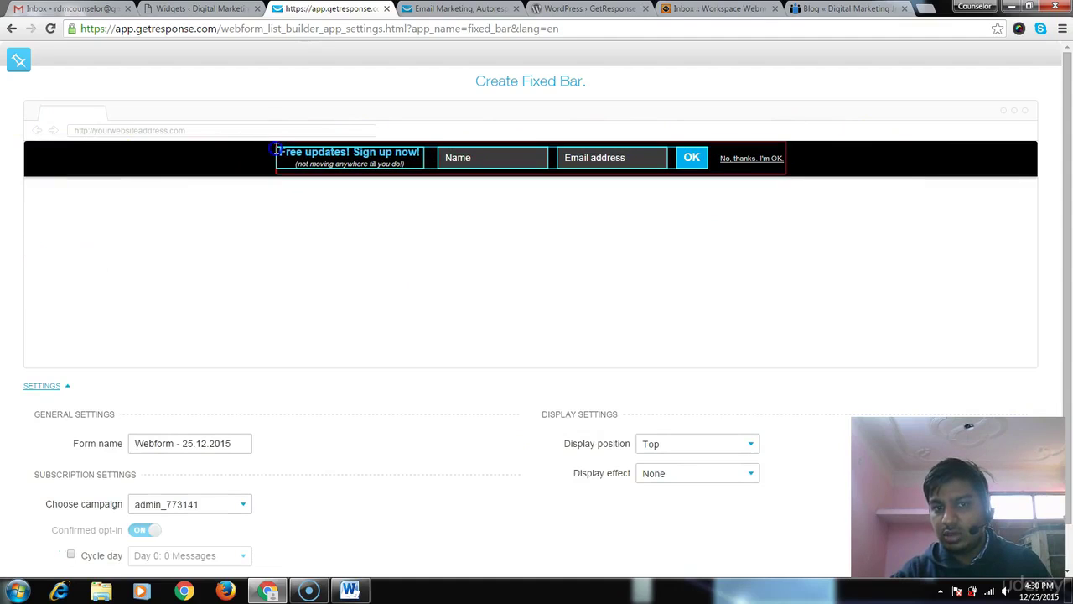
{"action": "left_click", "coordinate": [412, 232]}
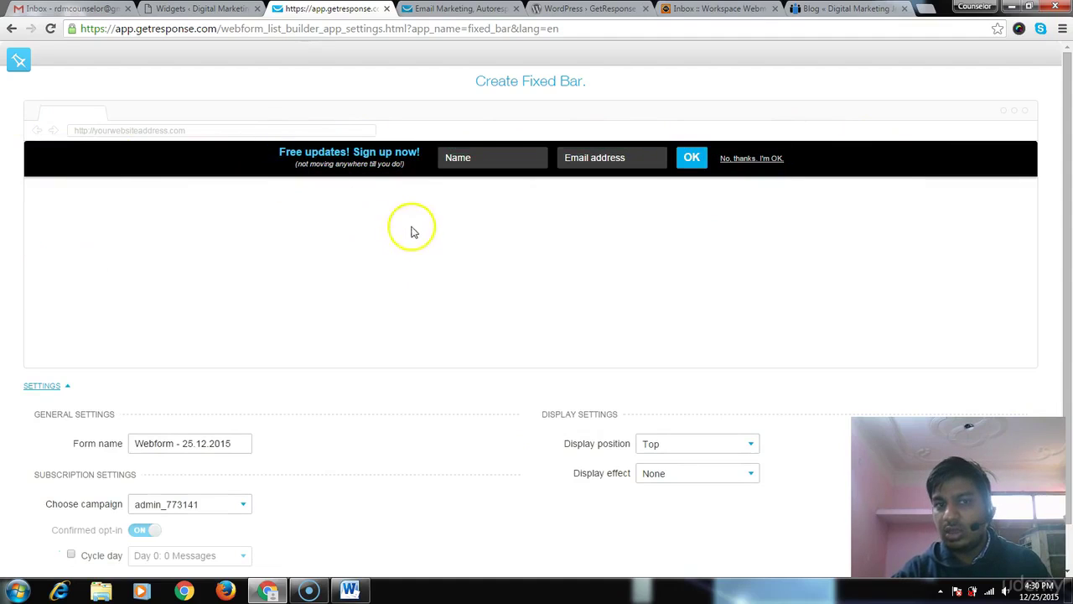
{"action": "left_click", "coordinate": [378, 165]}
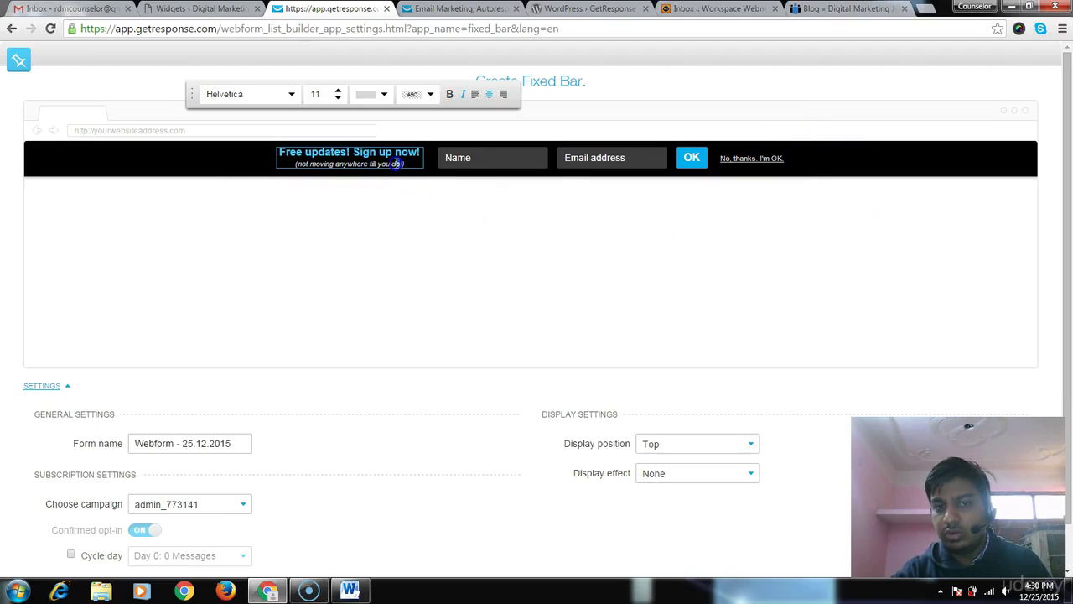
{"action": "left_click_drag", "start_coordinate": [396, 164], "coordinate": [307, 165]}
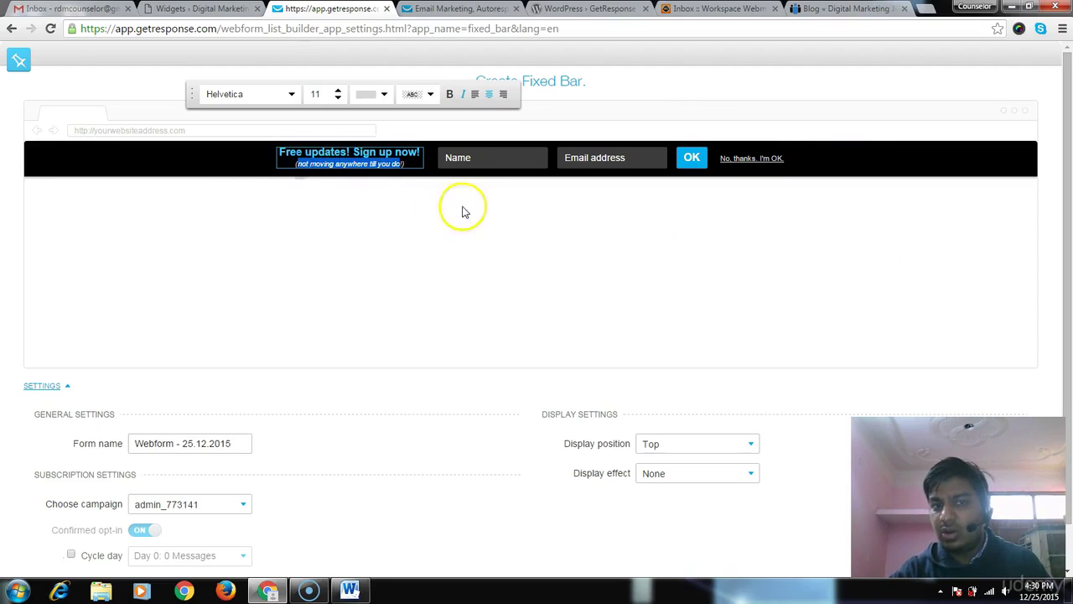
{"action": "key", "text": "BackSpace"}
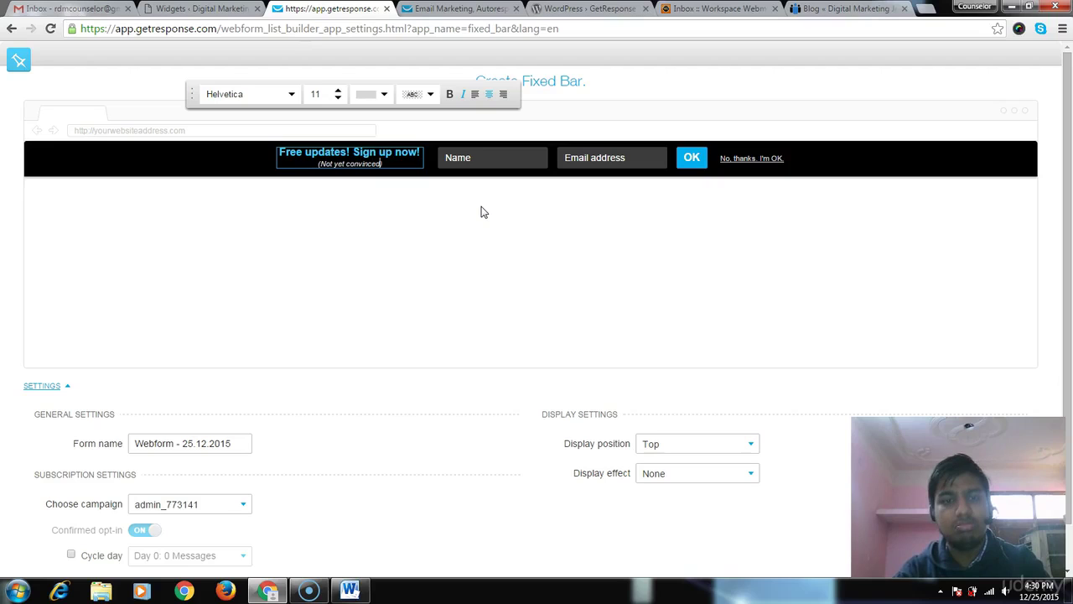
{"action": "left_click", "coordinate": [497, 203]}
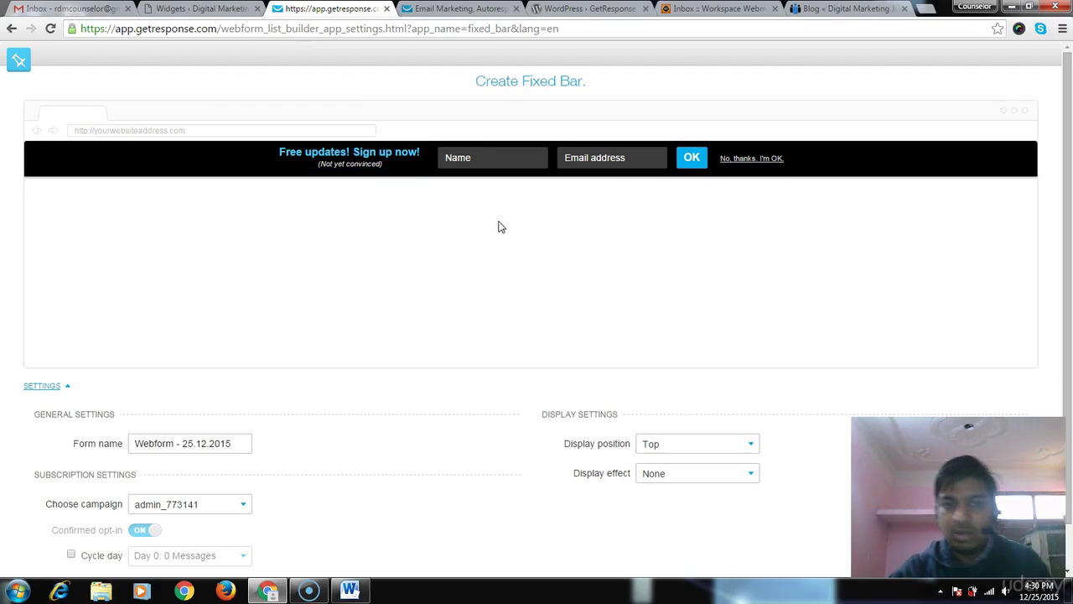
{"action": "scroll", "coordinate": [634, 194], "scroll_direction": "down", "scroll_amount": 1}
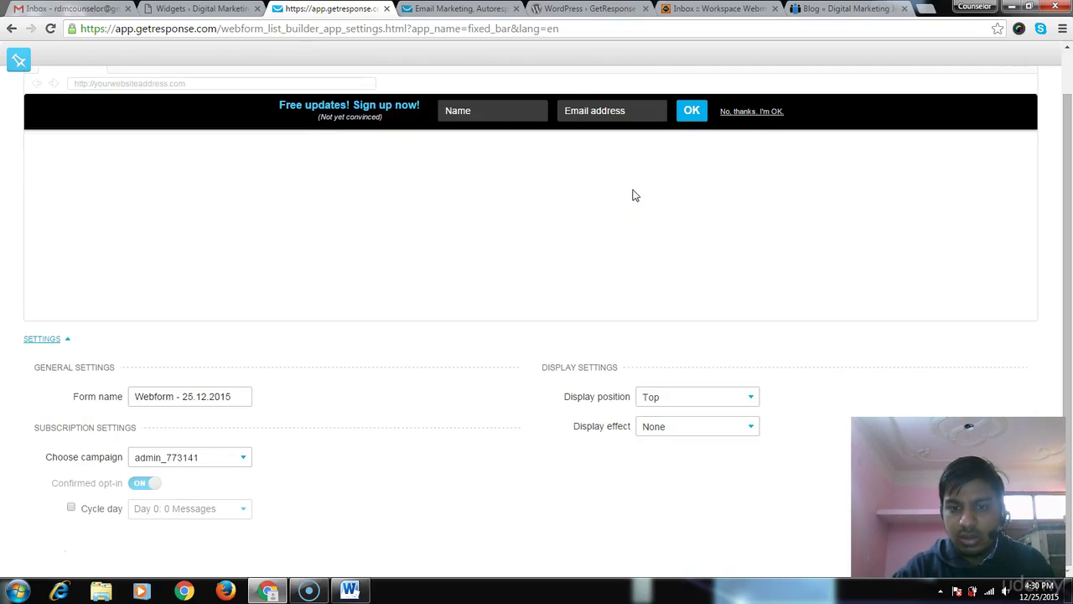
{"action": "scroll", "coordinate": [634, 194], "scroll_direction": "up", "scroll_amount": 1}
{"action": "left_click", "coordinate": [363, 153]}
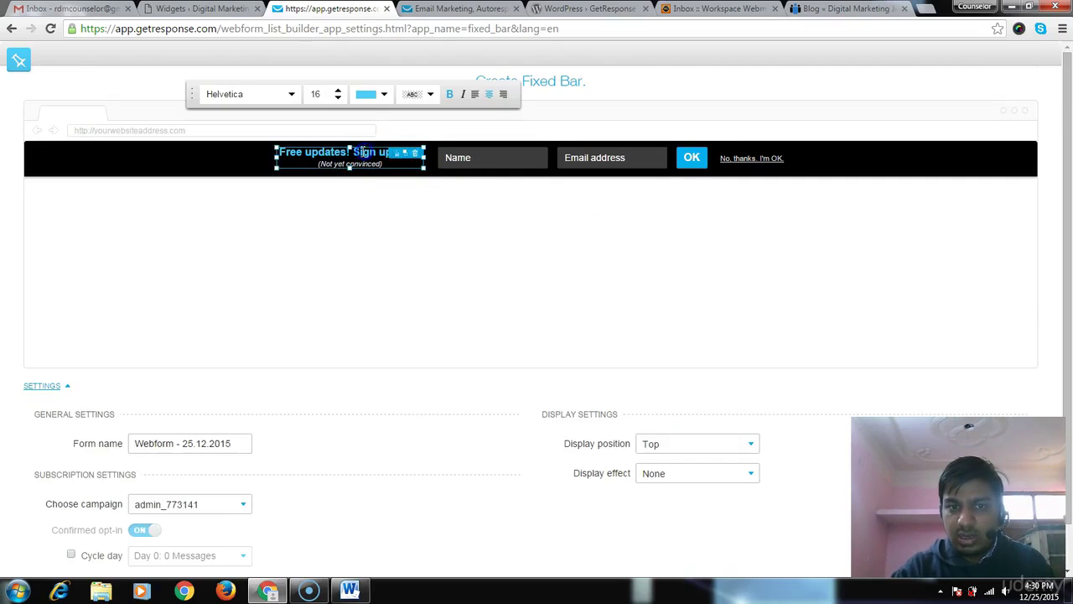
{"action": "left_click_drag", "start_coordinate": [277, 153], "coordinate": [303, 153]}
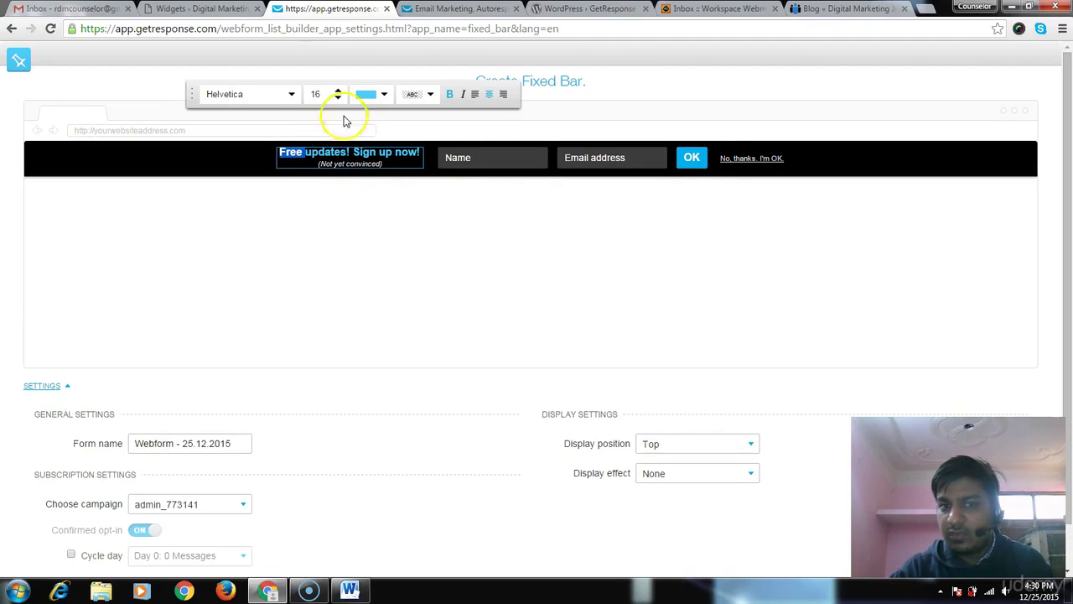
{"action": "left_click", "coordinate": [376, 94]}
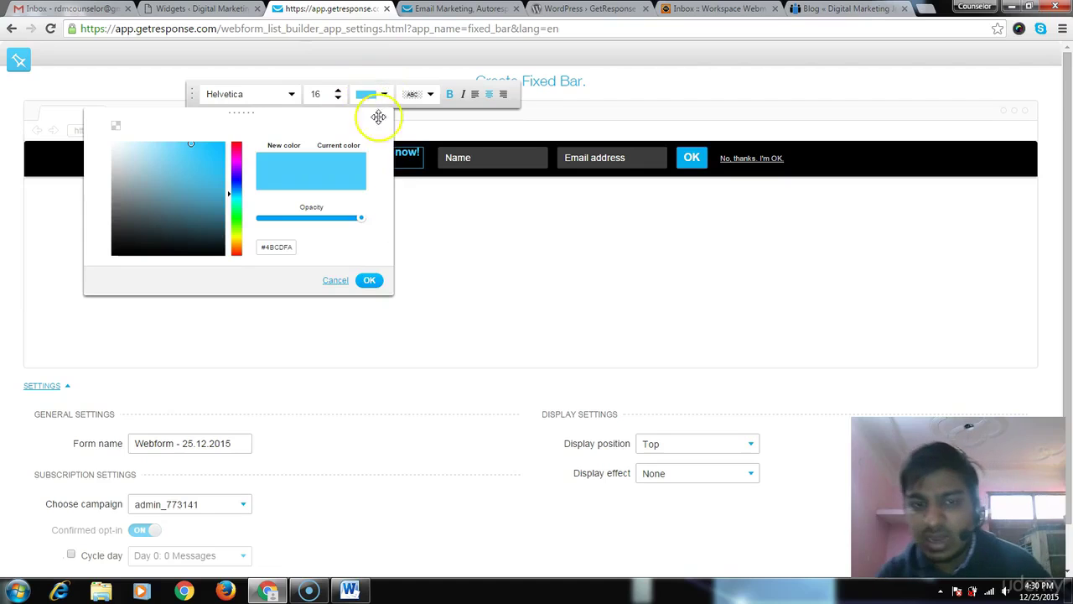
{"action": "left_click", "coordinate": [460, 240]}
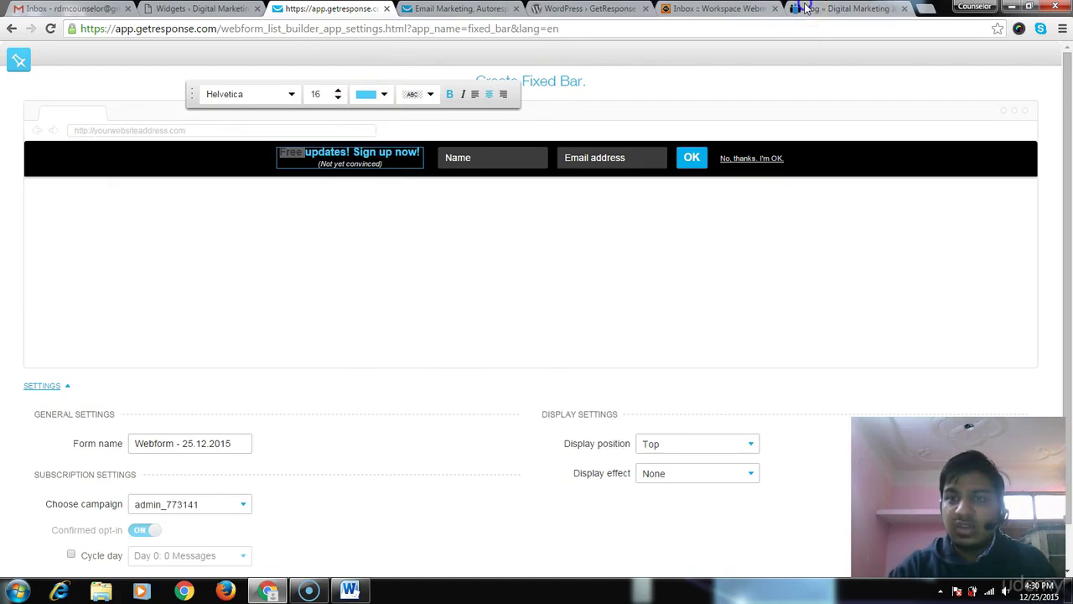
- Look at the sign-up form on the website's blog page and return to the fixed bar editor
{"action": "left_click", "coordinate": [847, 8]}
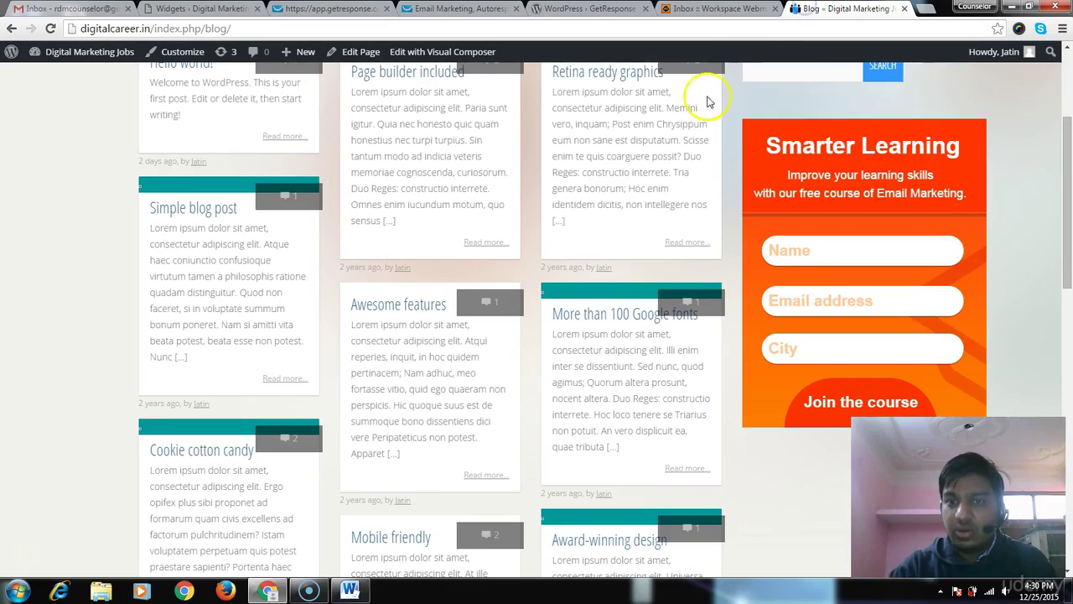
{"action": "left_click", "coordinate": [340, 10]}
{"action": "left_click", "coordinate": [432, 222]}
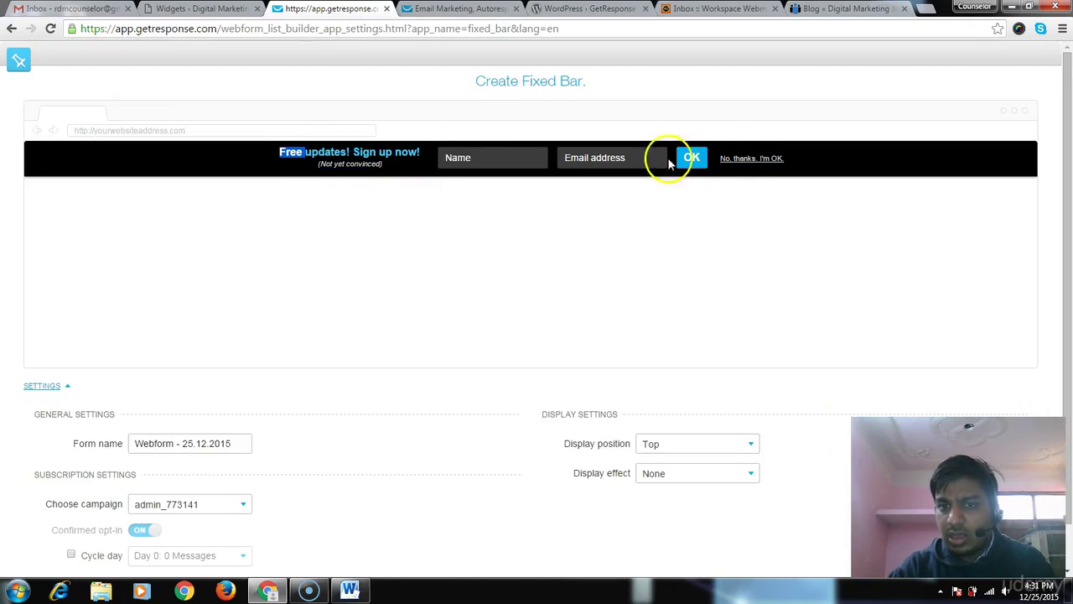
- Try to change the fixed bar's solid background color by selecting a yellow hue
{"action": "scroll", "coordinate": [734, 229], "scroll_direction": "down", "scroll_amount": 1}
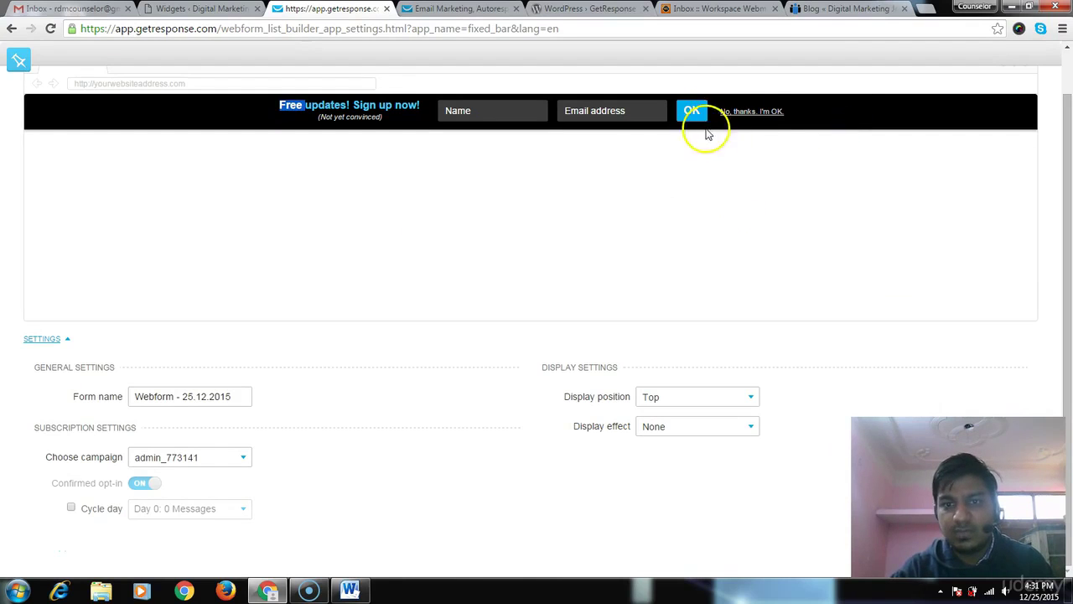
{"action": "left_click", "coordinate": [735, 112]}
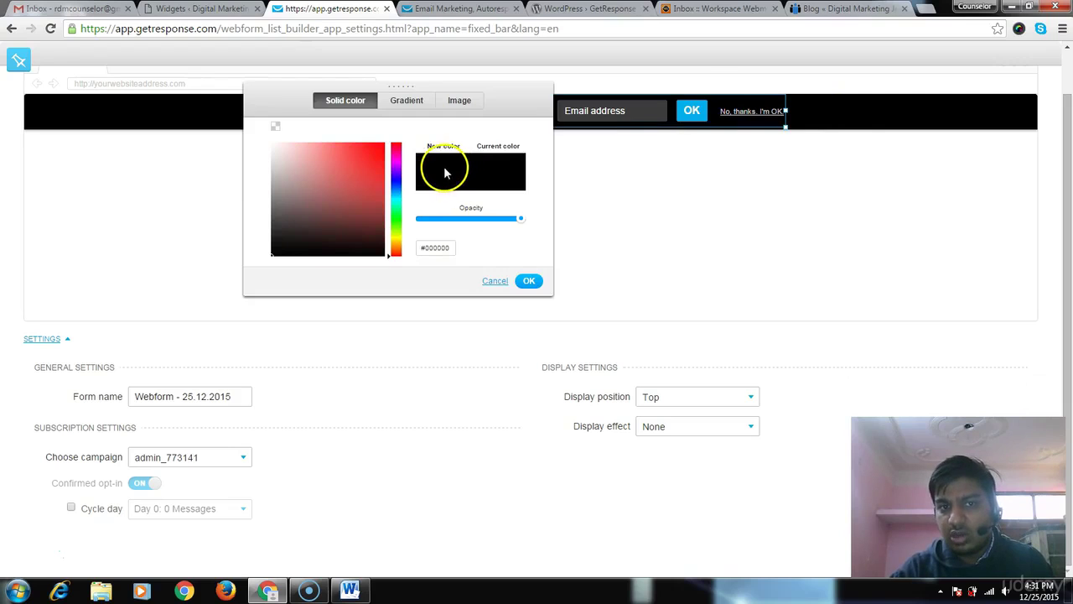
{"action": "left_click", "coordinate": [396, 241]}
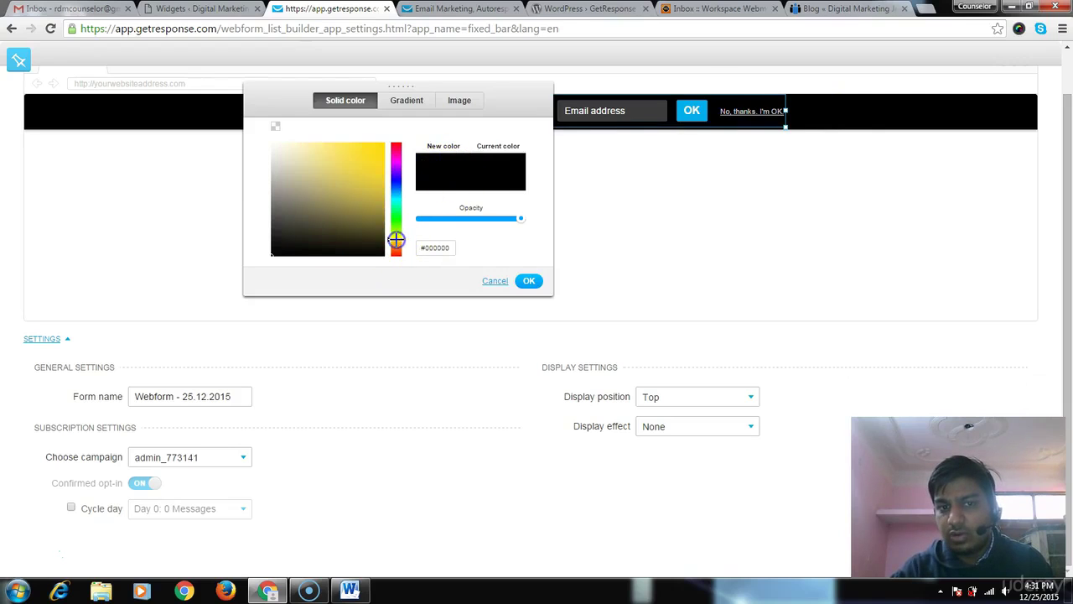
{"action": "left_click", "coordinate": [527, 282]}
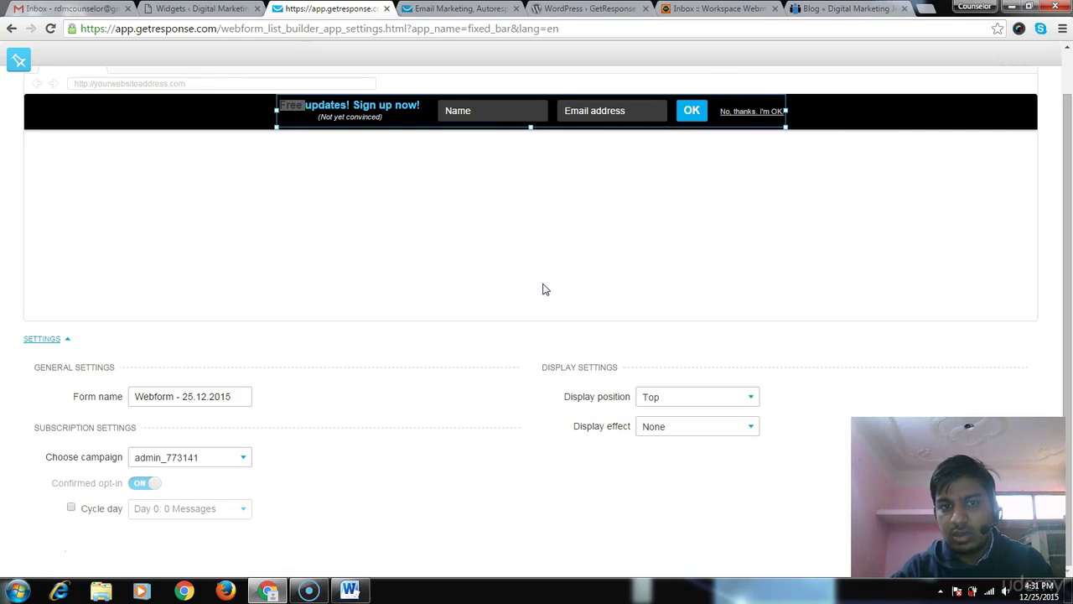
- Try several solid background colors for the fixed bar and settle on dark navy blue #192359
{"action": "left_click", "coordinate": [673, 123]}
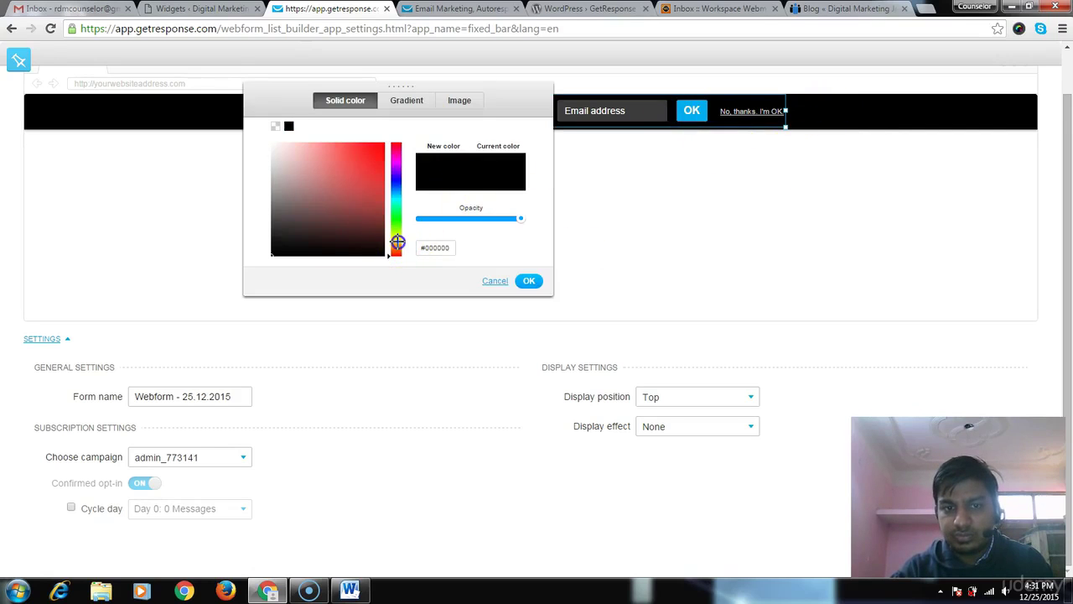
{"action": "left_click_drag", "start_coordinate": [397, 243], "coordinate": [397, 223]}
{"action": "left_click", "coordinate": [372, 151]}
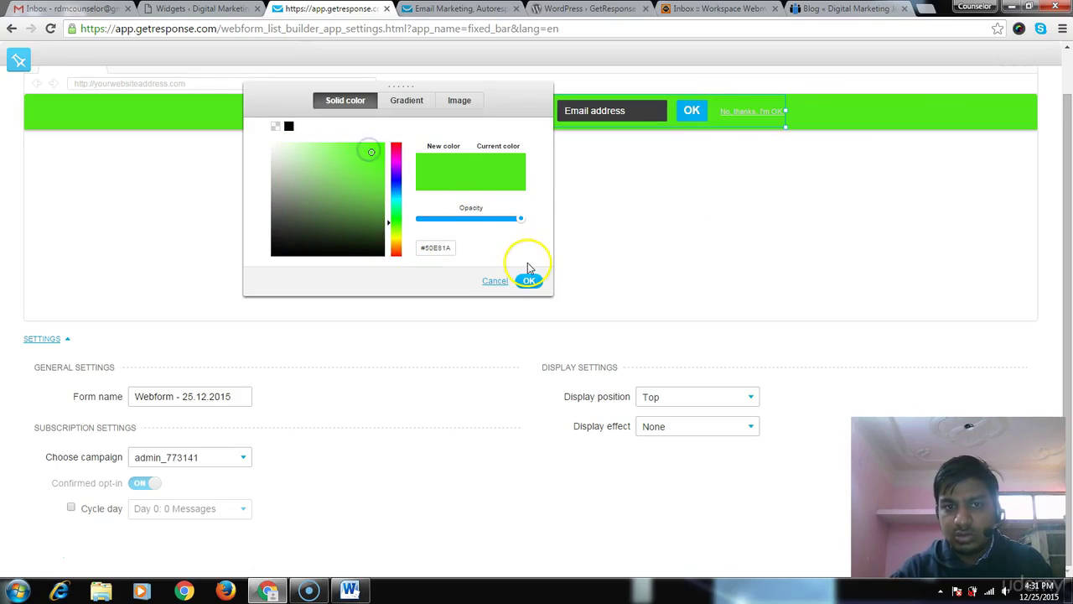
{"action": "left_click", "coordinate": [326, 201]}
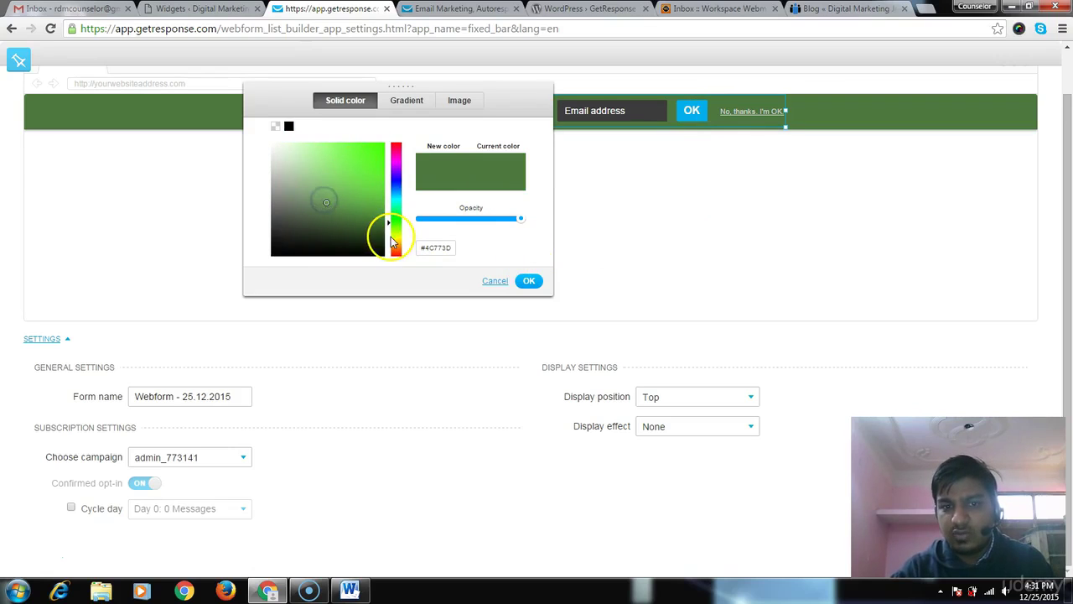
{"action": "left_click", "coordinate": [395, 241]}
{"action": "left_click", "coordinate": [367, 216]}
{"action": "left_click", "coordinate": [376, 154]}
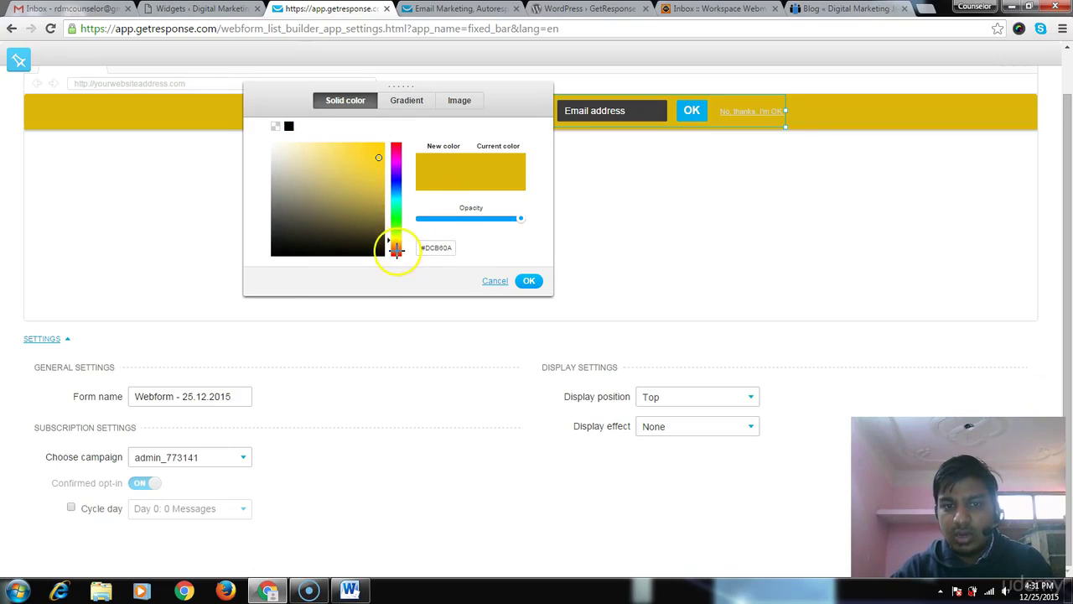
{"action": "left_click", "coordinate": [396, 250]}
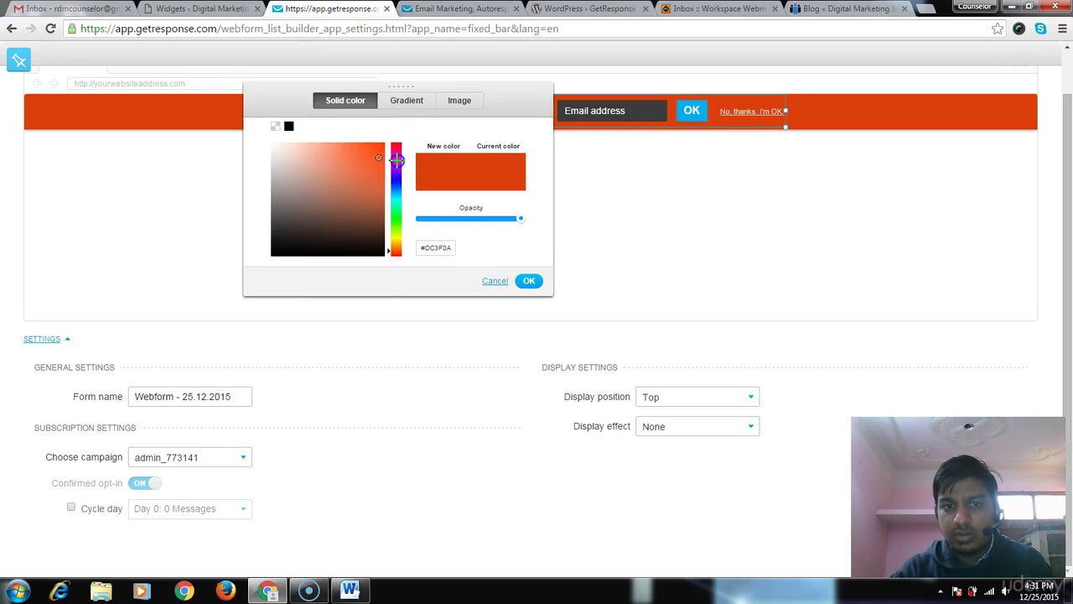
{"action": "left_click_drag", "start_coordinate": [396, 160], "coordinate": [395, 206]}
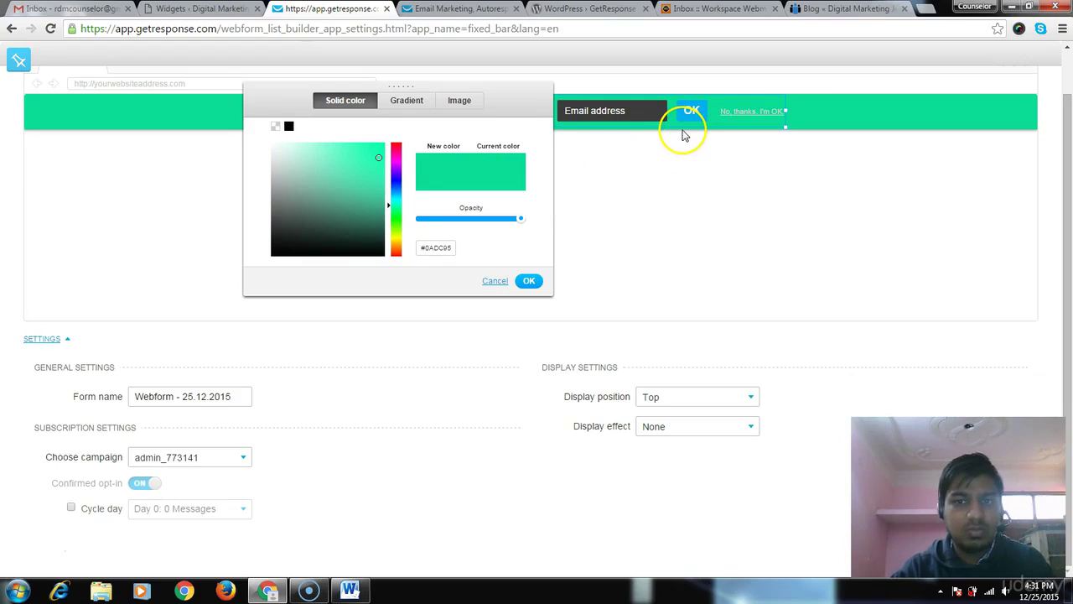
{"action": "left_click", "coordinate": [395, 178]}
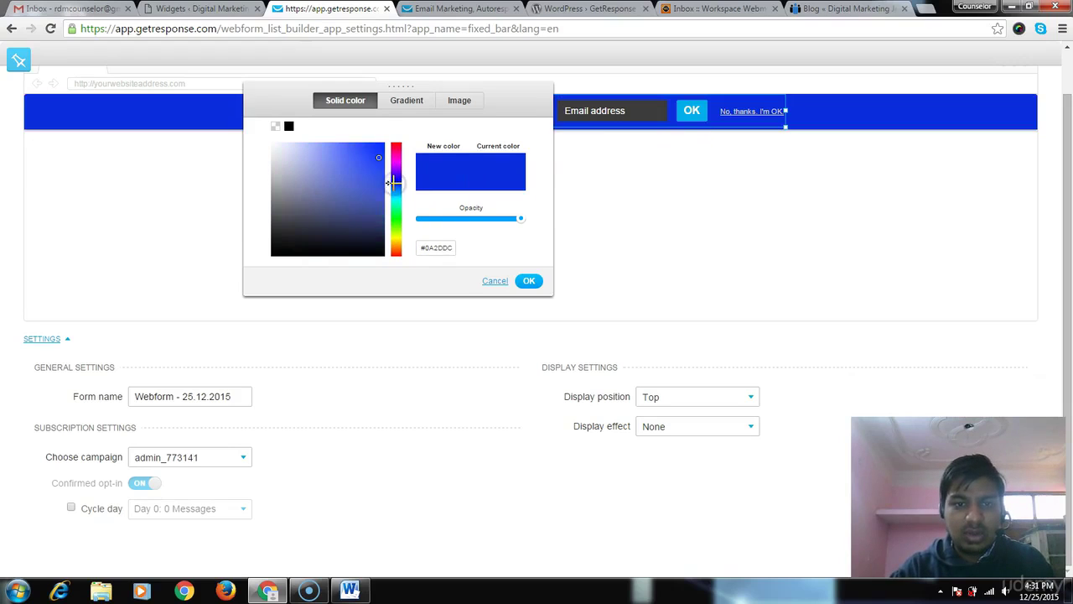
{"action": "left_click", "coordinate": [378, 157]}
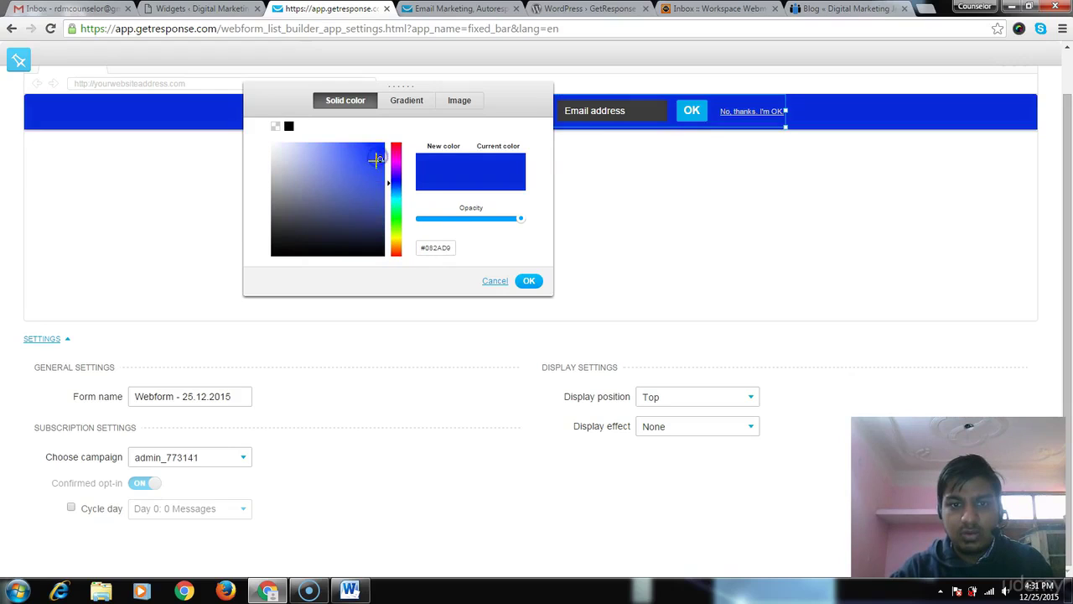
{"action": "mouse_move", "coordinate": [379, 159]}
{"action": "left_mouse_down"}
{"action": "mouse_move", "coordinate": [341, 241]}
{"action": "mouse_move", "coordinate": [352, 215]}
{"action": "left_mouse_up"}
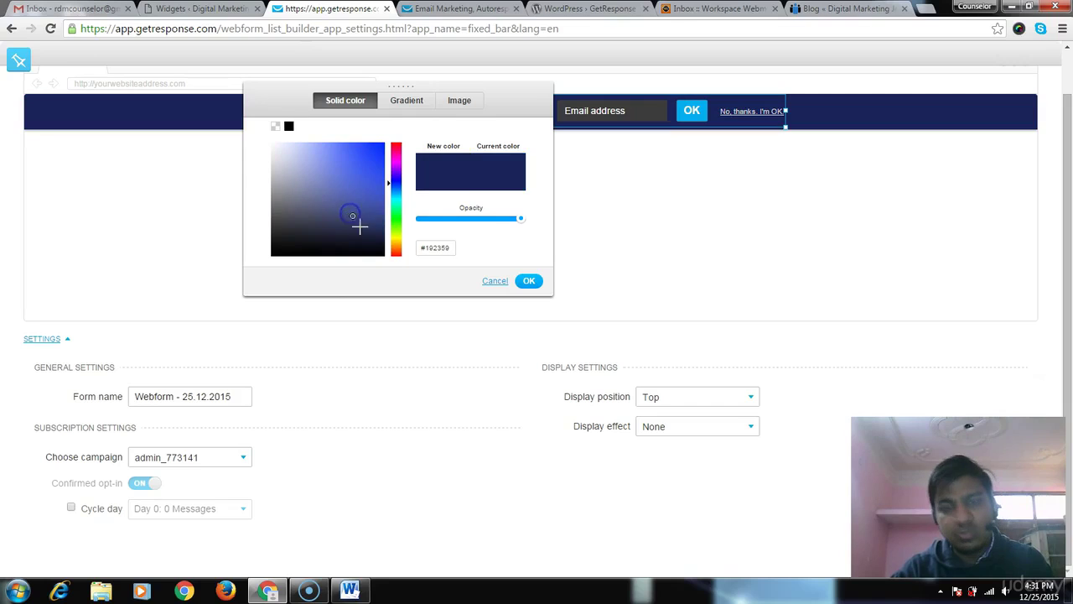
{"action": "left_click", "coordinate": [597, 214]}
{"action": "left_click", "coordinate": [598, 217]}
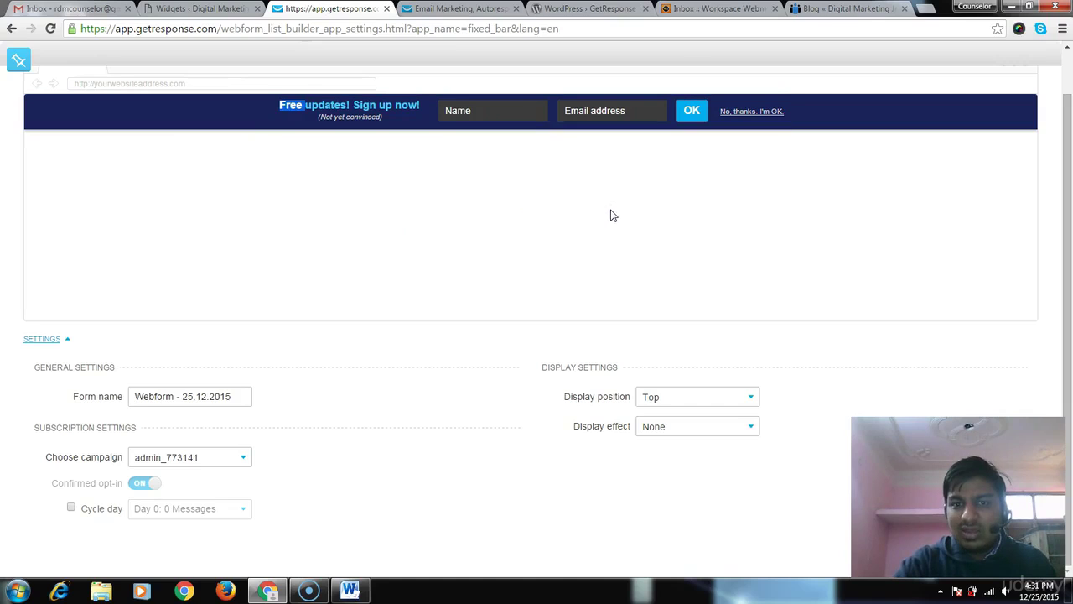
- Set the input color of the bar's Name and Email address fields to dark red #980404
{"action": "left_click", "coordinate": [516, 112]}
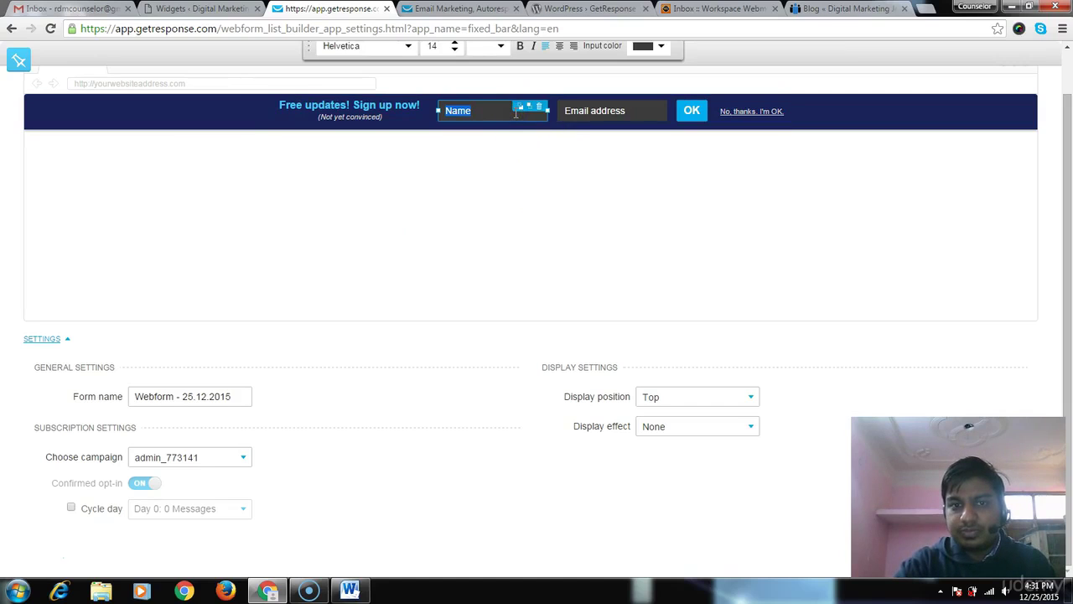
{"action": "left_click", "coordinate": [650, 47]}
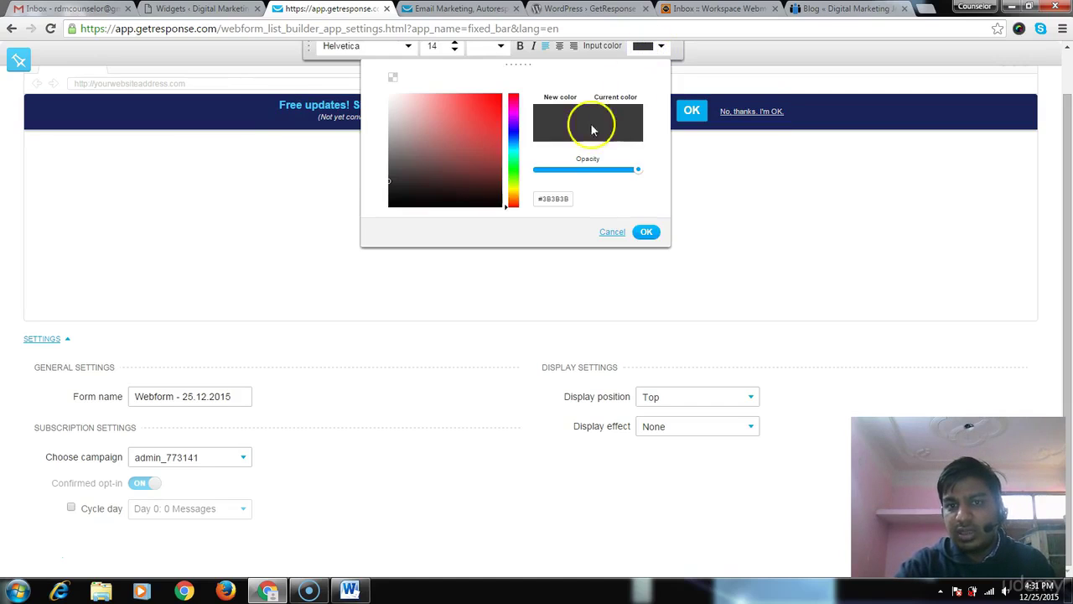
{"action": "left_click", "coordinate": [499, 138]}
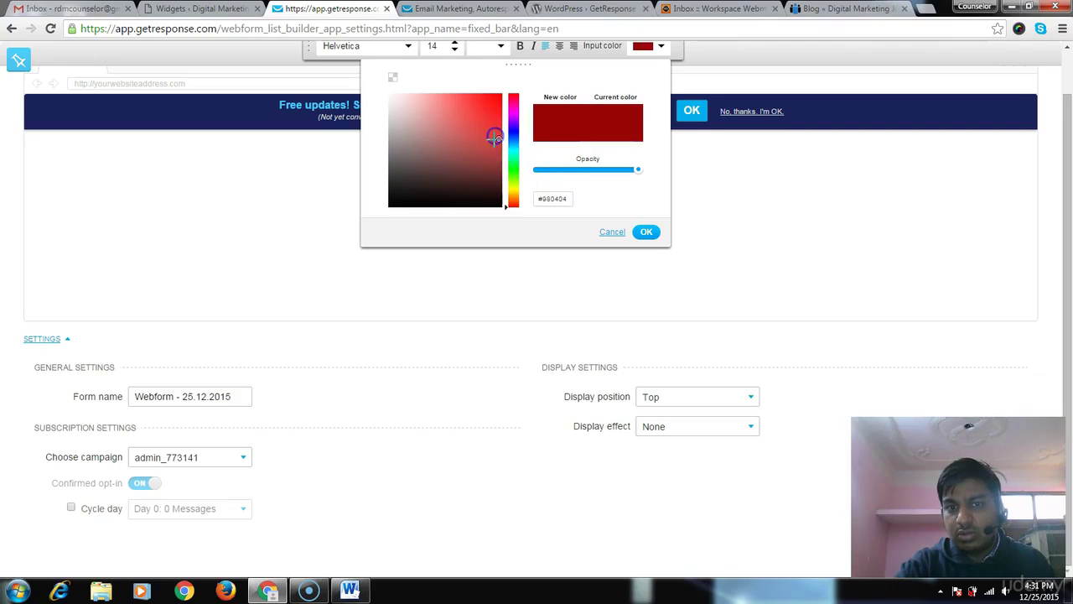
{"action": "left_click", "coordinate": [645, 234]}
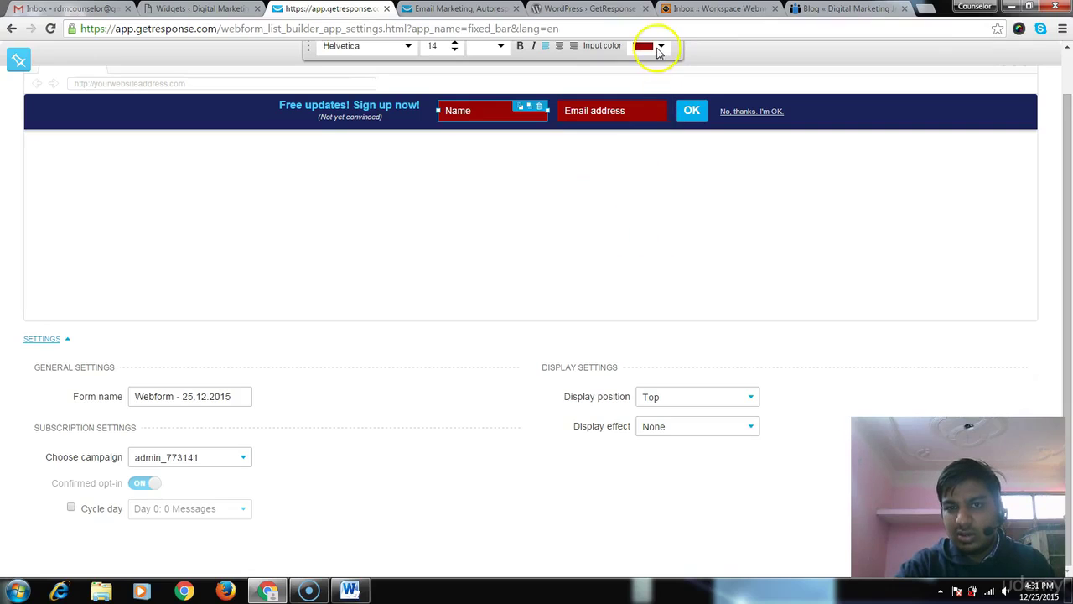
- Set the input color of the Name and Email address fields to teal
{"action": "left_click", "coordinate": [655, 51]}
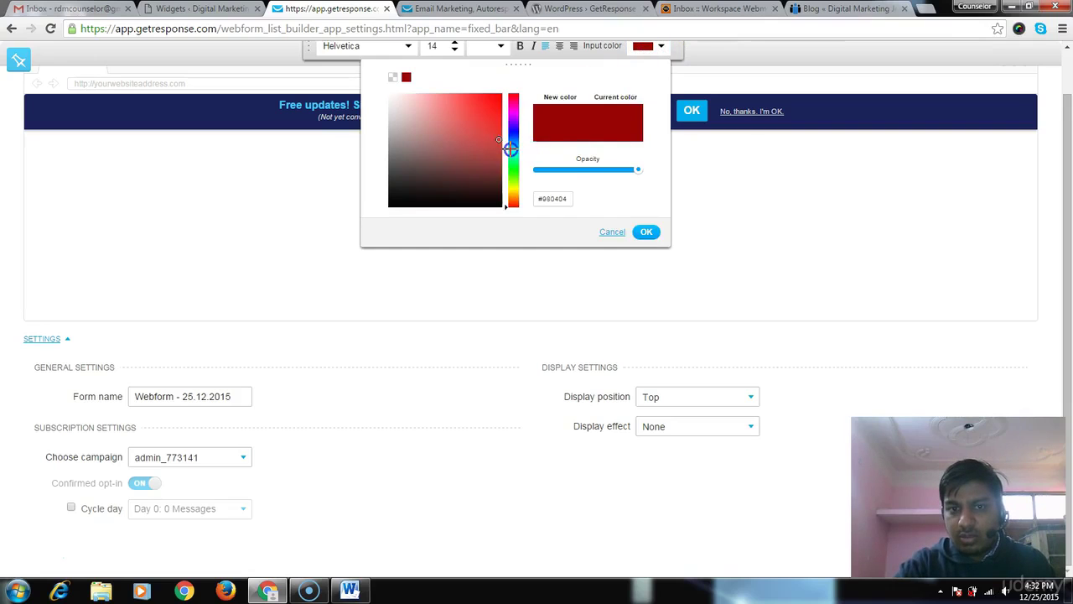
{"action": "left_click", "coordinate": [510, 148]}
{"action": "left_click", "coordinate": [498, 119]}
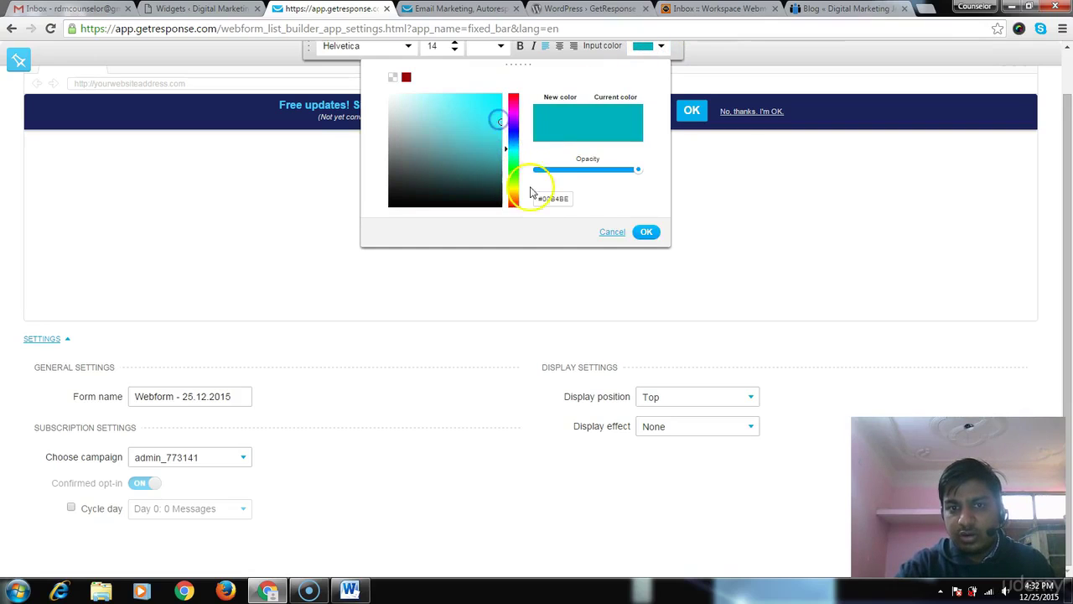
{"action": "left_click", "coordinate": [647, 231]}
{"action": "left_click", "coordinate": [647, 226]}
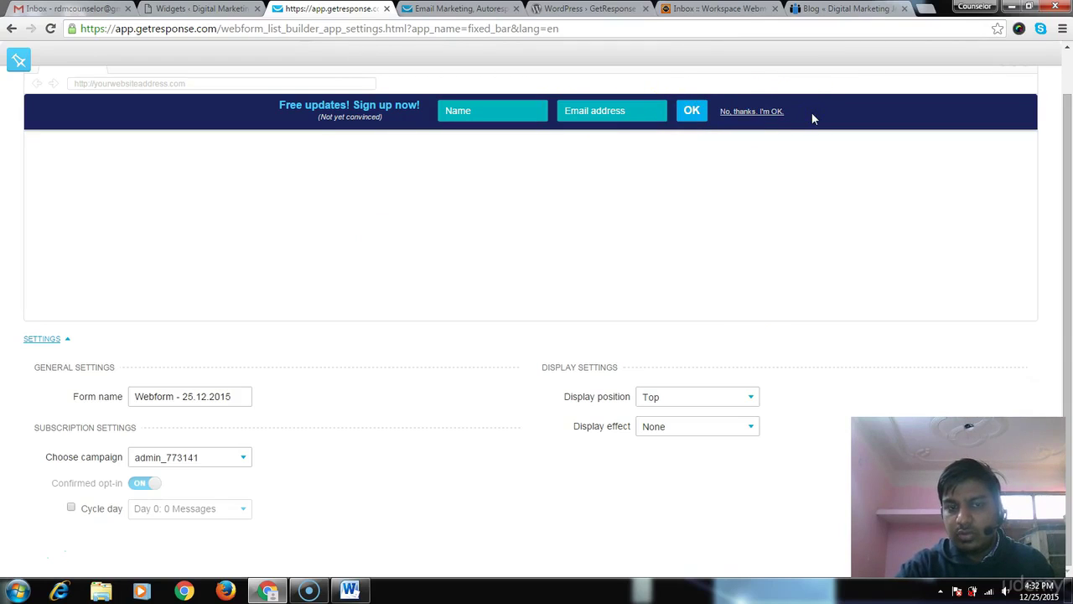
- Look at the gradient and image background options for the fixed bar, keeping the solid color
{"action": "double_click", "coordinate": [779, 113]}
{"action": "left_click", "coordinate": [726, 102]}
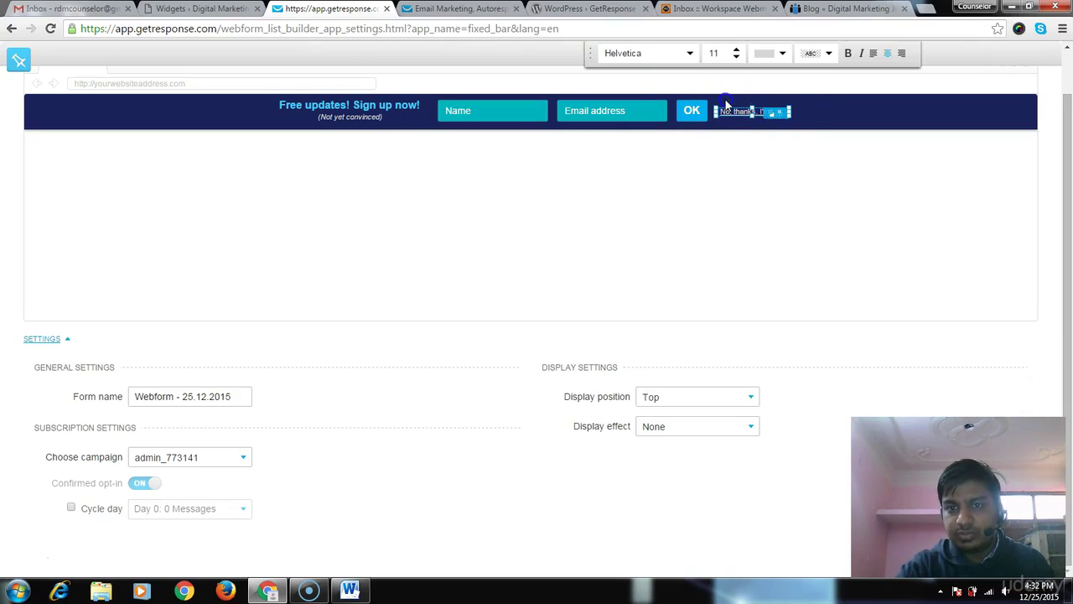
{"action": "left_click", "coordinate": [726, 103]}
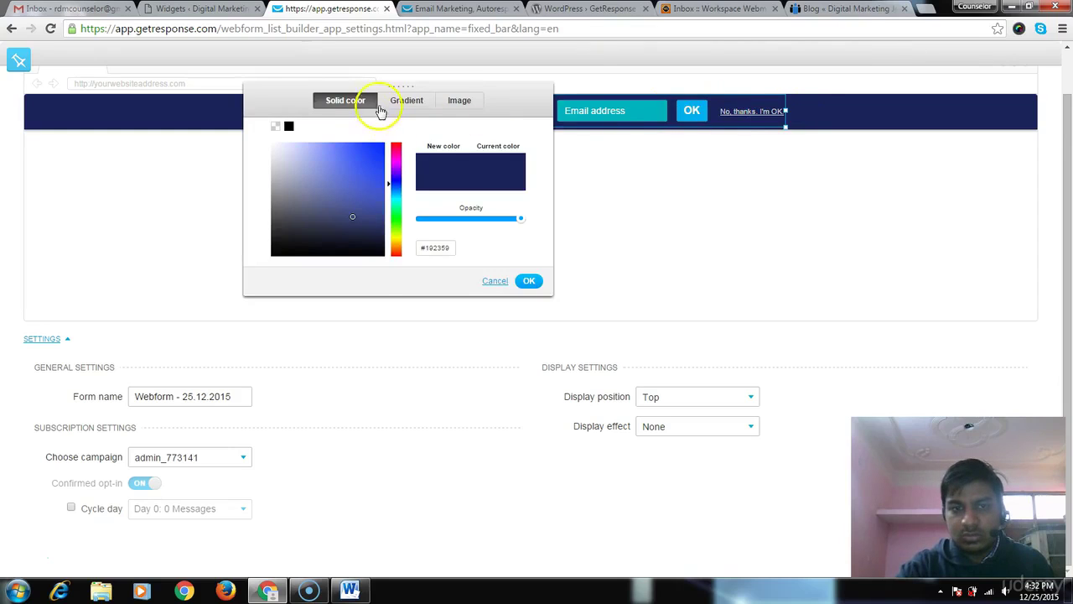
{"action": "left_click", "coordinate": [409, 101]}
{"action": "left_click", "coordinate": [461, 101]}
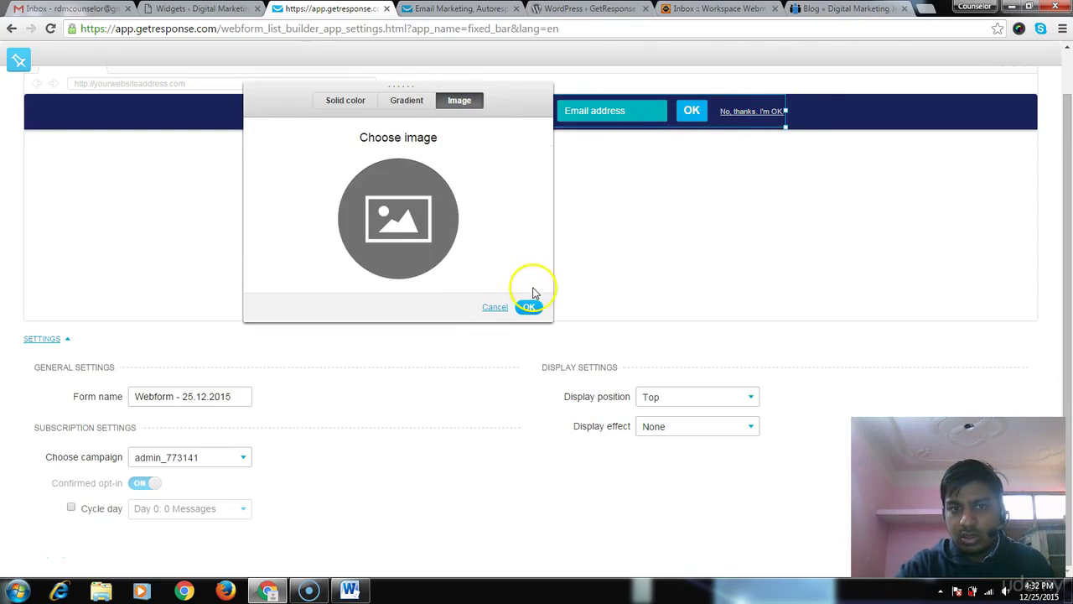
{"action": "left_click", "coordinate": [408, 102]}
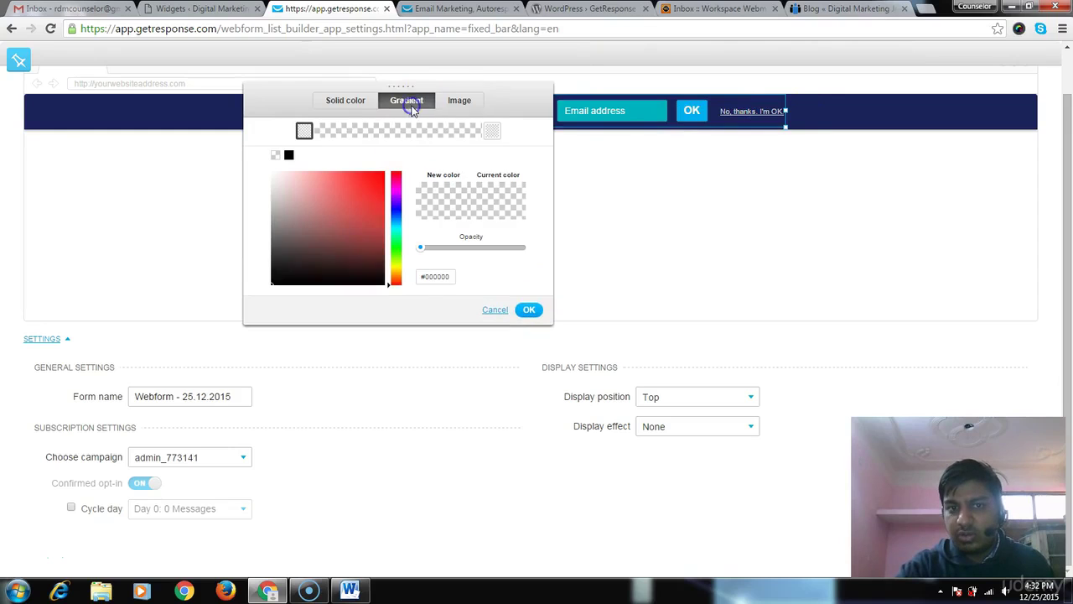
{"action": "left_click", "coordinate": [346, 101]}
{"action": "left_click", "coordinate": [529, 281]}
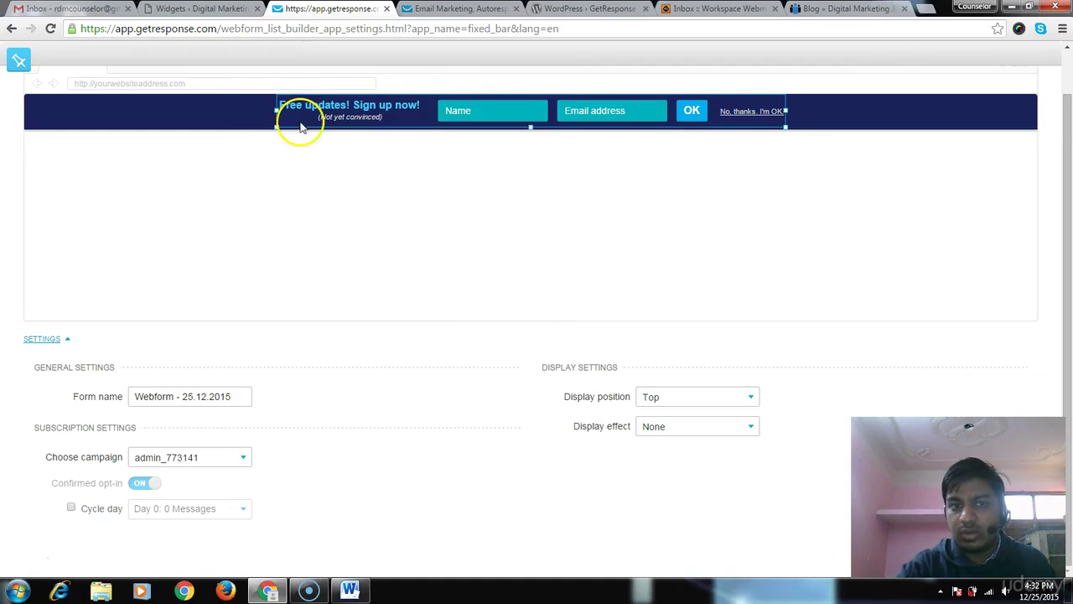
{"action": "left_click", "coordinate": [475, 110]}
{"action": "right_click", "coordinate": [474, 109]}
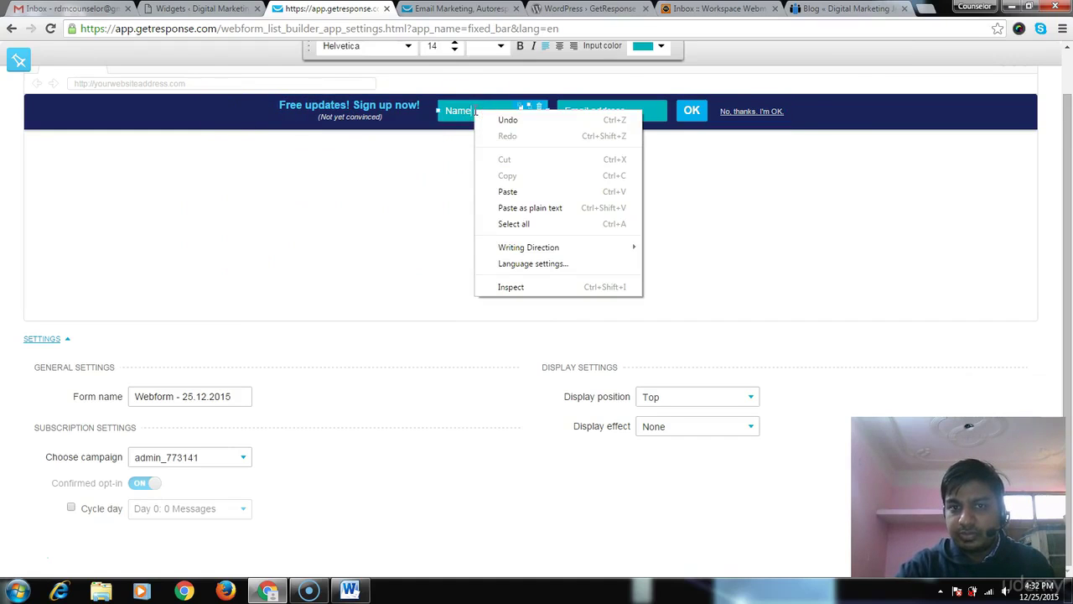
{"action": "left_click", "coordinate": [599, 47]}
{"action": "left_click", "coordinate": [627, 198]}
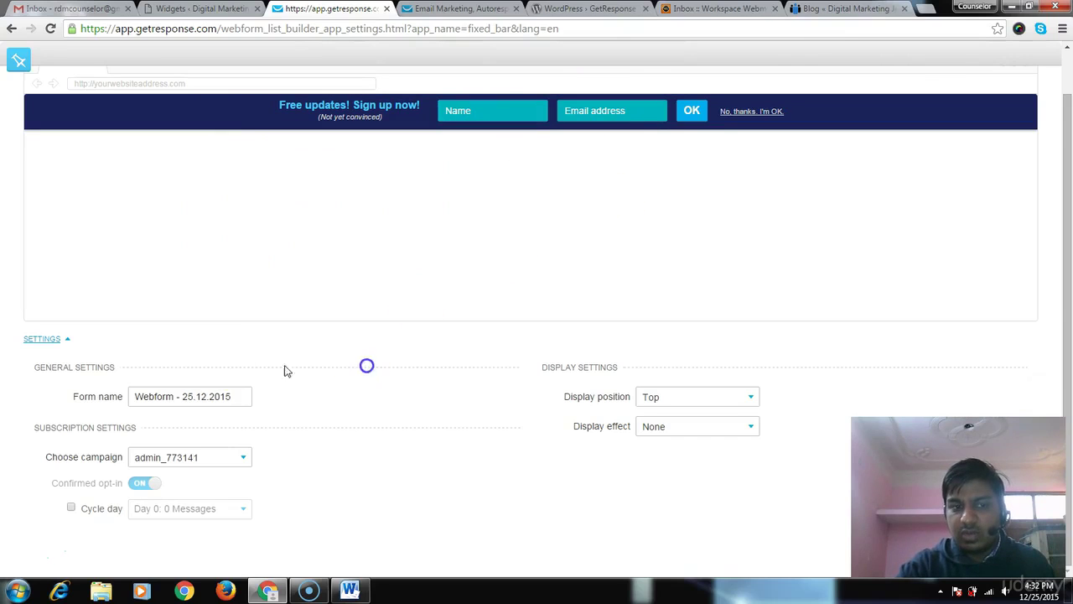
{"action": "left_click", "coordinate": [48, 340]}
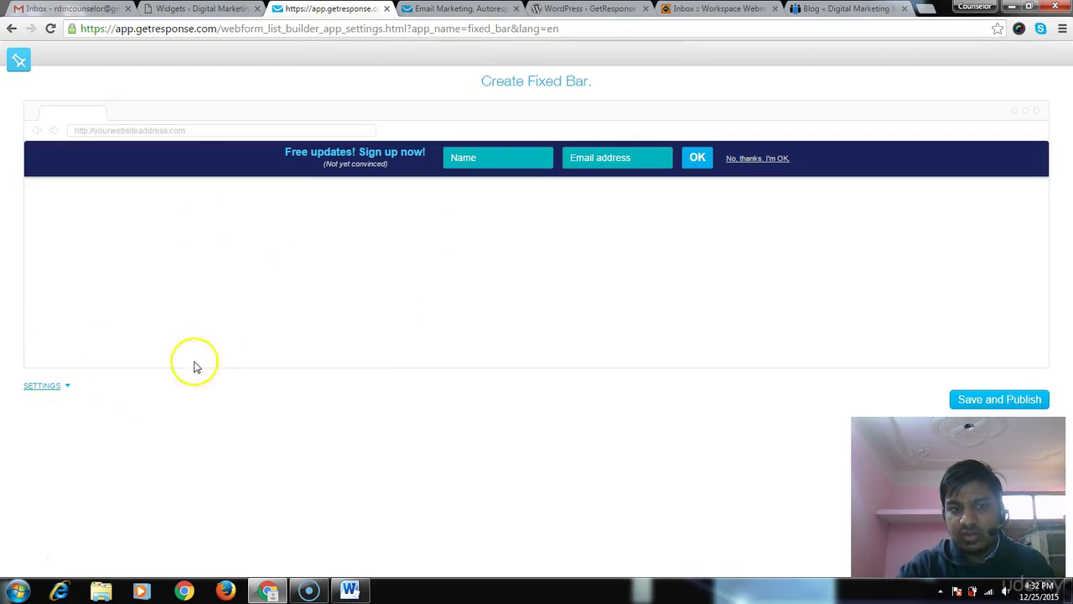
{"action": "left_click", "coordinate": [59, 385]}
- Rename the form as "Fixed Bar Blog" in the general settings
{"action": "scroll", "coordinate": [433, 286], "scroll_direction": "down", "scroll_amount": 1}
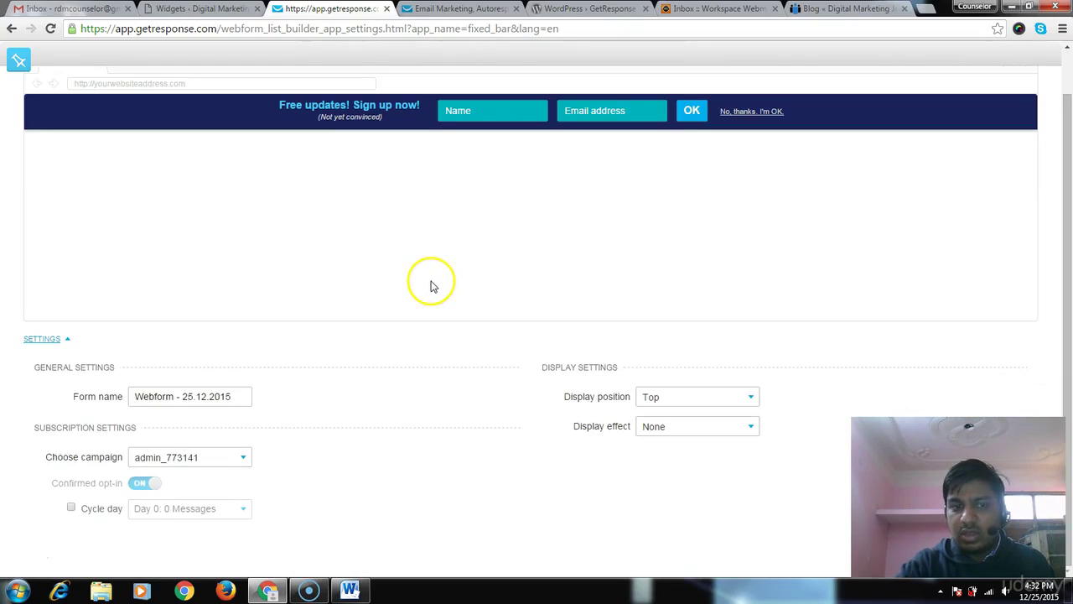
{"action": "left_click", "coordinate": [408, 363]}
{"action": "left_click_drag", "start_coordinate": [231, 396], "coordinate": [82, 412]}
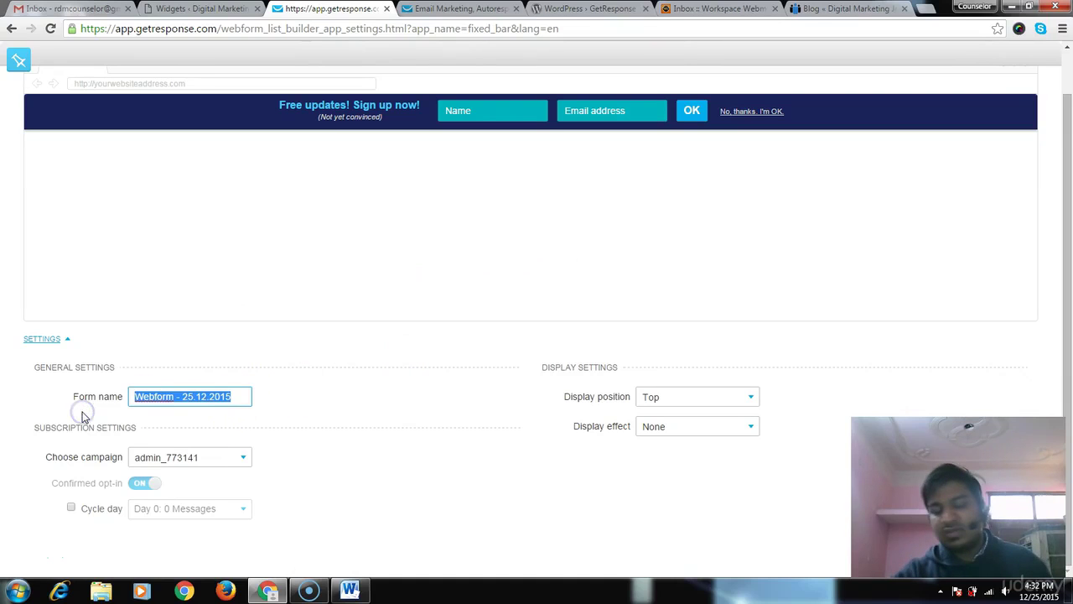
{"action": "type", "text": "Fixed Bar Blog"}
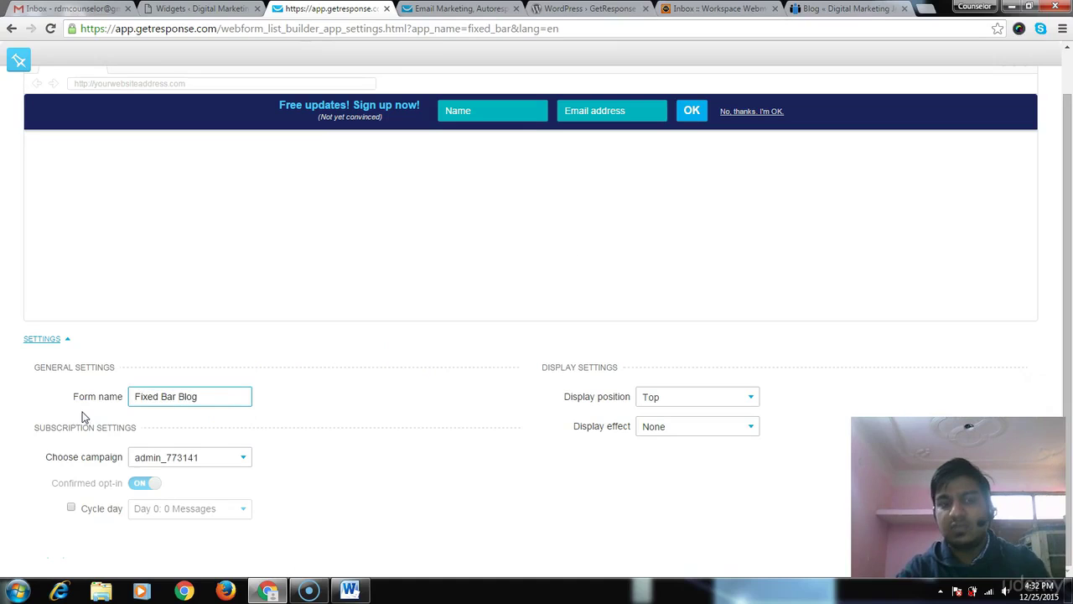
- Keep the preset admin campaign for the subscriptions and enable the cycle day at Day 0
{"action": "left_click", "coordinate": [192, 459]}
{"action": "left_click", "coordinate": [192, 471]}
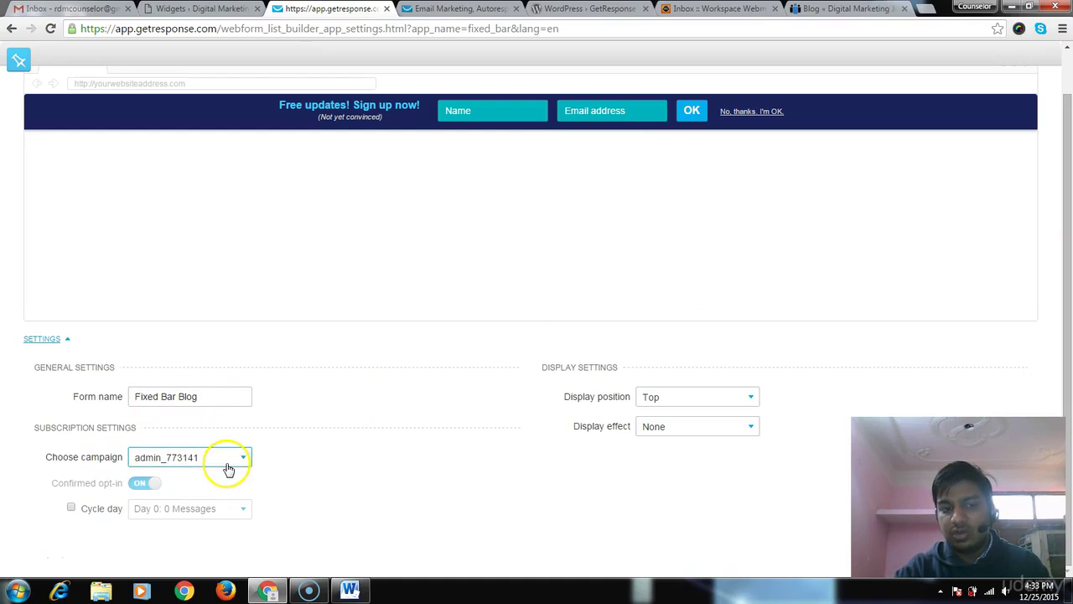
{"action": "left_click", "coordinate": [72, 507]}
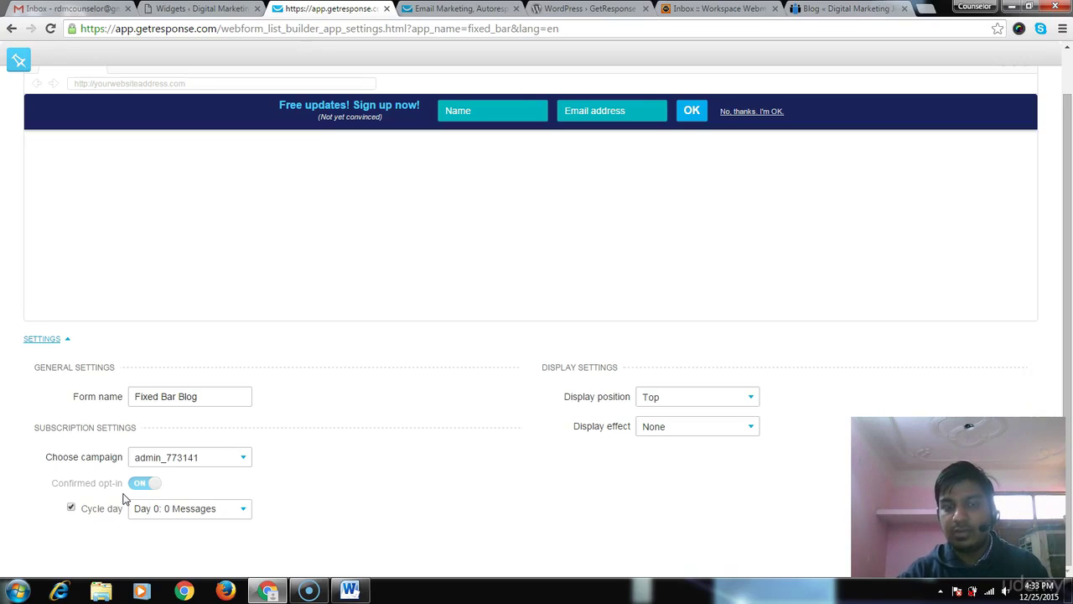
{"action": "left_click", "coordinate": [166, 513]}
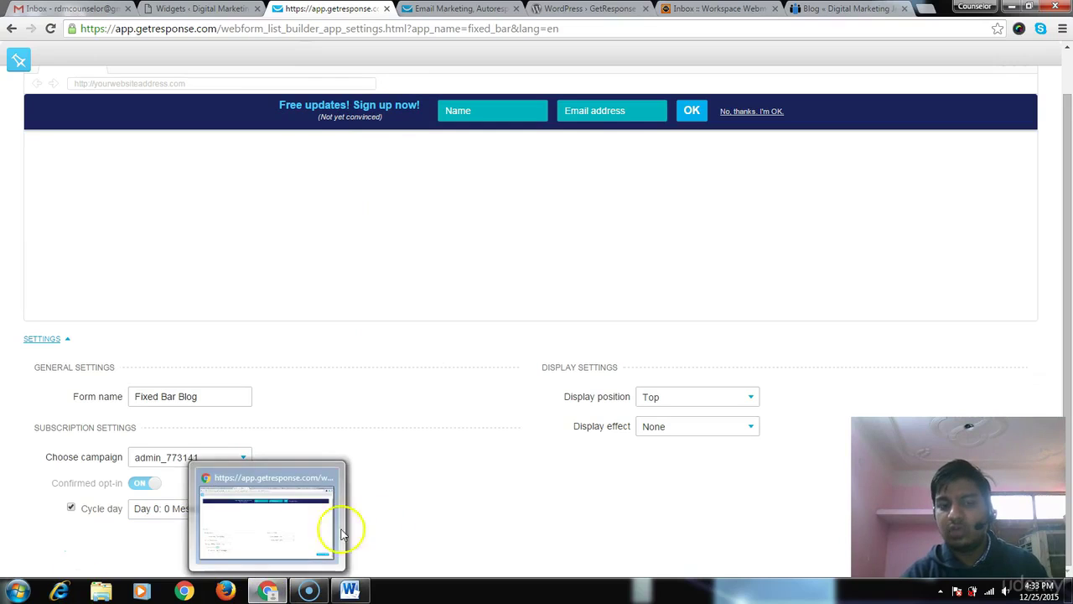
- Turn off the cycle day option in the subscription settings
{"action": "left_click", "coordinate": [392, 494]}
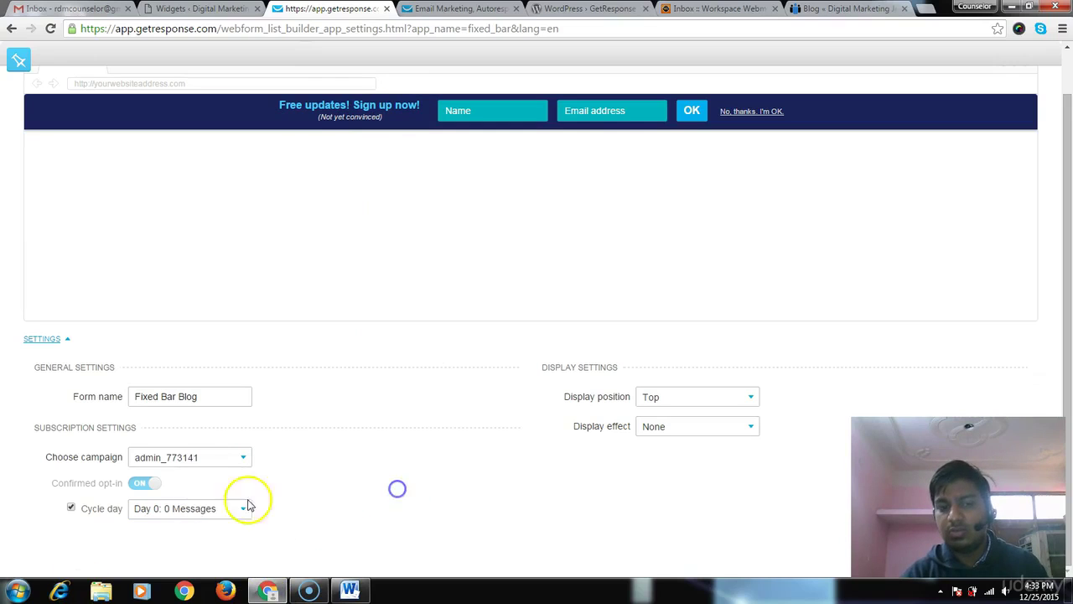
{"action": "left_click", "coordinate": [72, 509]}
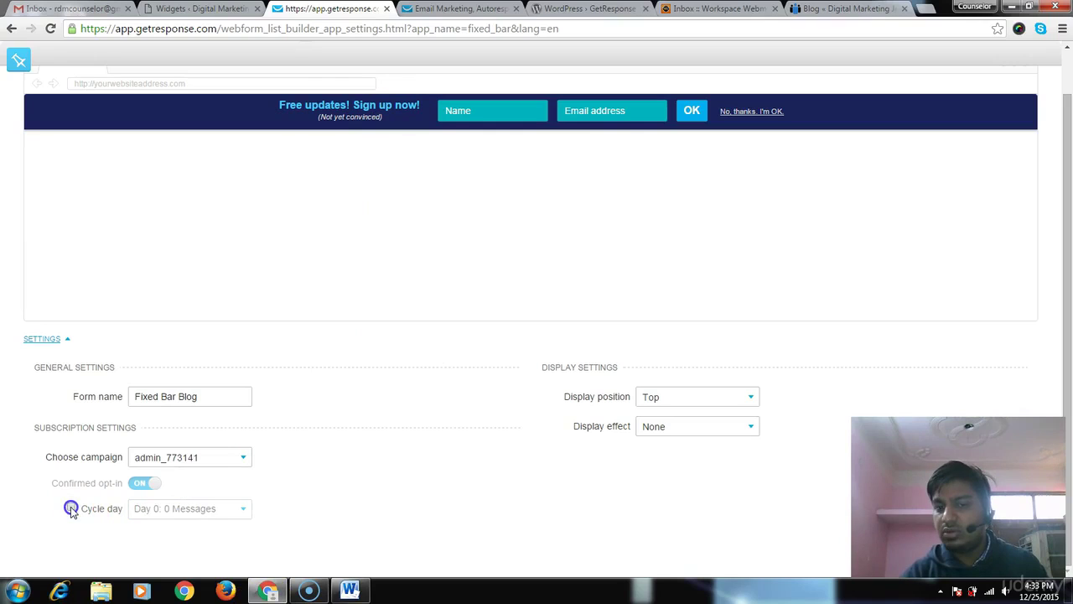
{"action": "left_click", "coordinate": [70, 508]}
{"action": "left_click", "coordinate": [71, 508]}
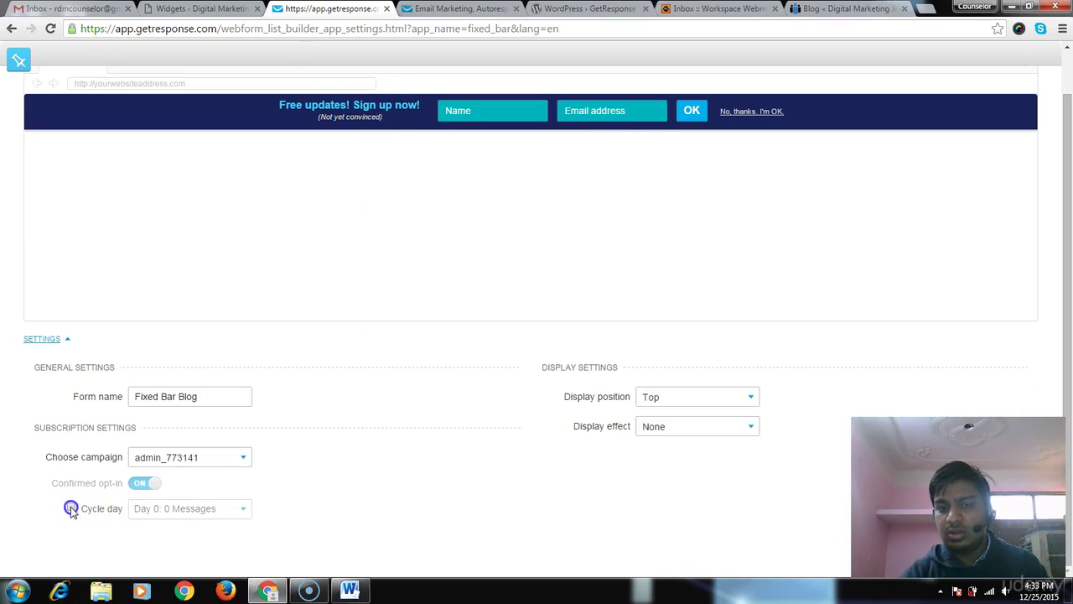
- Try the Bottom display position for the fixed bar, and return it to Top
{"action": "left_click", "coordinate": [675, 402]}
{"action": "left_click", "coordinate": [672, 431]}
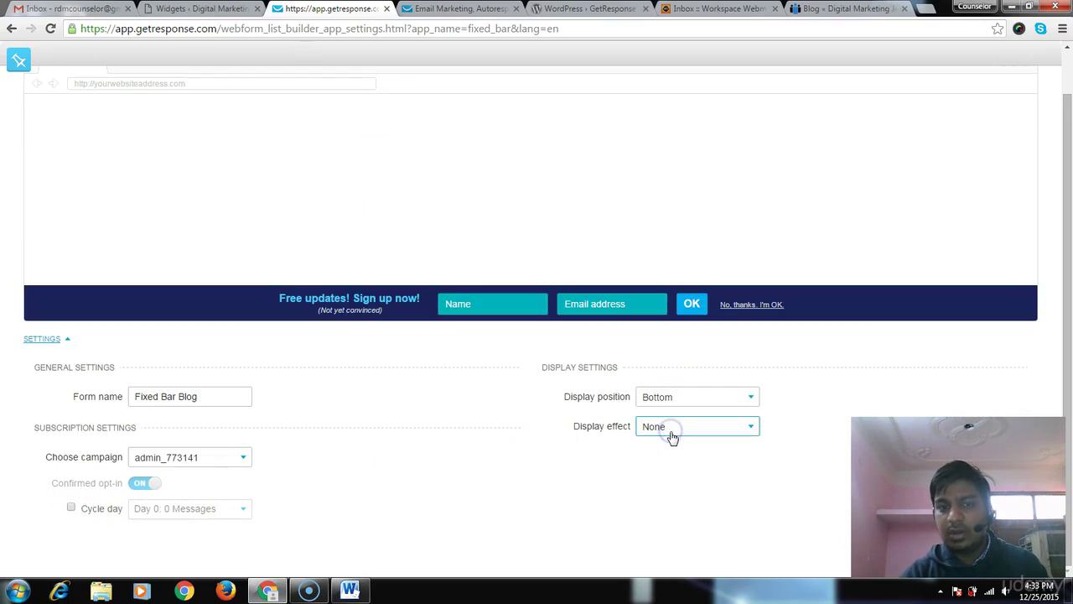
{"action": "left_click", "coordinate": [688, 396]}
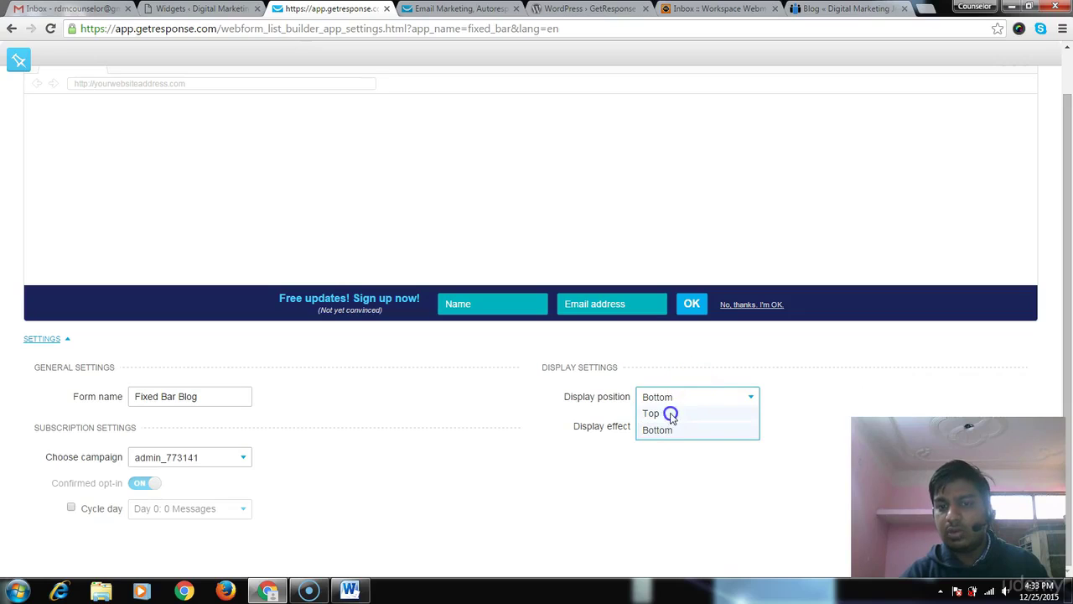
{"action": "left_click", "coordinate": [671, 414]}
- Try the Fade display effect for the fixed bar and set the effect to Slide
{"action": "left_click", "coordinate": [671, 429]}
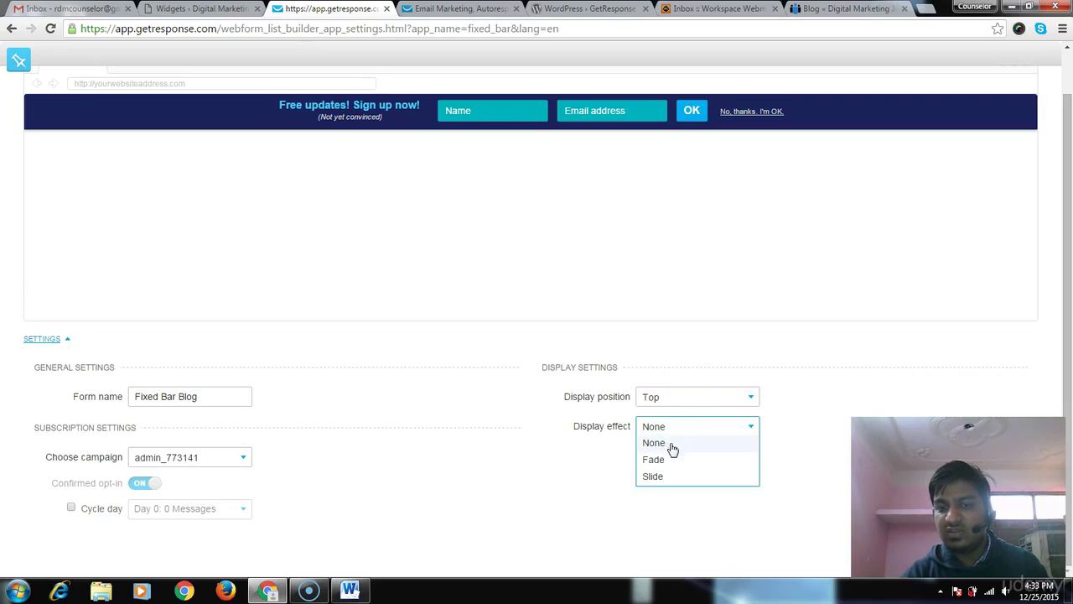
{"action": "left_click", "coordinate": [671, 460]}
{"action": "left_click", "coordinate": [673, 431]}
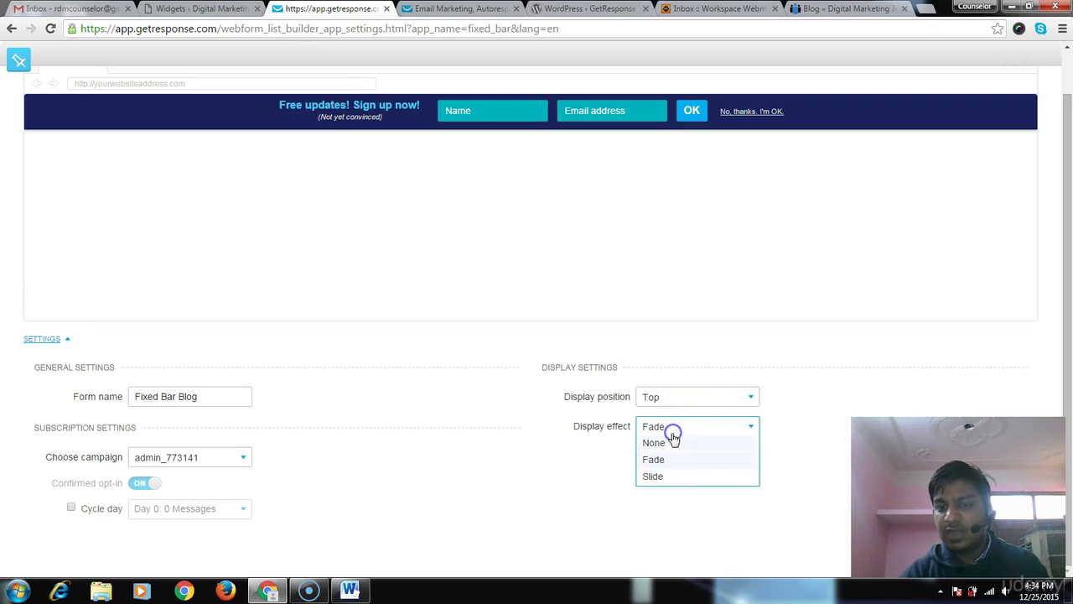
{"action": "left_click", "coordinate": [670, 477]}
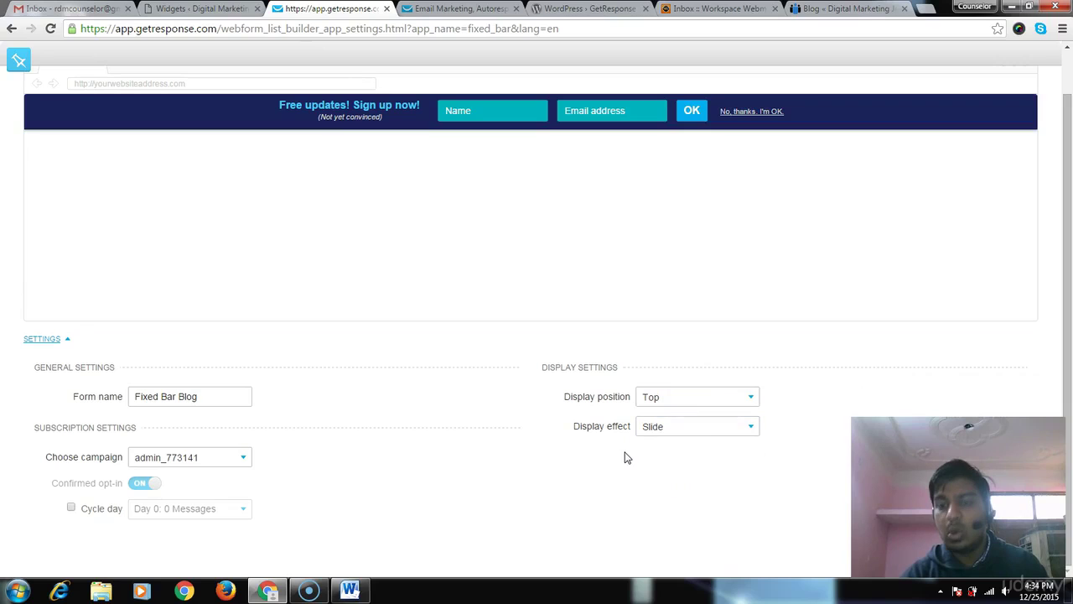
- Save the fixed bar form and copy its JavaScript embed code
{"action": "left_click", "coordinate": [600, 491]}
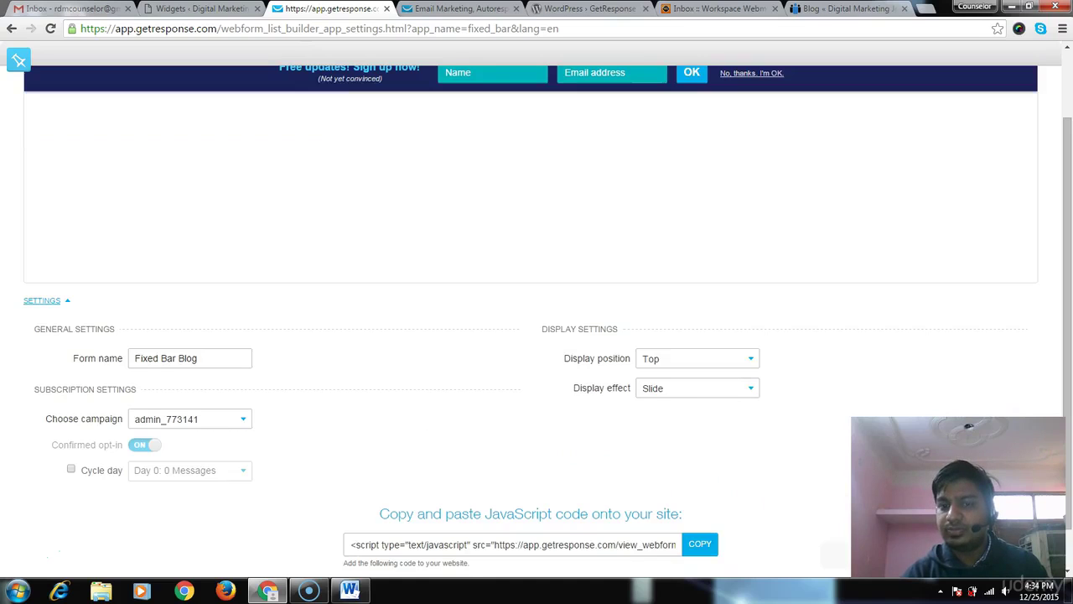
{"action": "scroll", "coordinate": [743, 496], "scroll_direction": "down", "scroll_amount": 1}
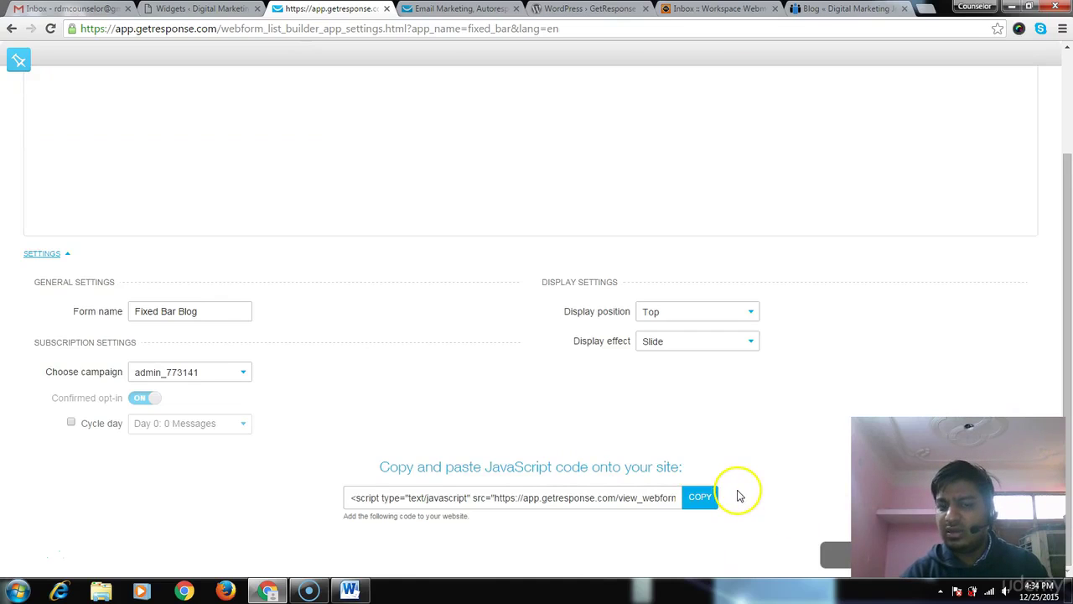
{"action": "left_click", "coordinate": [478, 496]}
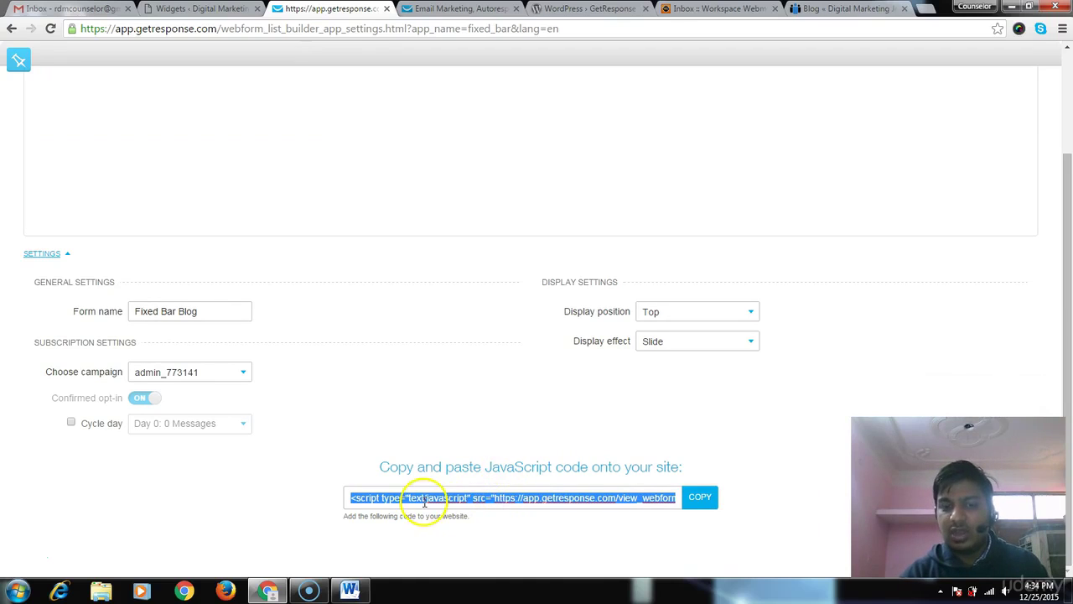
{"action": "left_click", "coordinate": [700, 498]}
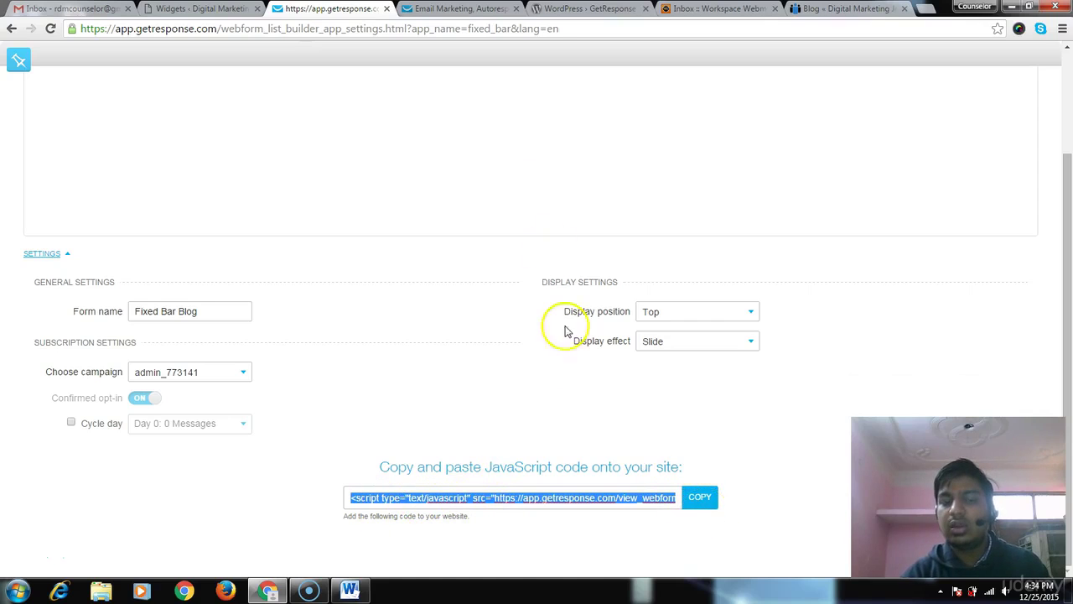
- Switch to the WordPress Widgets page, add a second GetResponse Web Form widget above the existing one in the Blog Sidebar, and check its available web forms
{"action": "left_click", "coordinate": [209, 10]}
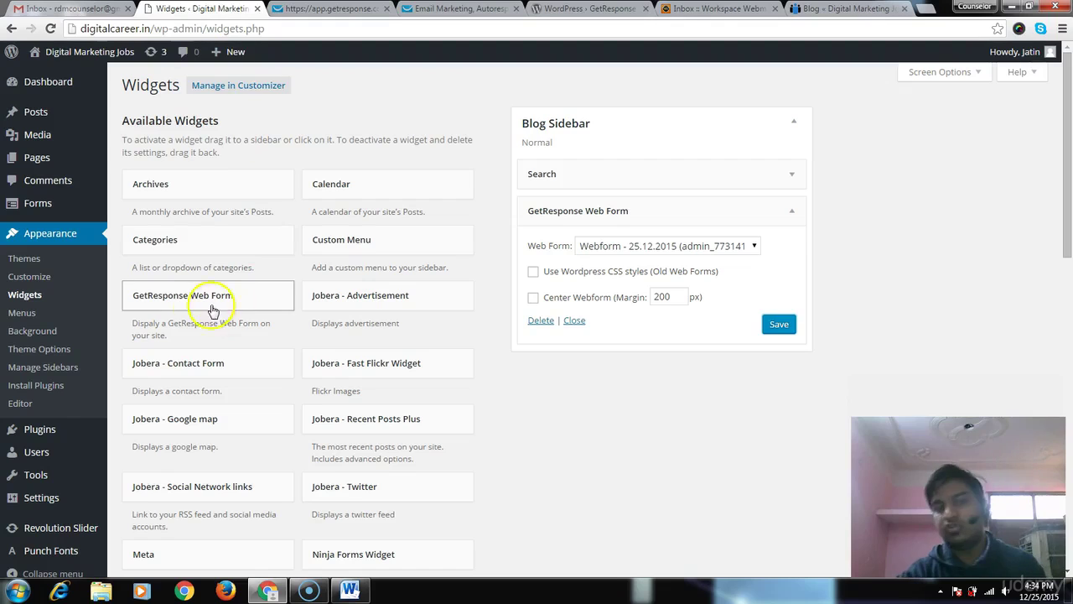
{"action": "left_click_drag", "start_coordinate": [191, 304], "coordinate": [597, 220]}
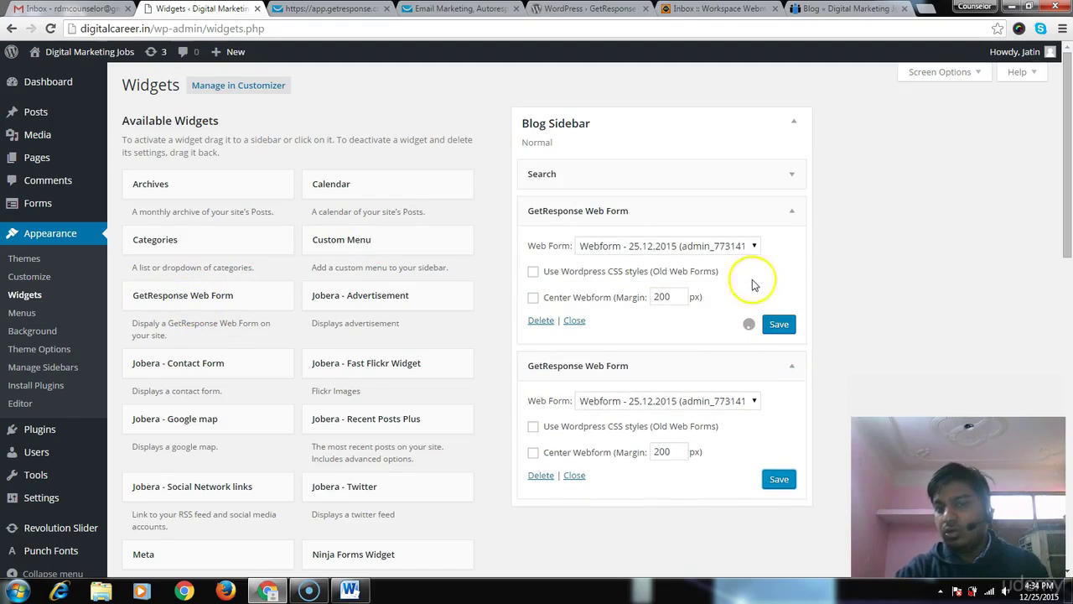
{"action": "left_click", "coordinate": [721, 248]}
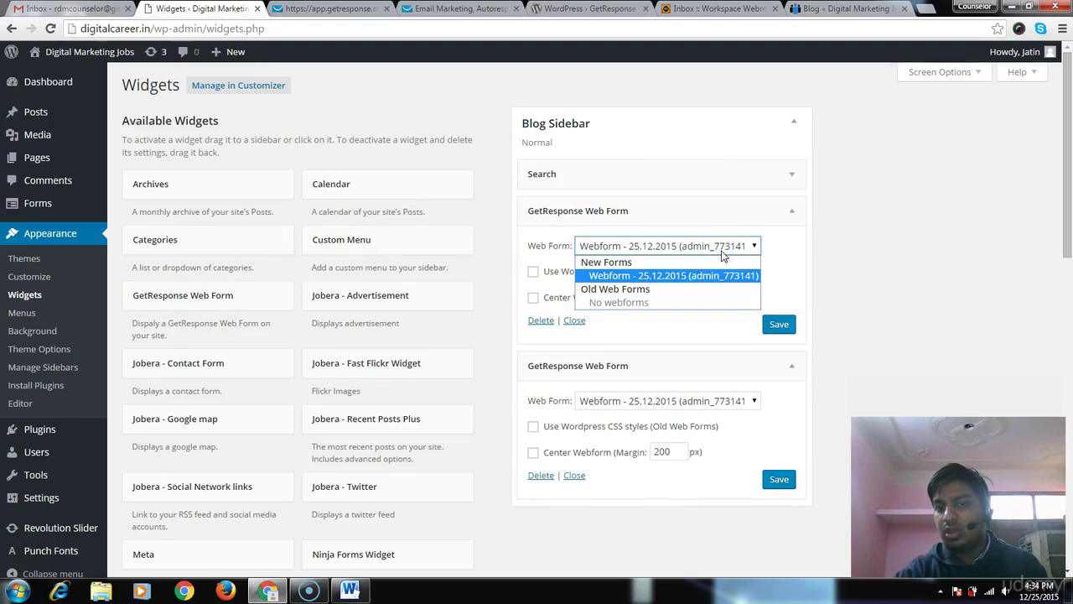
{"action": "left_click", "coordinate": [723, 251]}
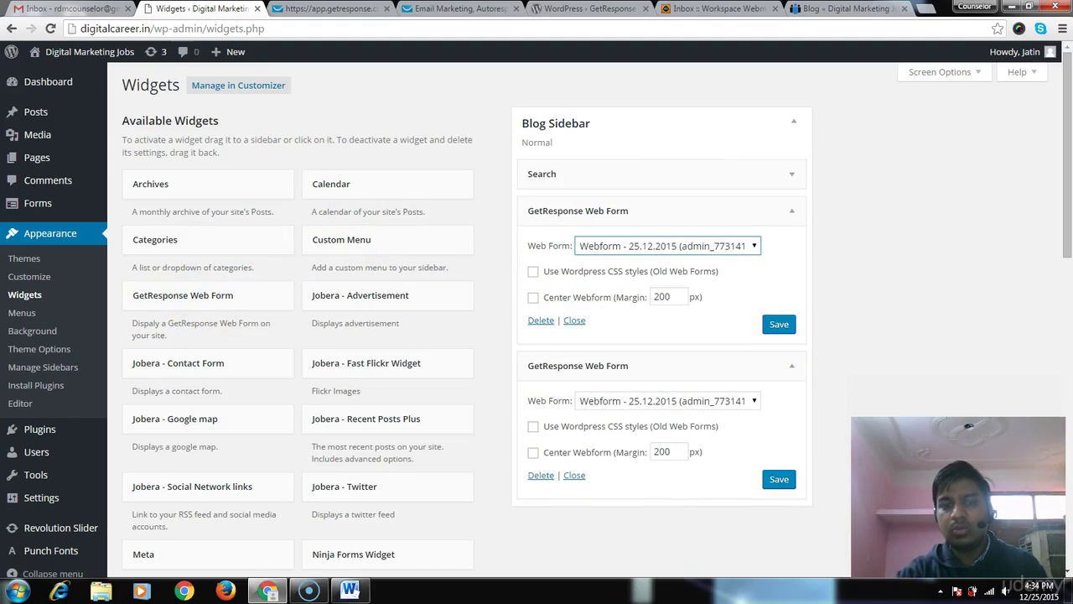
- Reload the widgets page, save the upper GetResponse Web Form widget with the Fixed Bar Blog form, and view the refreshed blog page
{"action": "left_click", "coordinate": [50, 29]}
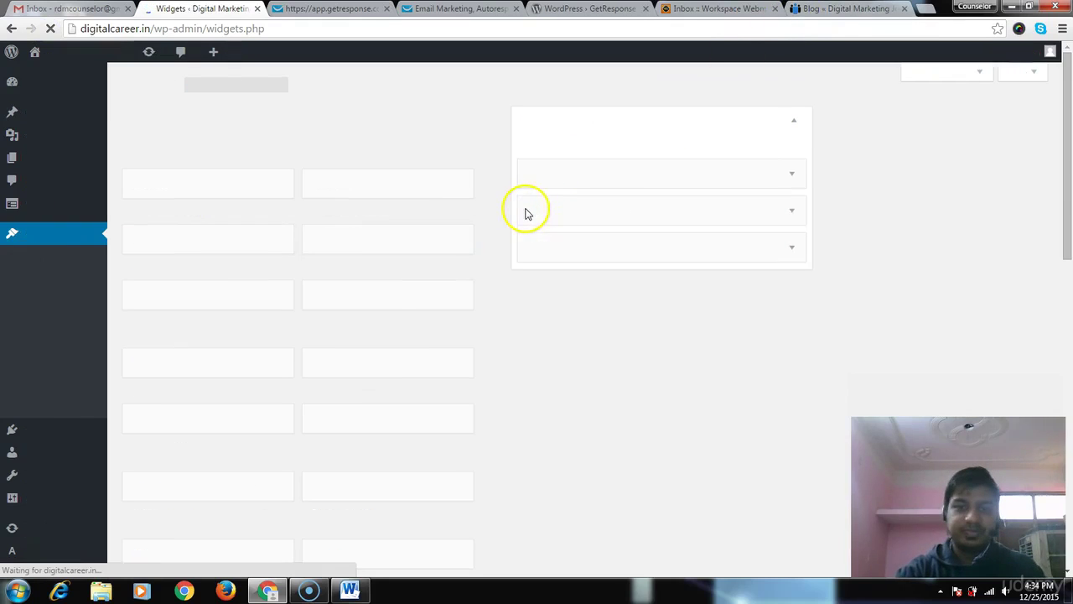
{"action": "left_click", "coordinate": [604, 210]}
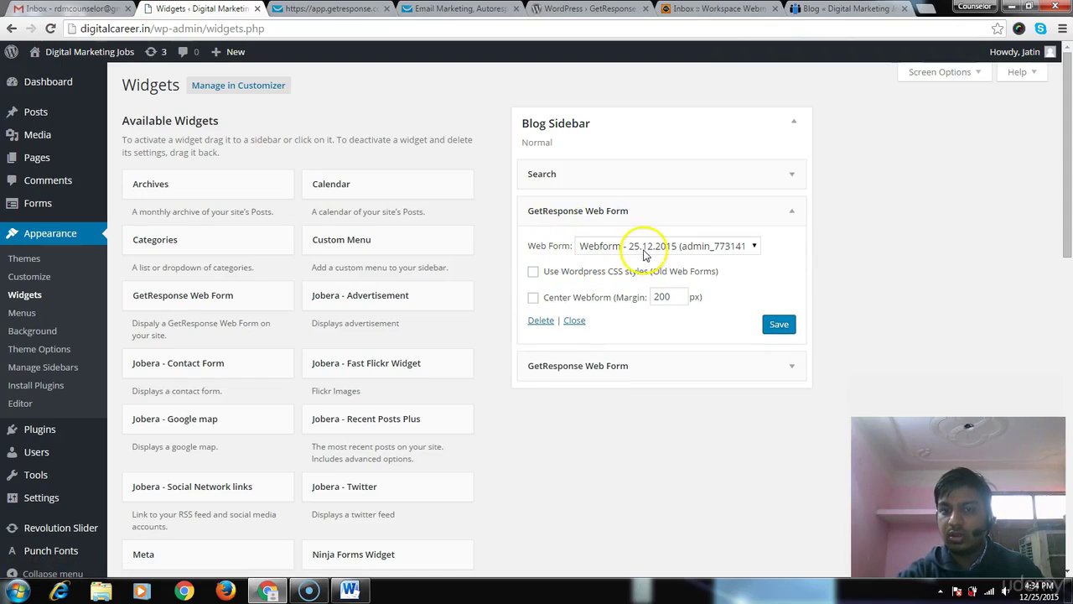
{"action": "left_click", "coordinate": [641, 247]}
{"action": "left_click", "coordinate": [644, 276]}
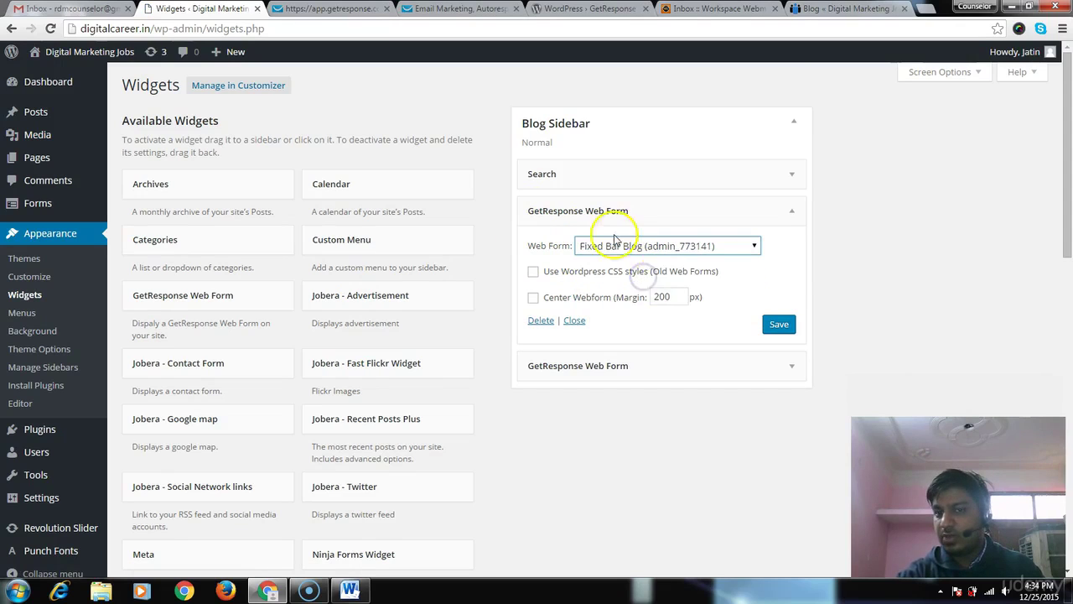
{"action": "left_click", "coordinate": [779, 326]}
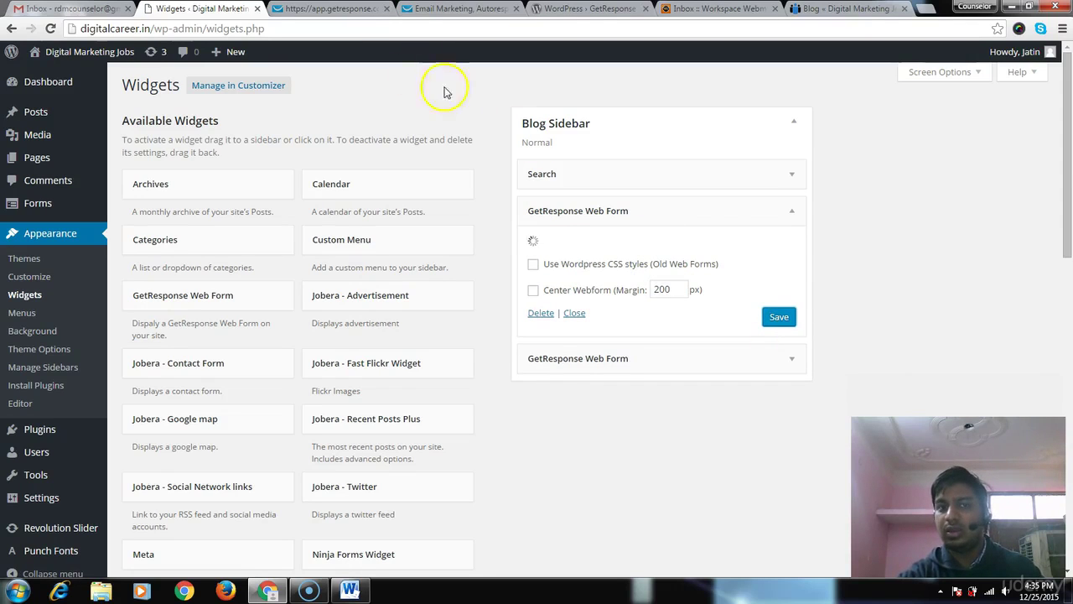
{"action": "left_click", "coordinate": [826, 9]}
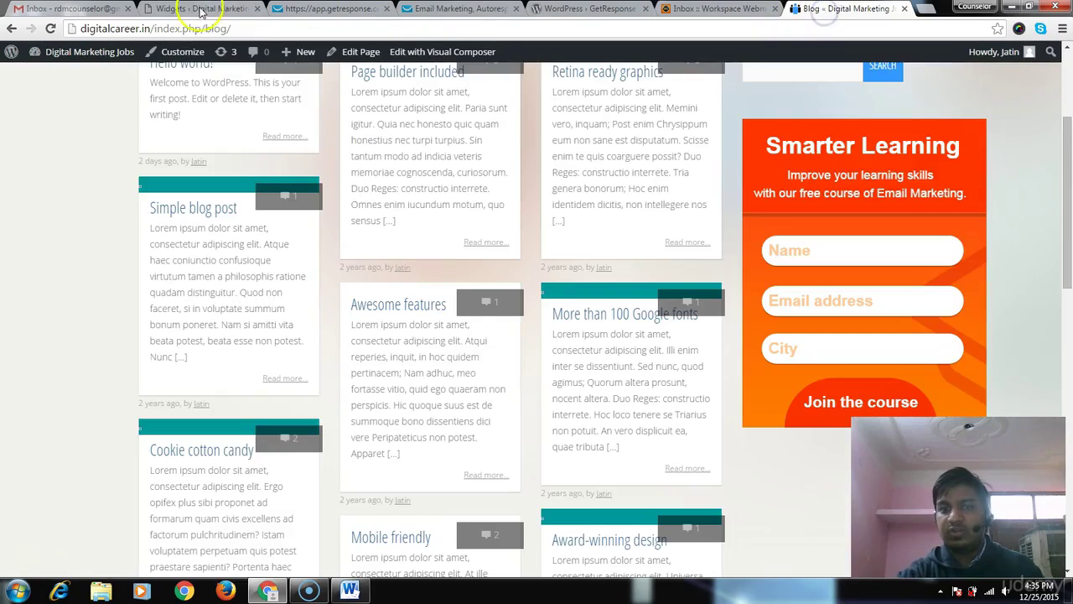
{"action": "left_click", "coordinate": [50, 28]}
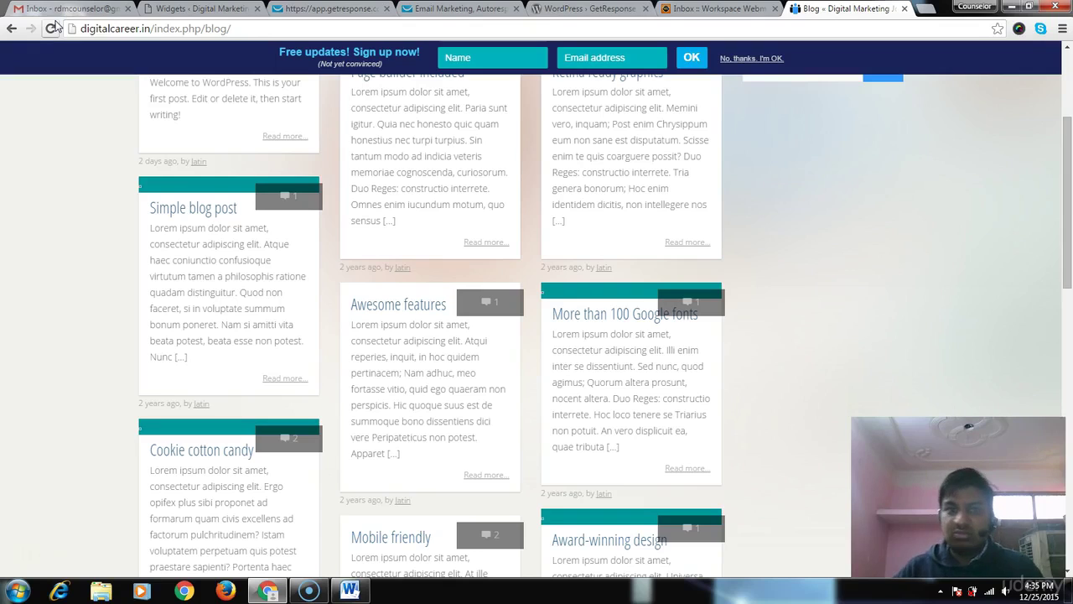
- Return from the GetResponse fixed bar editor to the List Building Tools page and show the Scroll form
{"action": "left_click", "coordinate": [331, 8]}
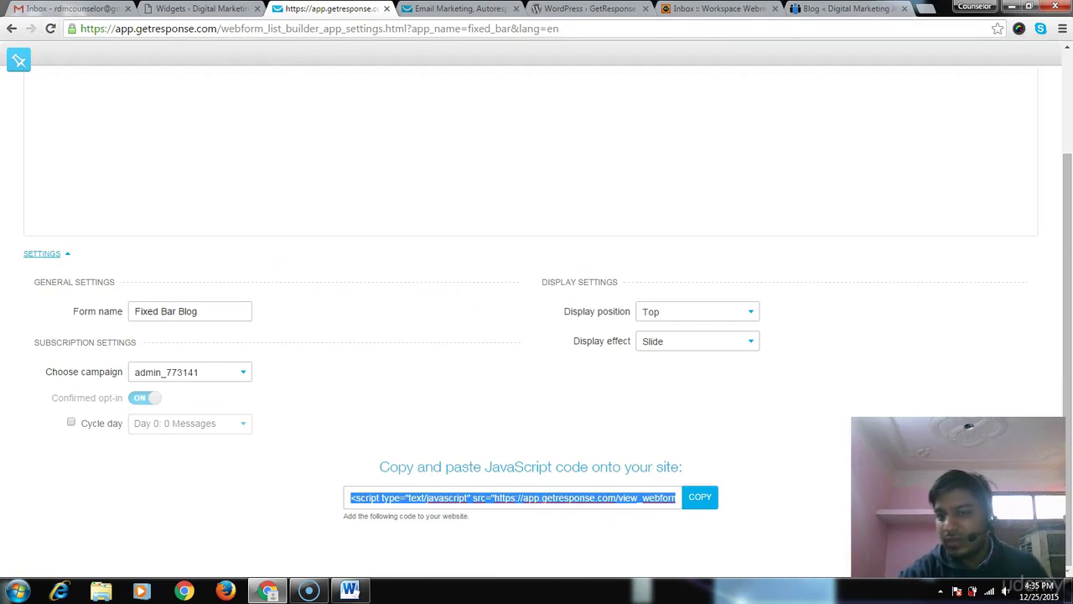
{"action": "scroll", "coordinate": [496, 463], "scroll_direction": "up", "scroll_amount": 2}
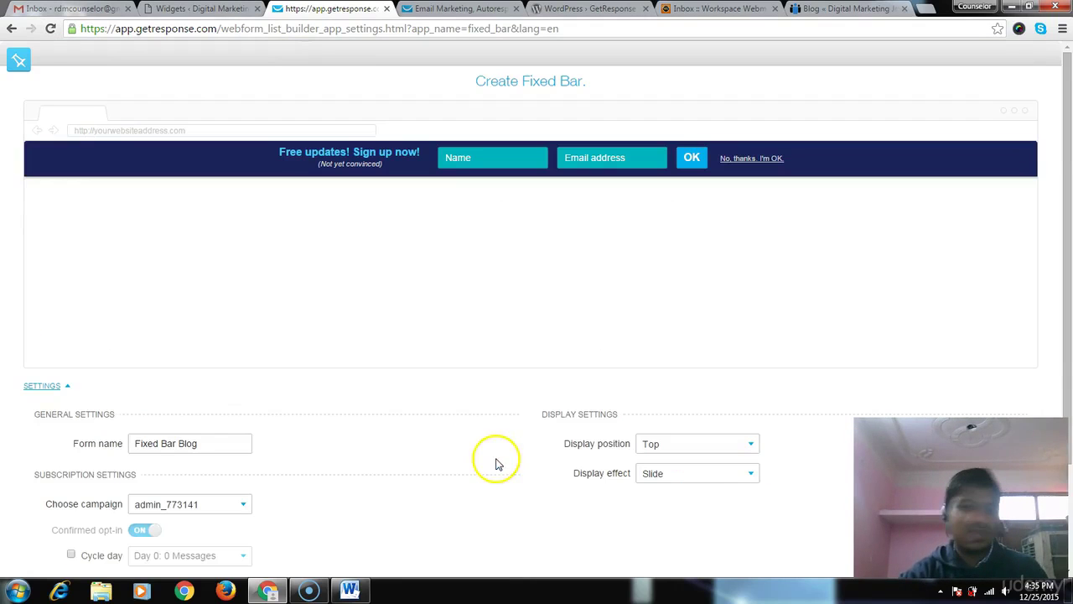
{"action": "left_click", "coordinate": [17, 65]}
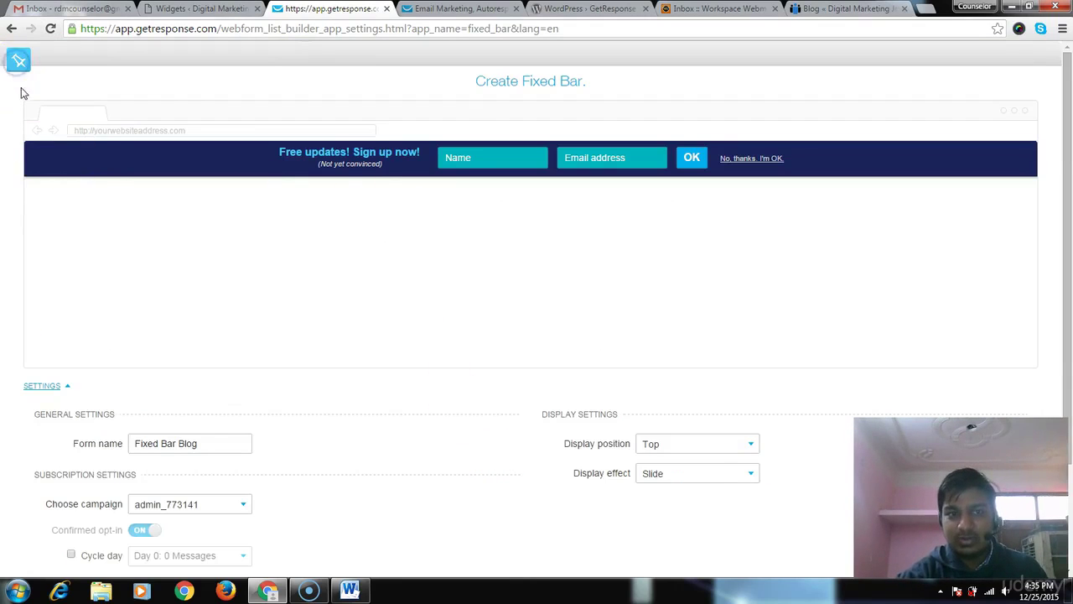
{"action": "left_click", "coordinate": [13, 31]}
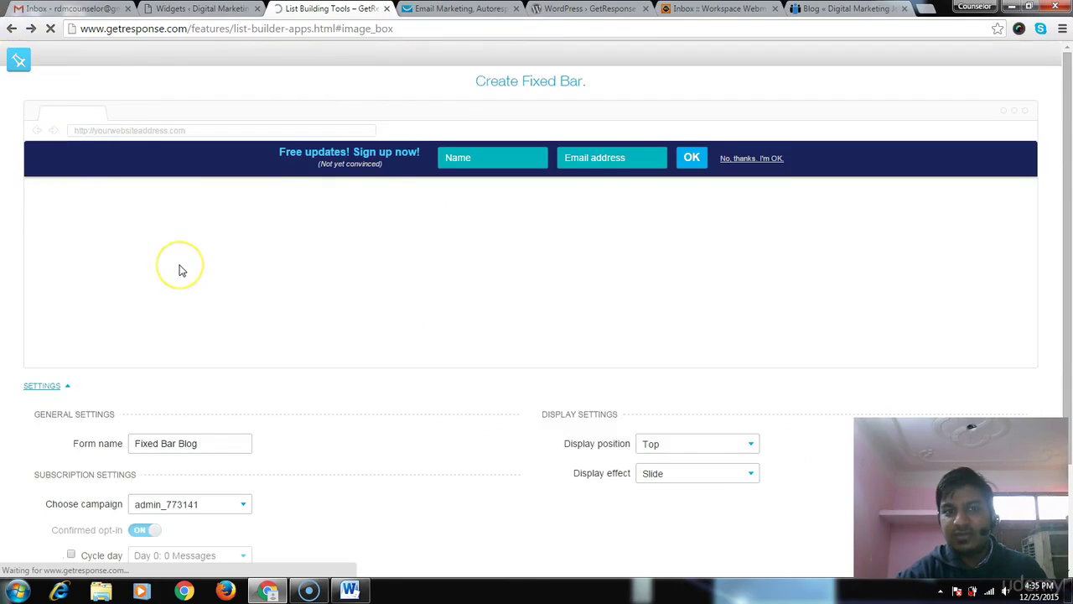
{"action": "scroll", "coordinate": [383, 367], "scroll_direction": "down", "scroll_amount": 5}
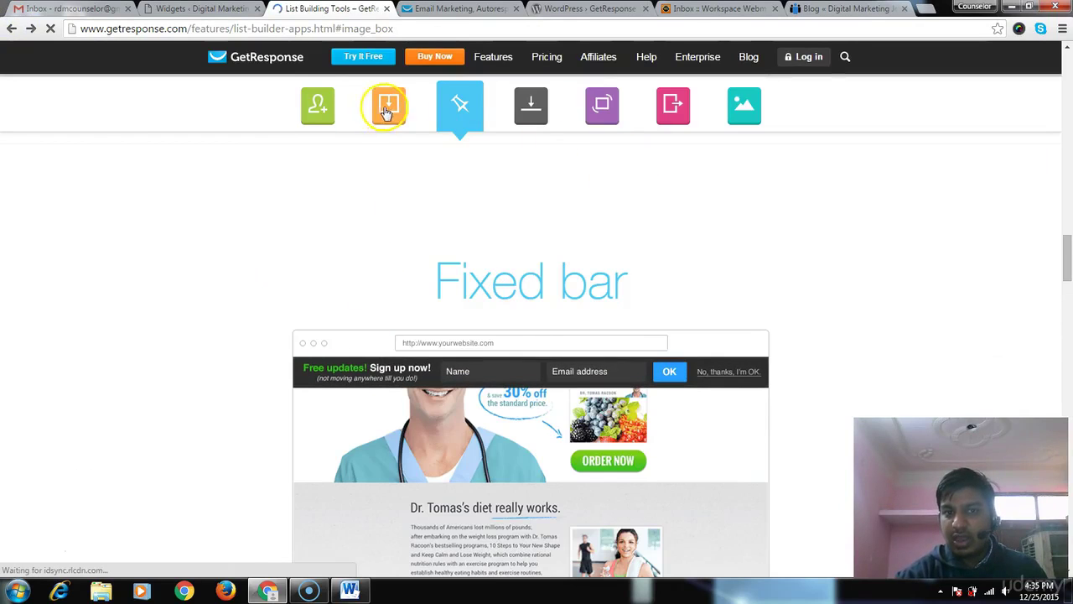
{"action": "left_click", "coordinate": [406, 111]}
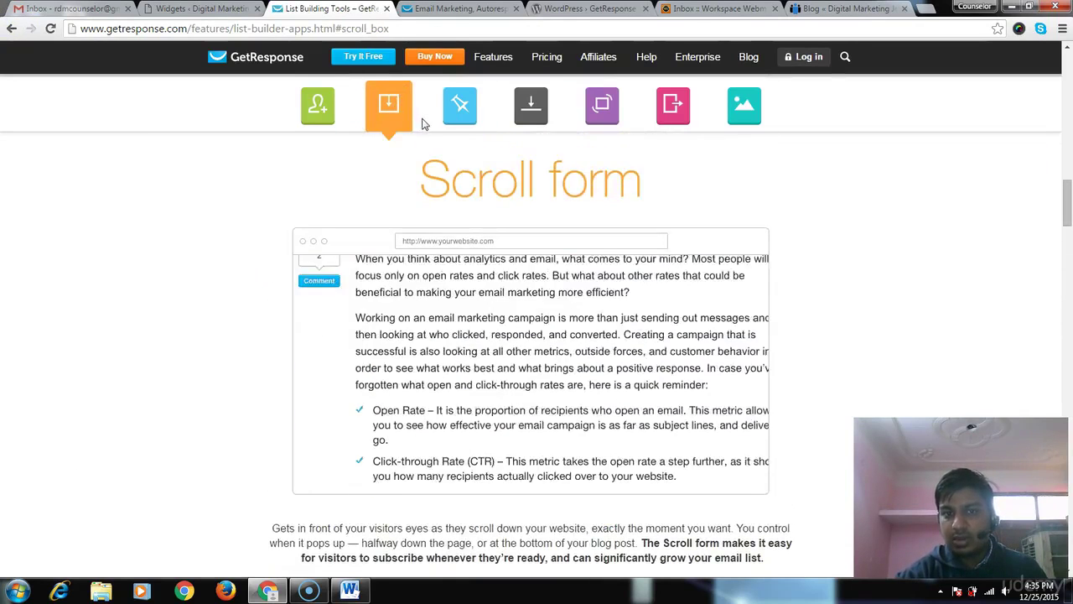
- Show the Shake box among the list building tools and start creating one with Try it now
{"action": "left_click", "coordinate": [600, 111]}
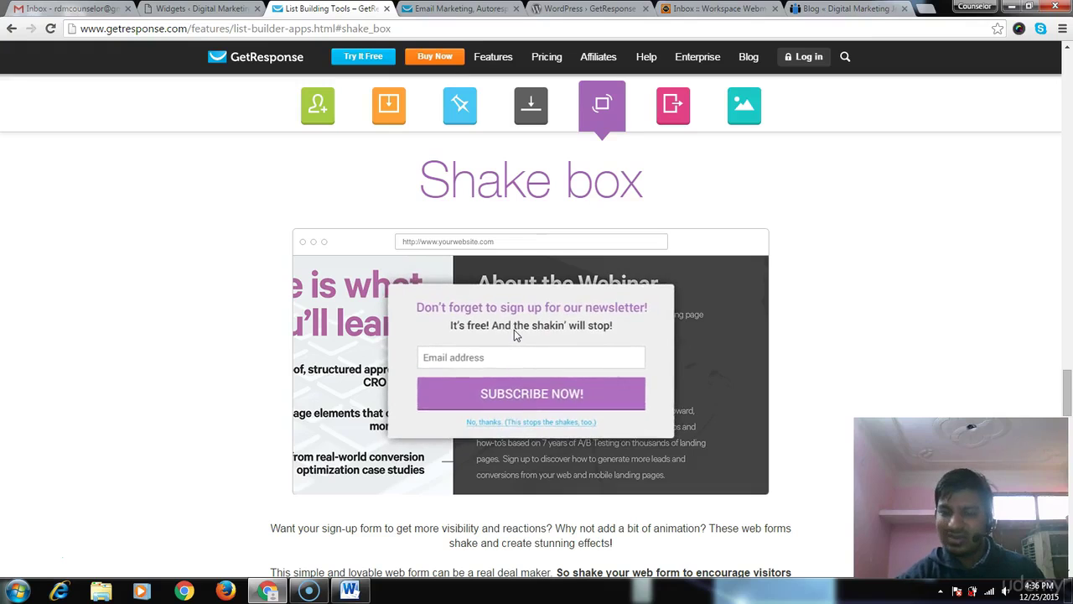
{"action": "left_click", "coordinate": [517, 359]}
{"action": "scroll", "coordinate": [520, 360], "scroll_direction": "down", "scroll_amount": 4}
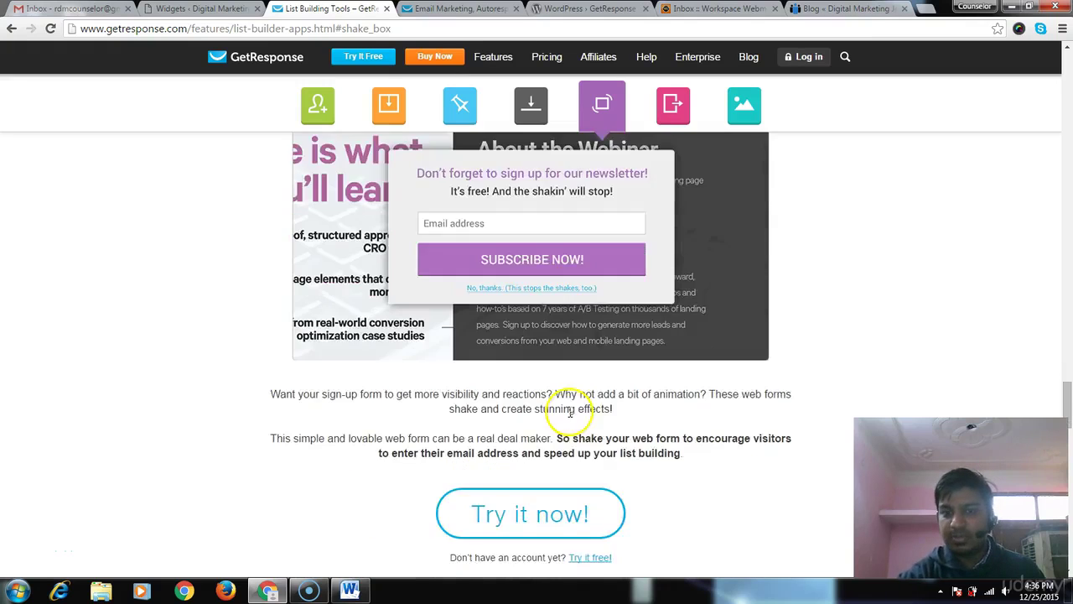
{"action": "left_click", "coordinate": [524, 388]}
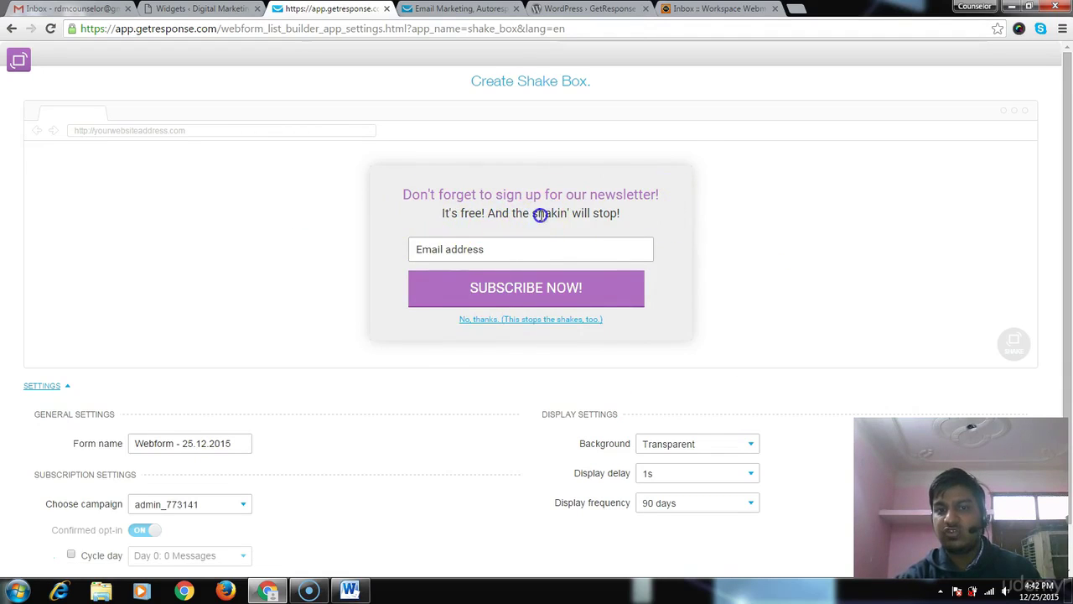
- Replace the shake box's second text line with "Download Free Email Marketing Course"
{"action": "double_click", "coordinate": [540, 213]}
{"action": "triple_click", "coordinate": [540, 214]}
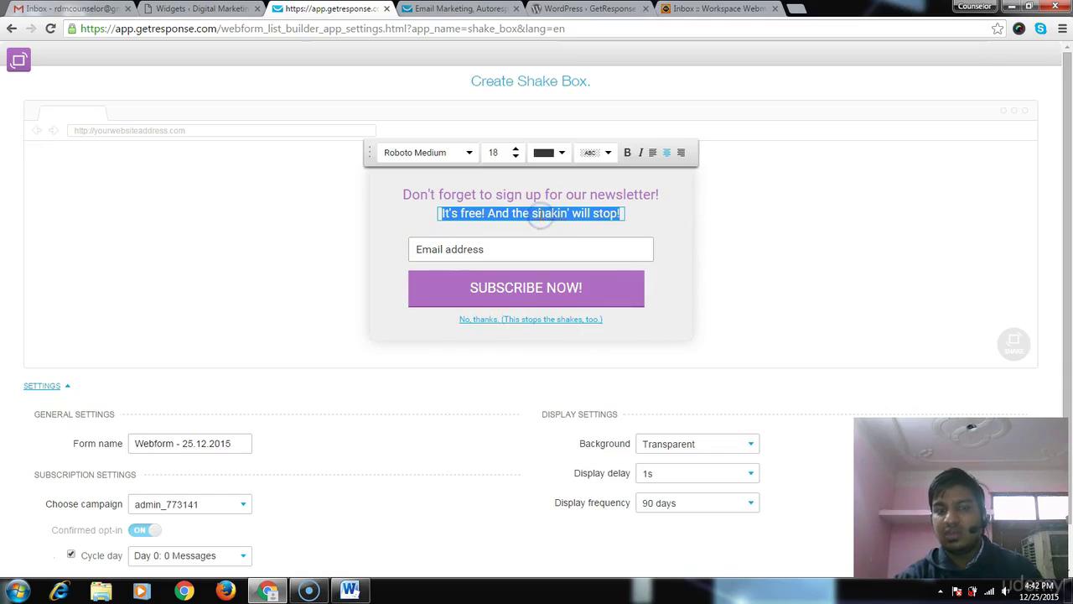
{"action": "type", "text": "Download Free"}
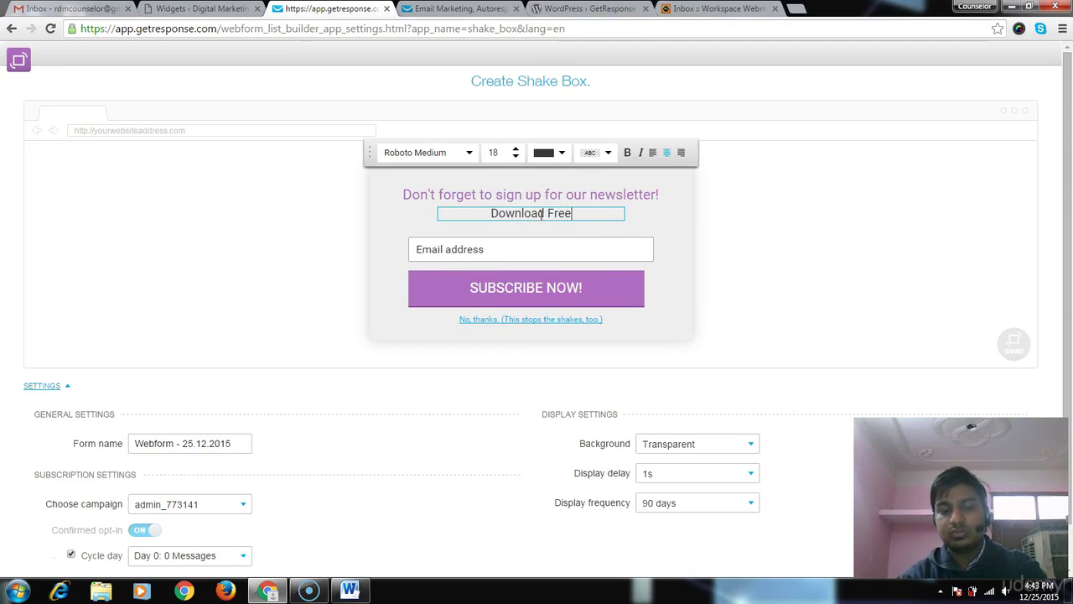
{"action": "type", "text": " Email "}
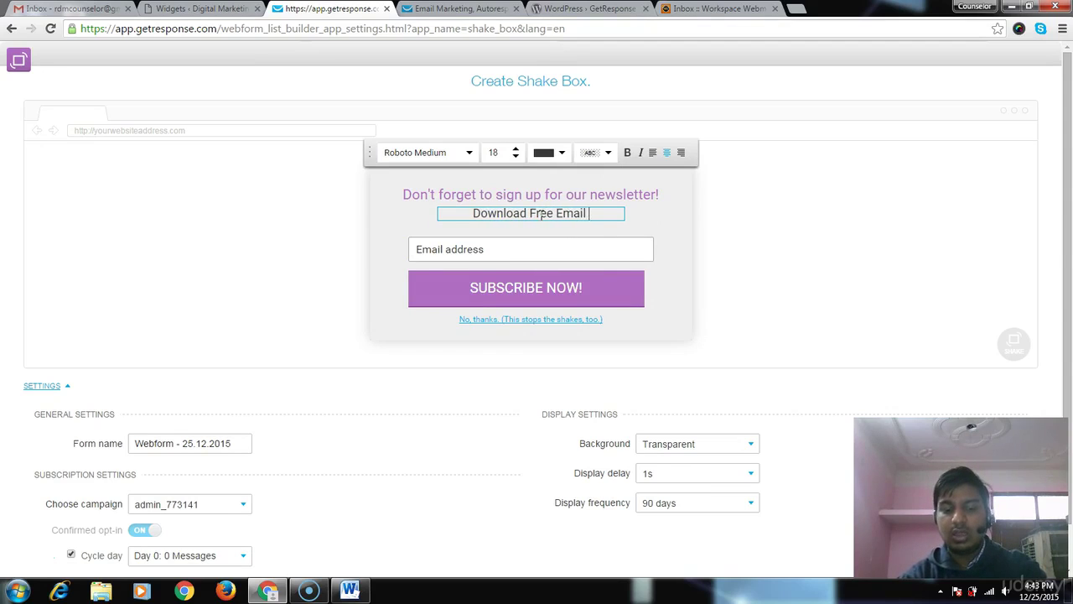
{"action": "type", "text": "Marketing Course"}
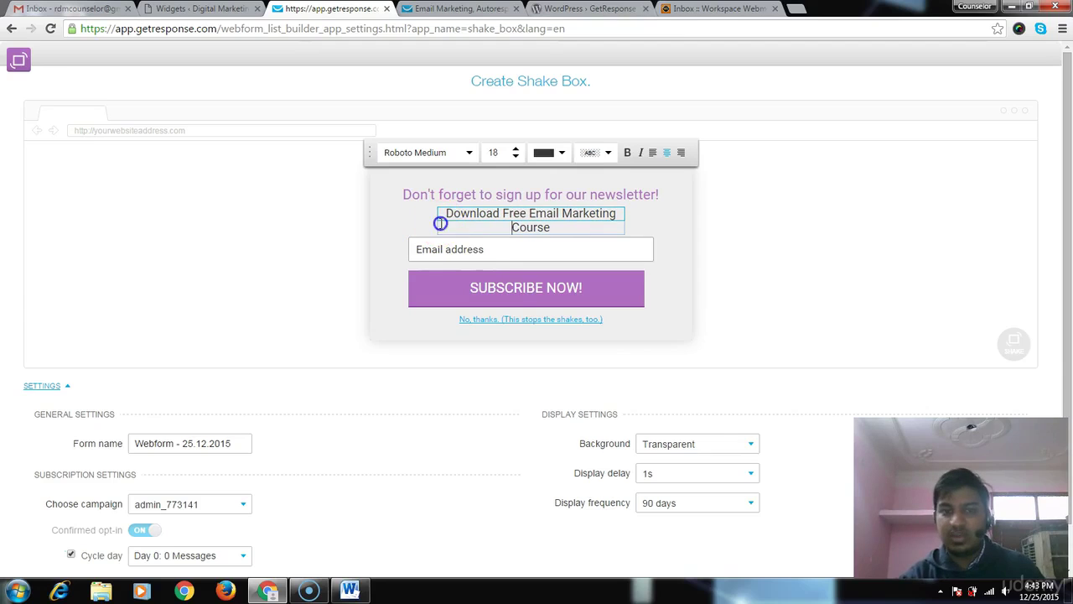
- Widen the shake box's second text line on both sides to about 346 px so it fits on one line
{"action": "left_click", "coordinate": [626, 222]}
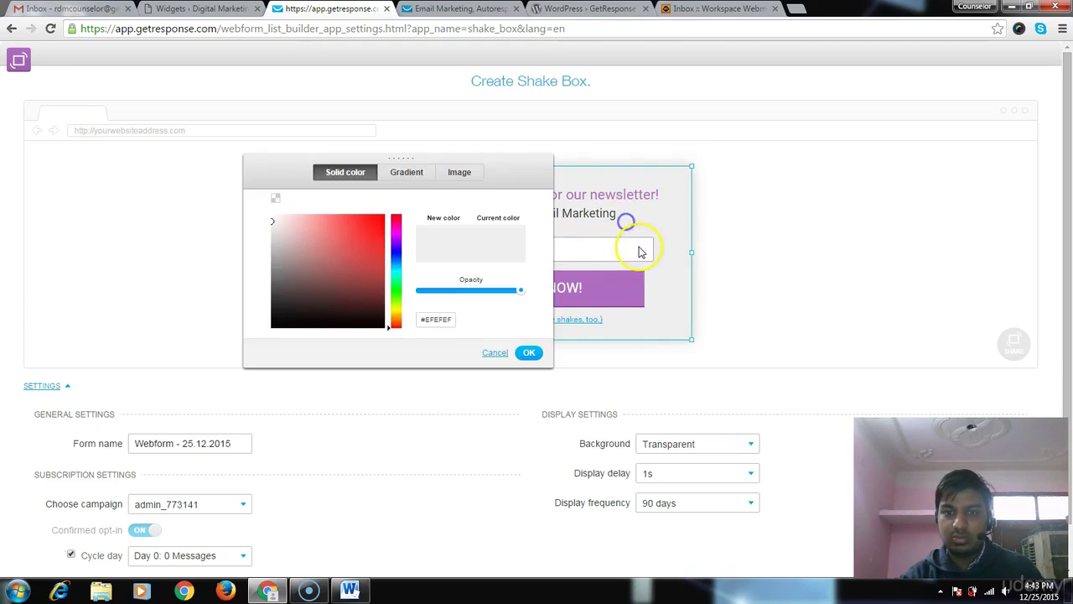
{"action": "left_click", "coordinate": [634, 241]}
{"action": "left_click", "coordinate": [616, 214]}
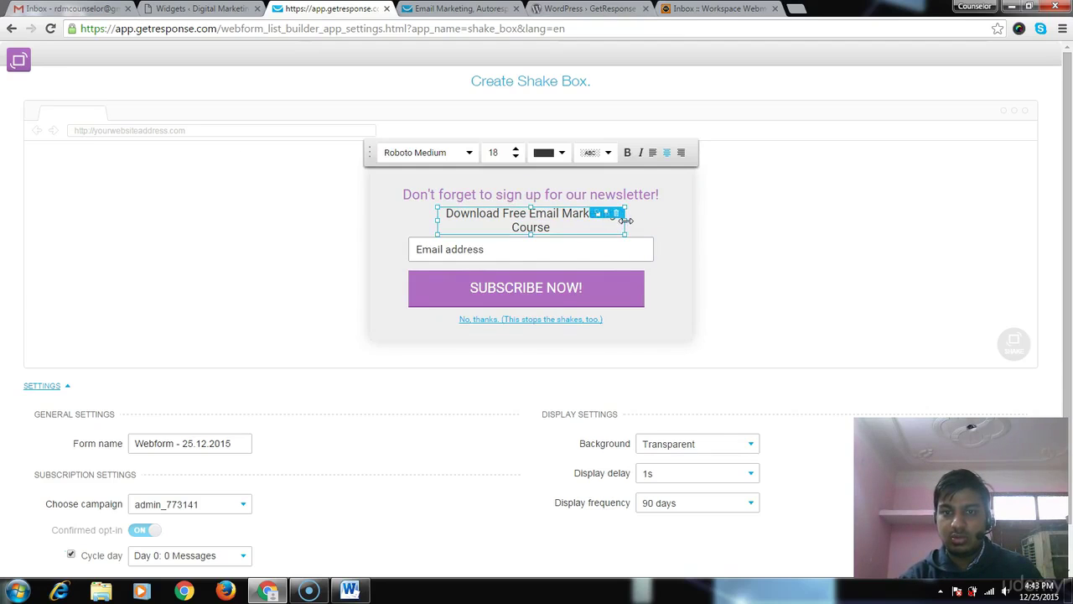
{"action": "left_click_drag", "start_coordinate": [626, 220], "coordinate": [653, 221]}
{"action": "left_click", "coordinate": [489, 213]}
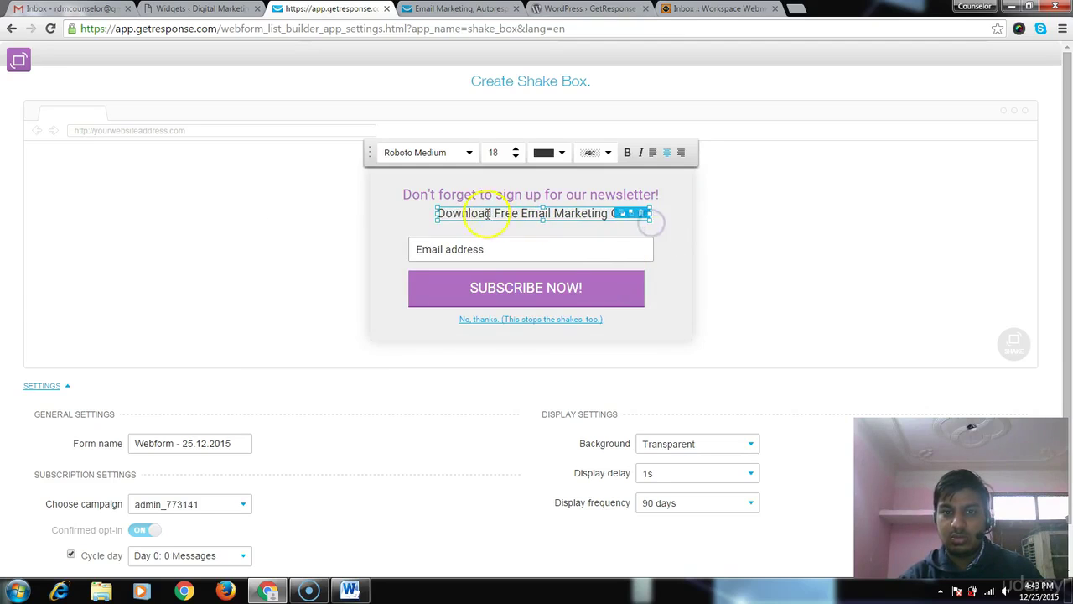
{"action": "left_click_drag", "start_coordinate": [437, 214], "coordinate": [417, 214]}
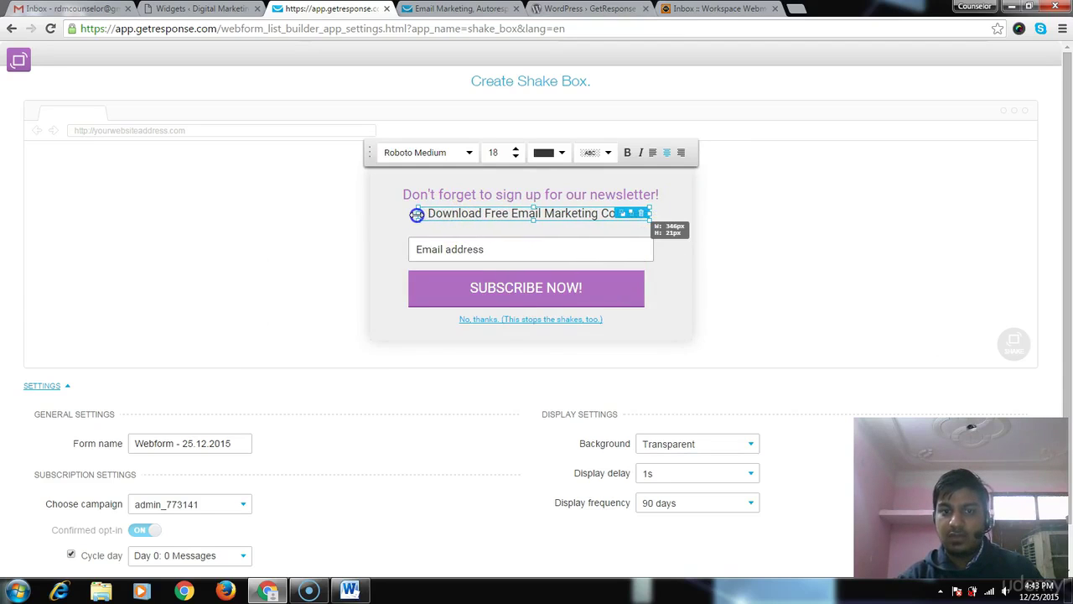
{"action": "left_click", "coordinate": [659, 276]}
{"action": "left_click", "coordinate": [719, 287]}
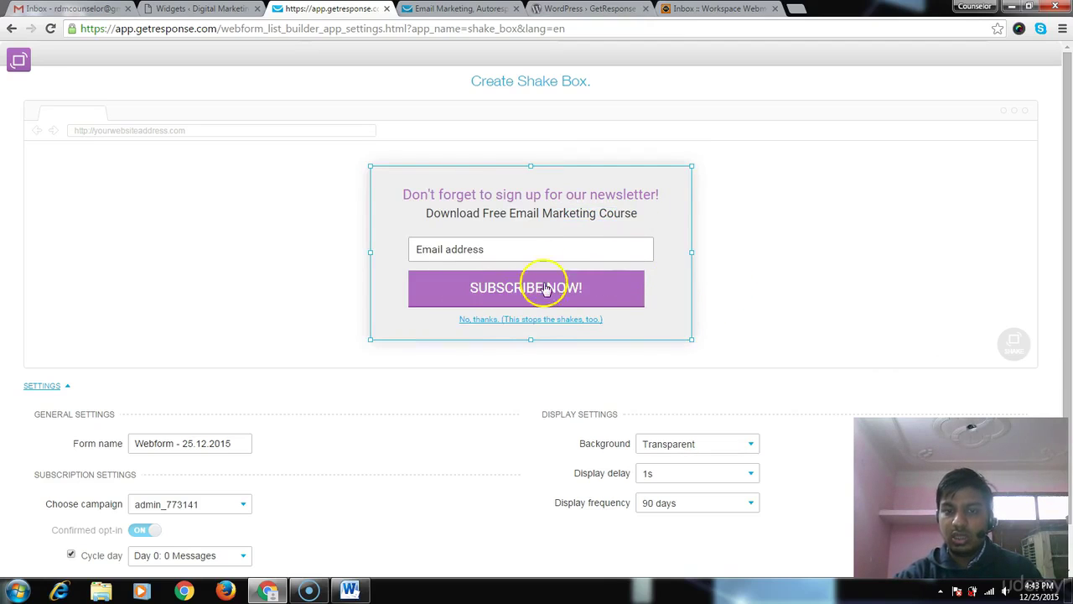
- Set the shake box's display frequency to Always in the display settings
{"action": "scroll", "coordinate": [610, 358], "scroll_direction": "down", "scroll_amount": 1}
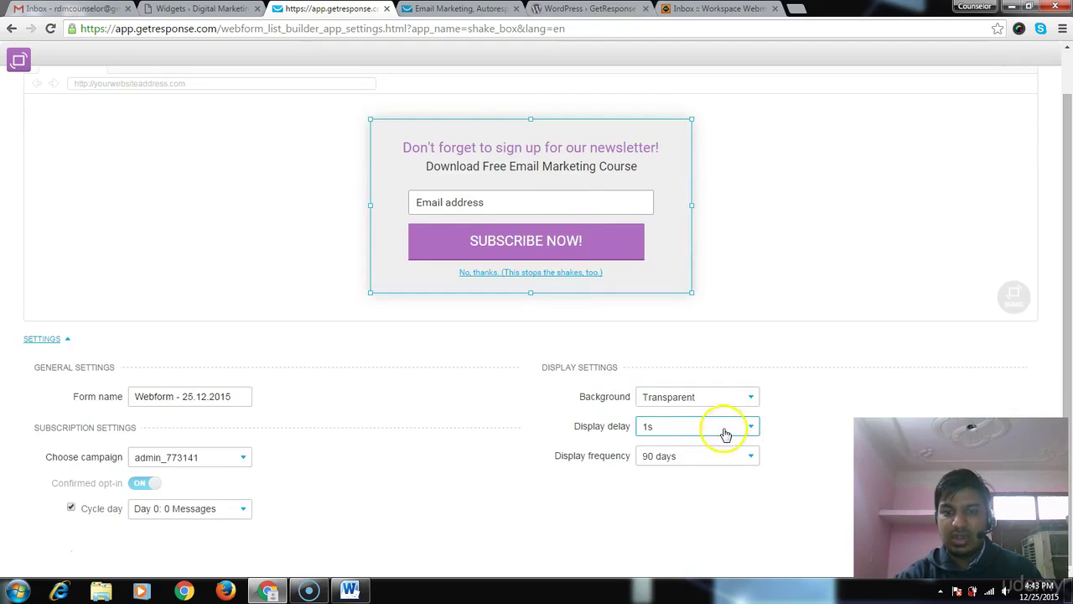
{"action": "left_click", "coordinate": [689, 438]}
{"action": "left_click", "coordinate": [691, 442]}
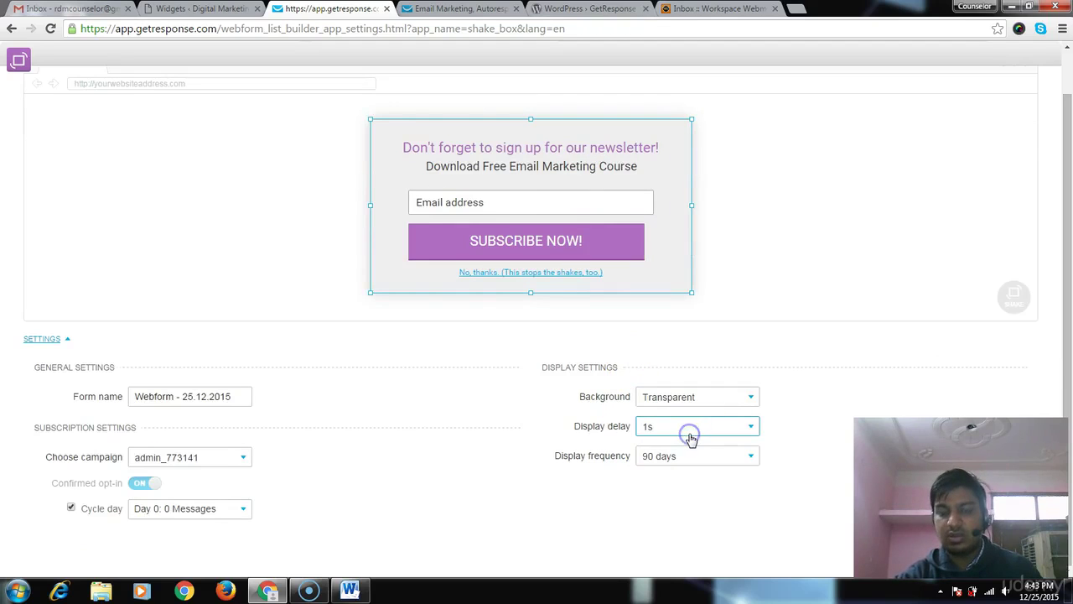
{"action": "left_click", "coordinate": [683, 458]}
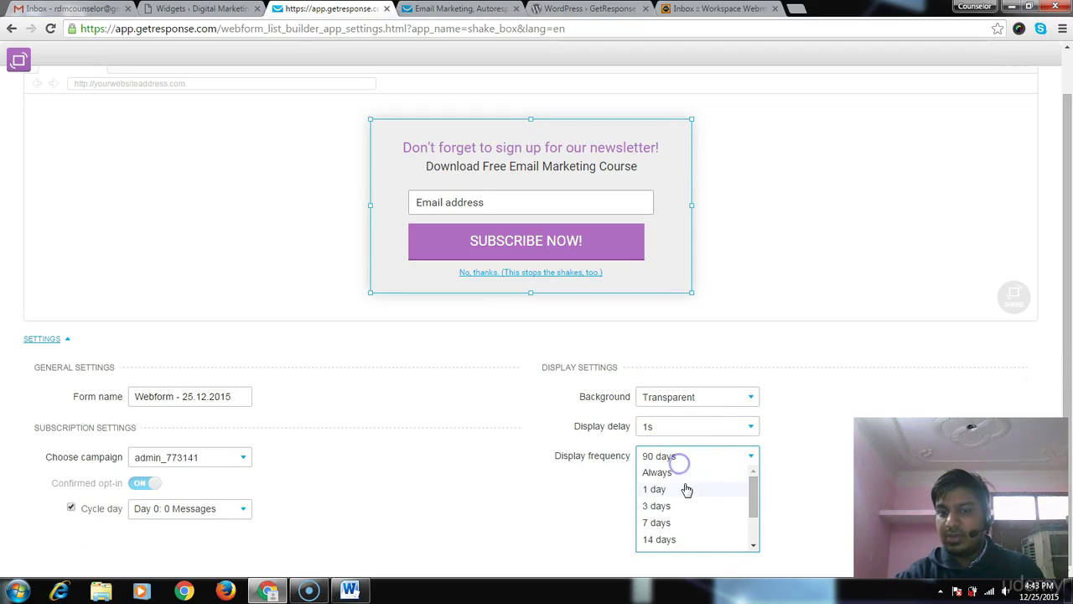
{"action": "left_click", "coordinate": [663, 473]}
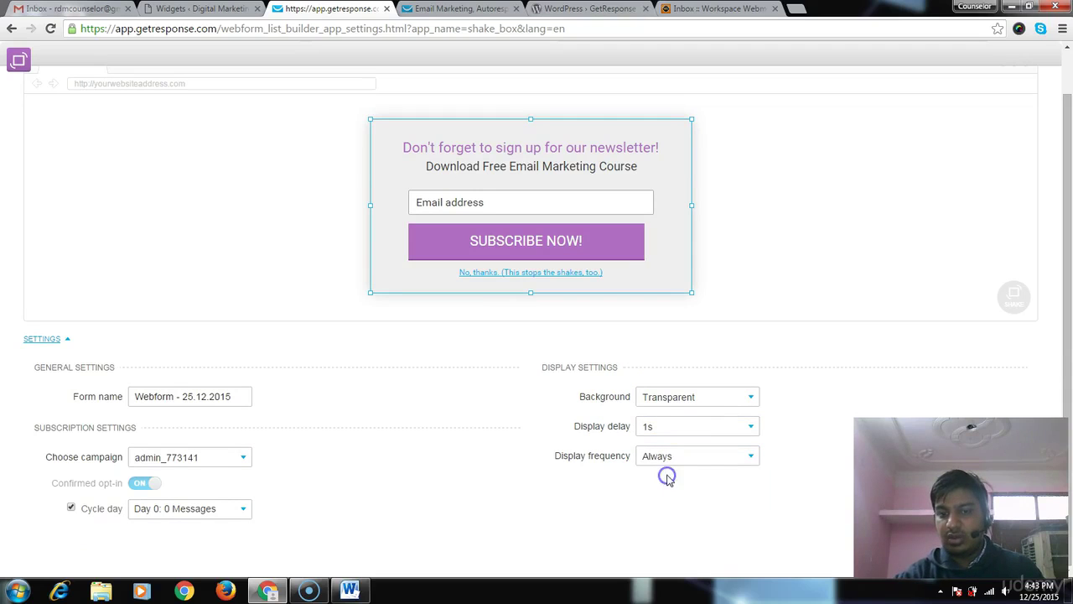
{"action": "left_click", "coordinate": [571, 453]}
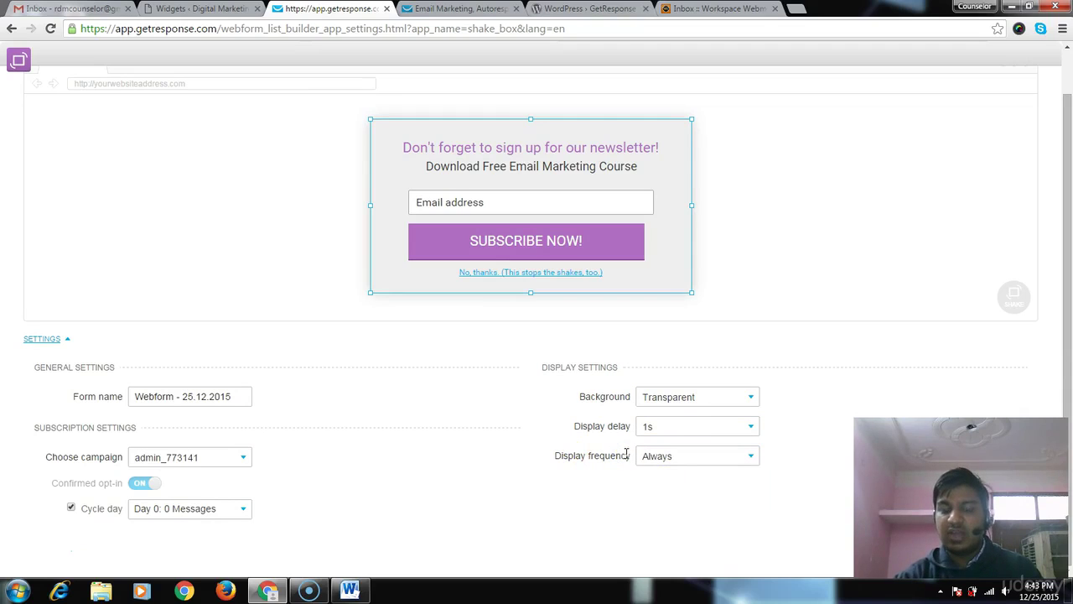
- Try a display frequency of 1 day for the shake box and set it back to Always
{"action": "left_click", "coordinate": [671, 458]}
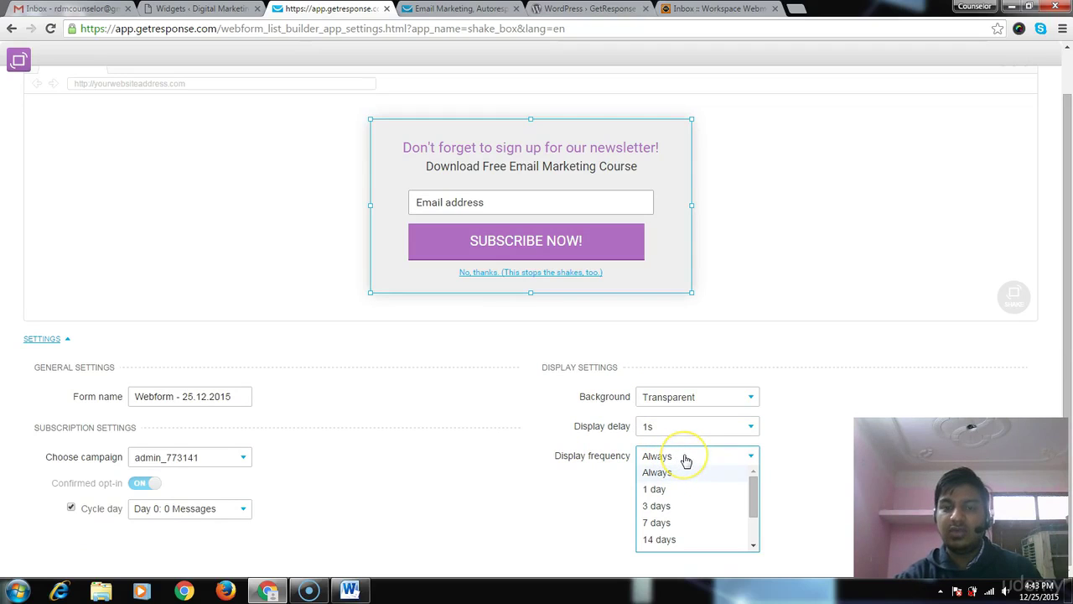
{"action": "left_click", "coordinate": [654, 492]}
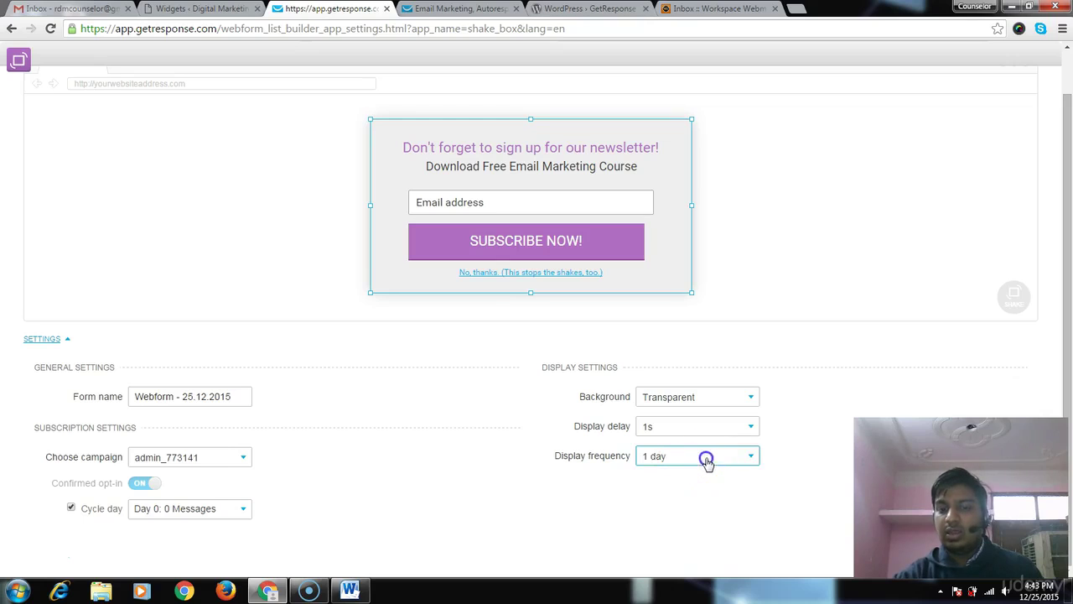
{"action": "left_click", "coordinate": [706, 460]}
{"action": "left_click", "coordinate": [672, 506]}
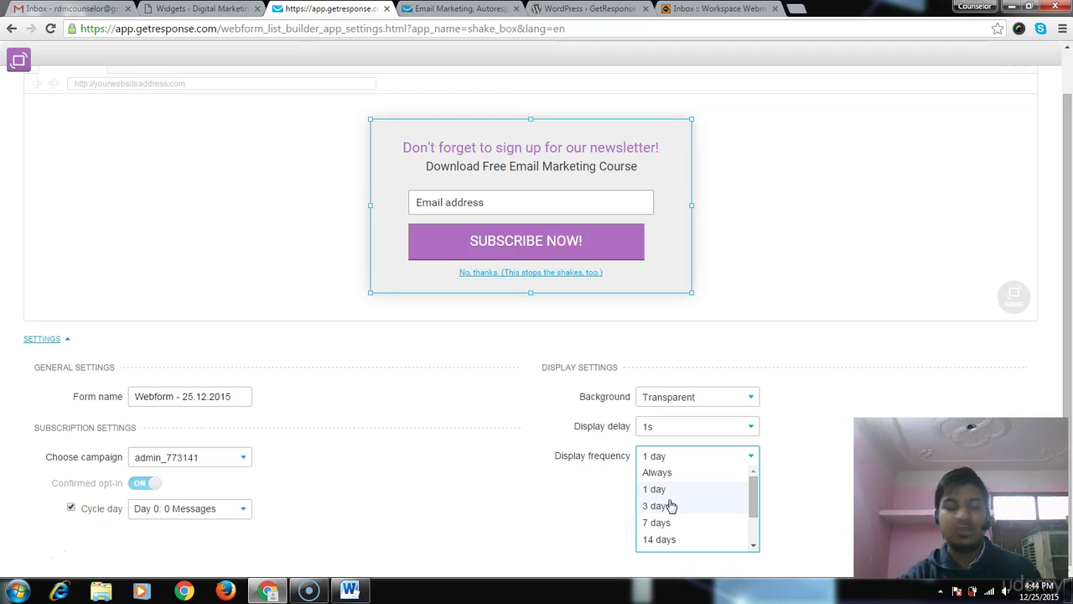
{"action": "left_click", "coordinate": [654, 472]}
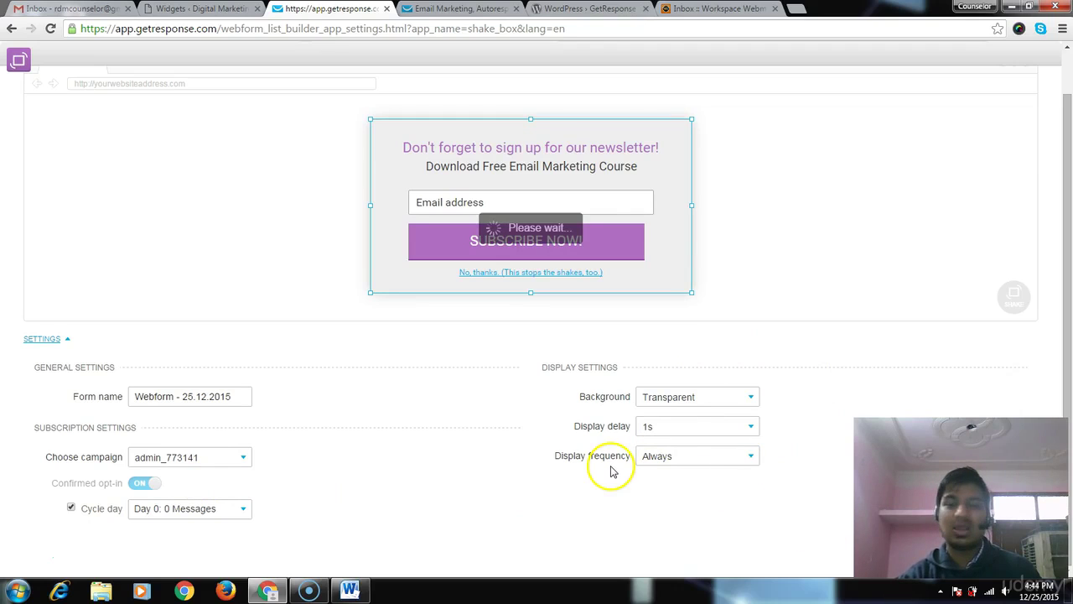
- Check which forms the upper GetResponse Web Form widget offers in WordPress and return to the shake box editor
{"action": "scroll", "coordinate": [222, 138], "scroll_direction": "down", "scroll_amount": 1}
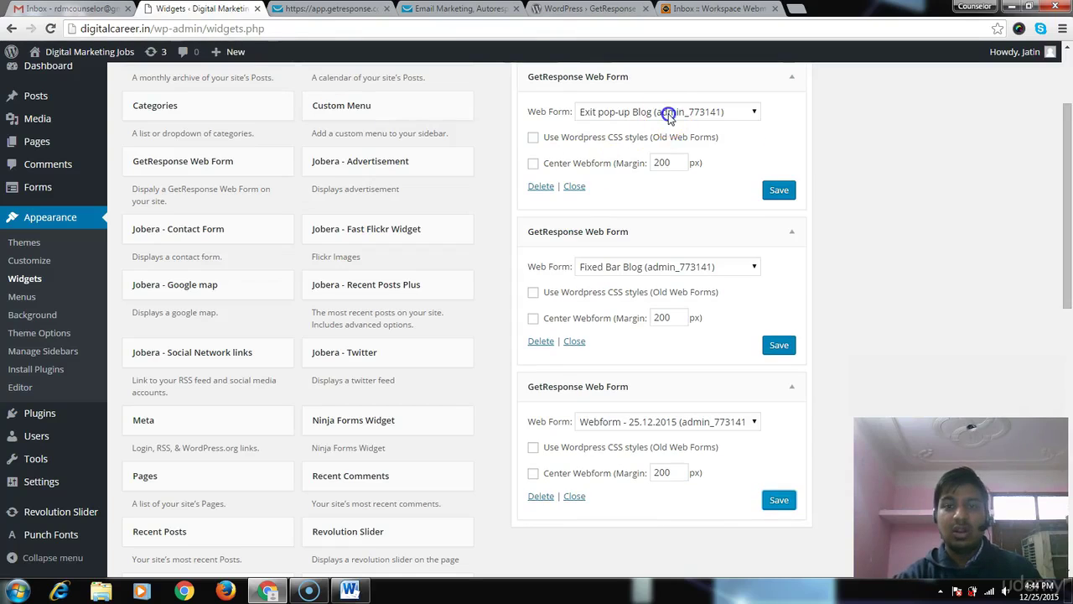
{"action": "left_click", "coordinate": [668, 117]}
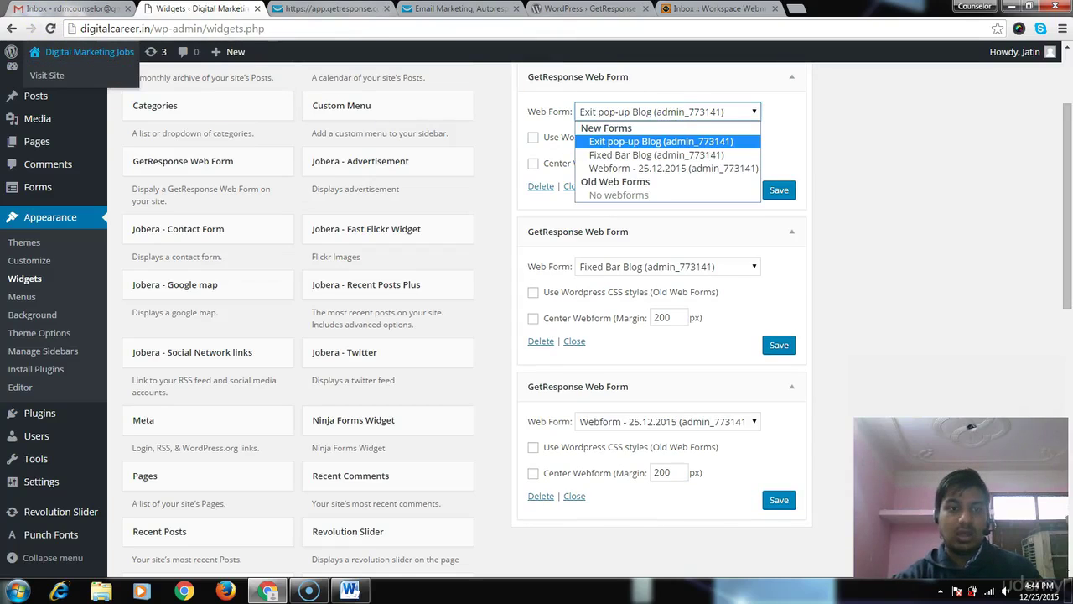
{"action": "left_click", "coordinate": [332, 8]}
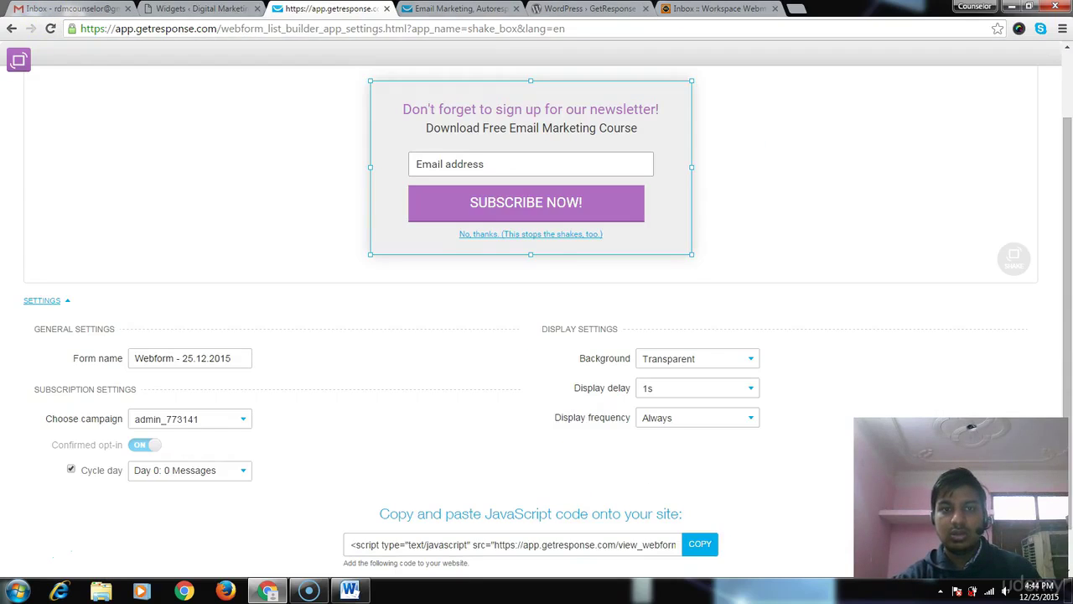
{"action": "left_click", "coordinate": [453, 8]}
{"action": "left_click", "coordinate": [331, 8]}
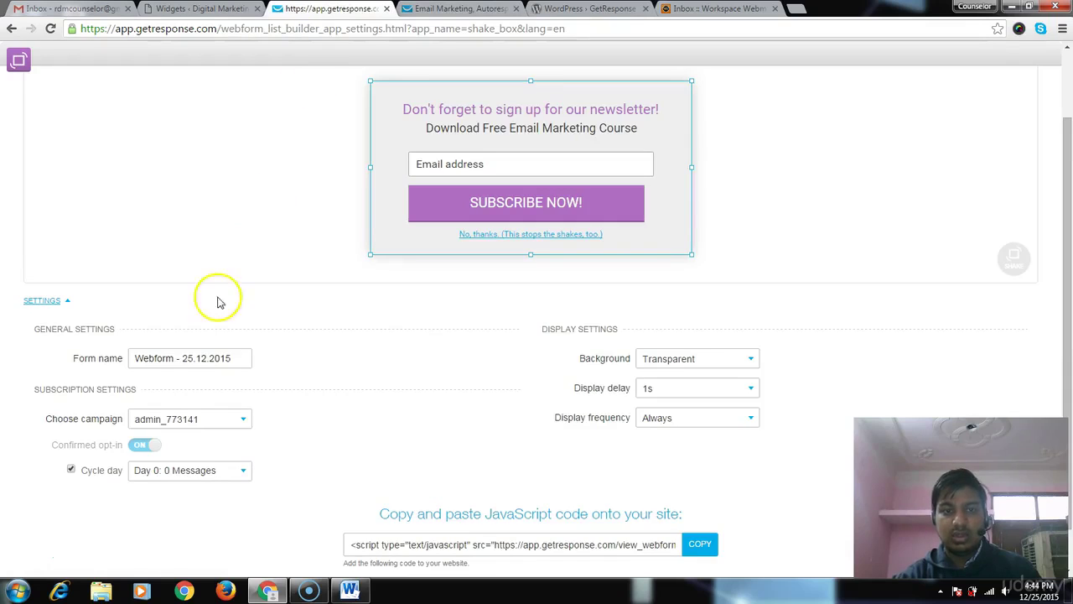
- Rename the shake box form as "shaker blog"
{"action": "double_click", "coordinate": [163, 358]}
{"action": "triple_click", "coordinate": [164, 359]}
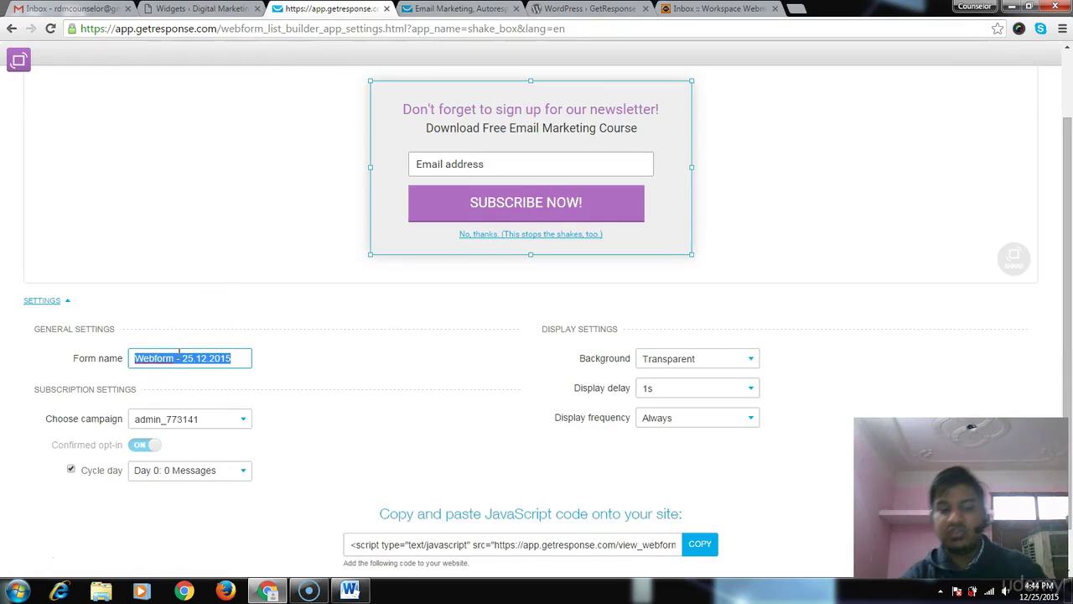
{"action": "type", "text": "shaker bl"}
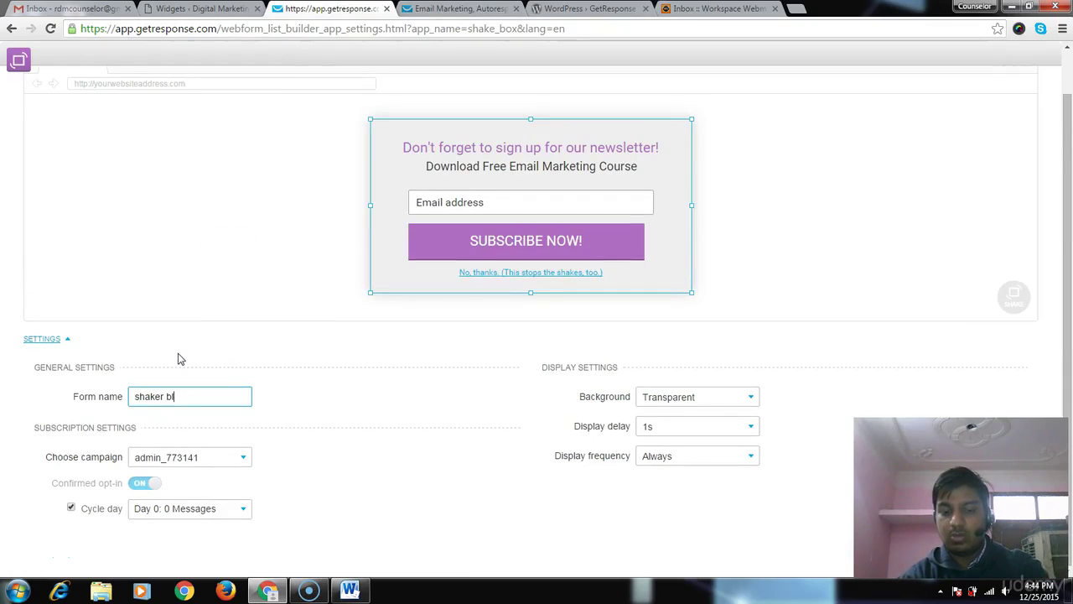
{"action": "type", "text": "og"}
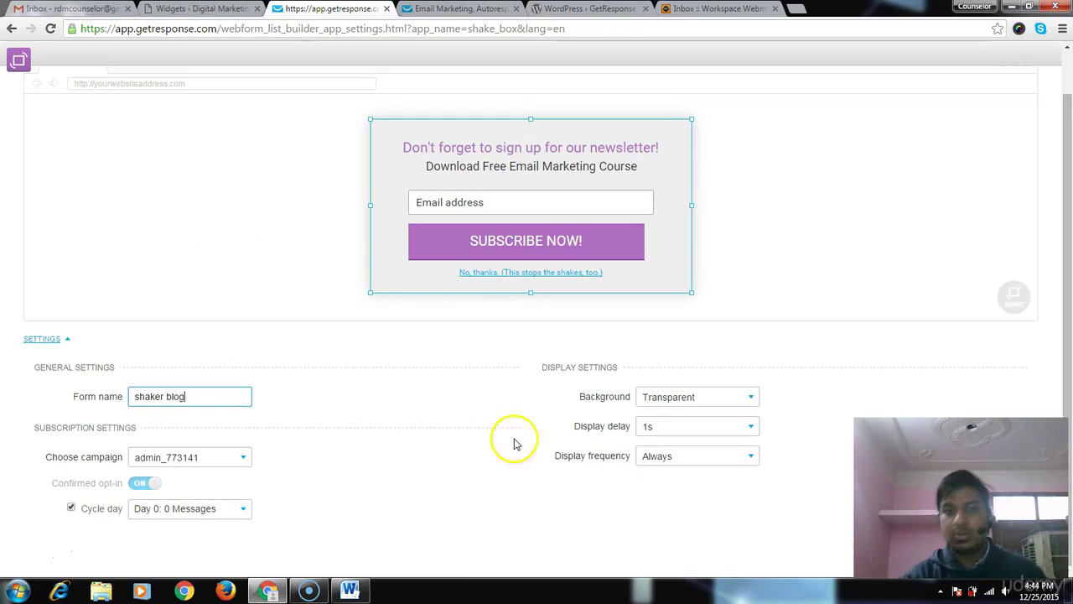
- Reload the WordPress widgets page and save the upper GetResponse Web Form widget with the shaker blog form
{"action": "left_click", "coordinate": [202, 9]}
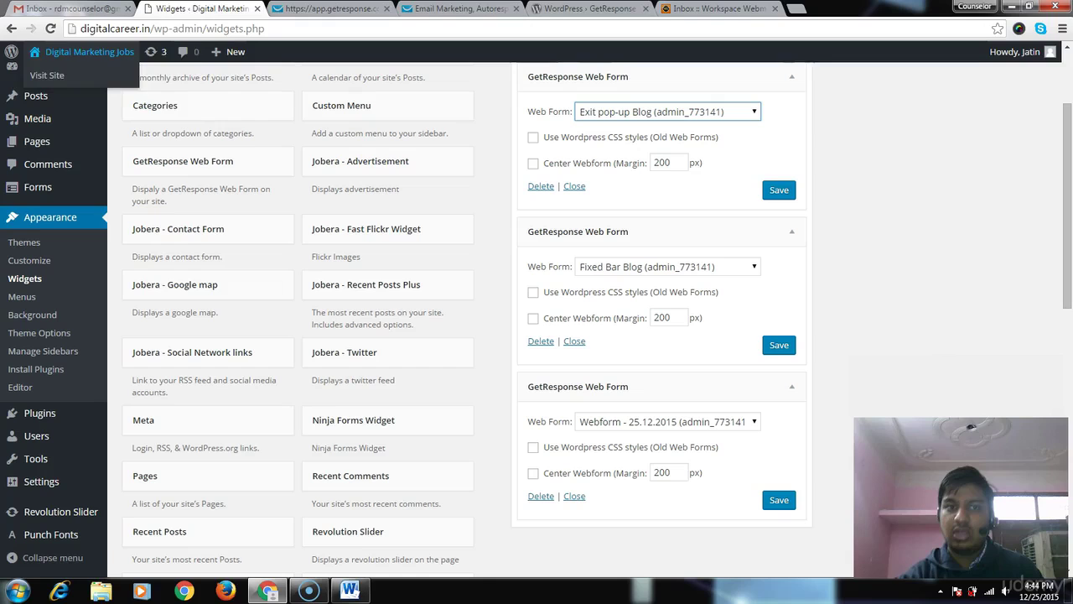
{"action": "left_click", "coordinate": [50, 31]}
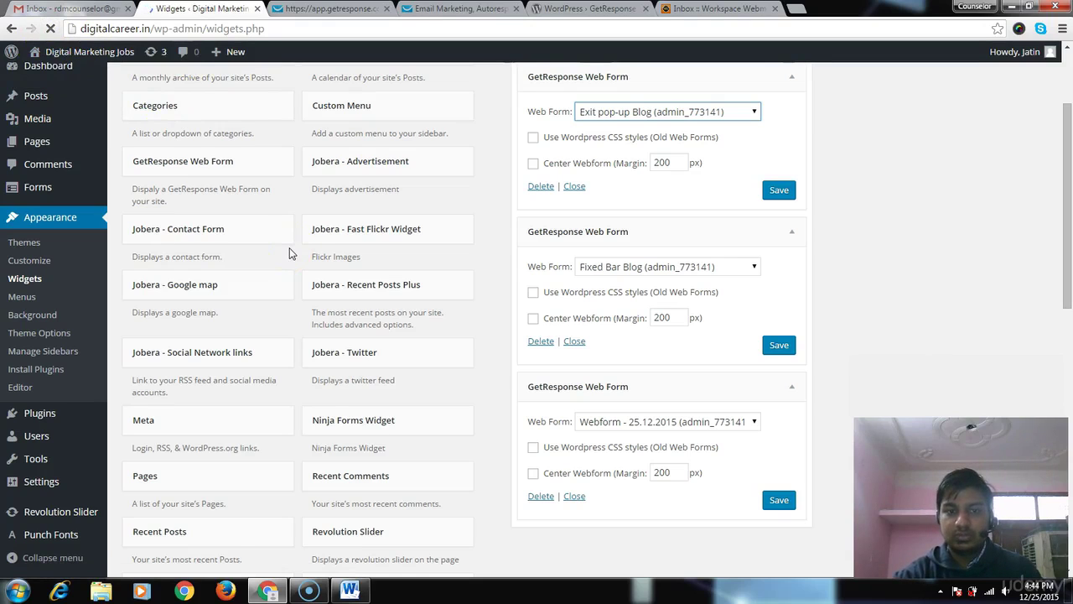
{"action": "scroll", "coordinate": [637, 193], "scroll_direction": "up", "scroll_amount": 2}
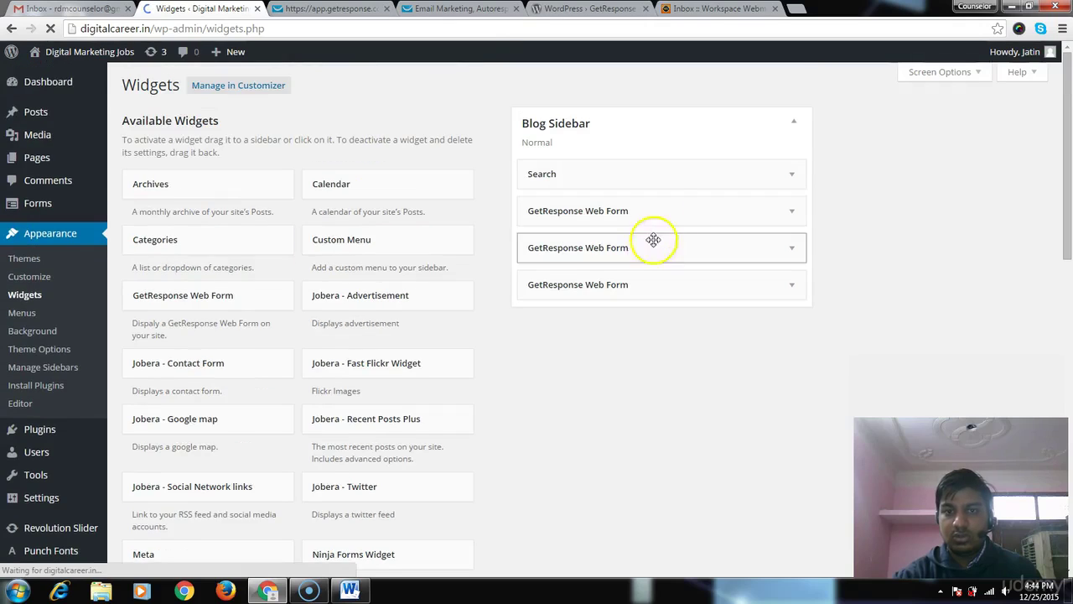
{"action": "left_click", "coordinate": [783, 213]}
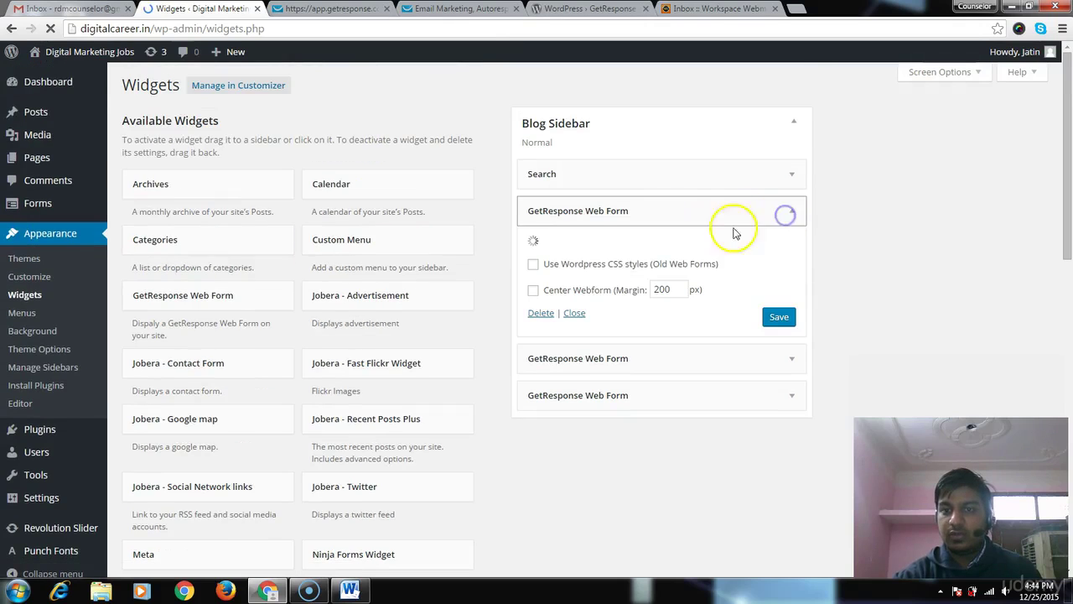
{"action": "left_click", "coordinate": [602, 249]}
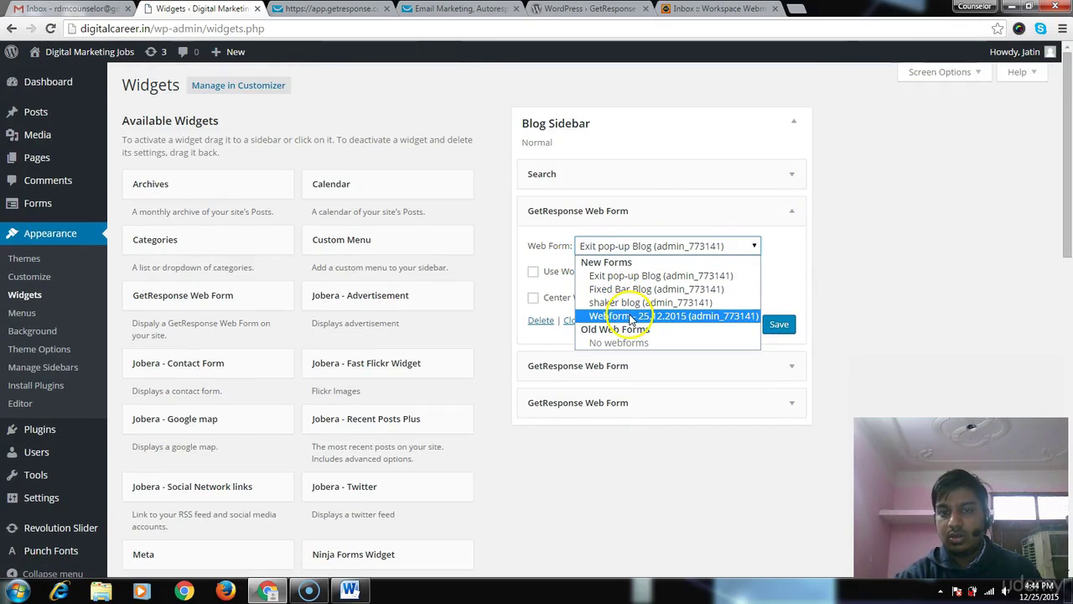
{"action": "left_click", "coordinate": [635, 302]}
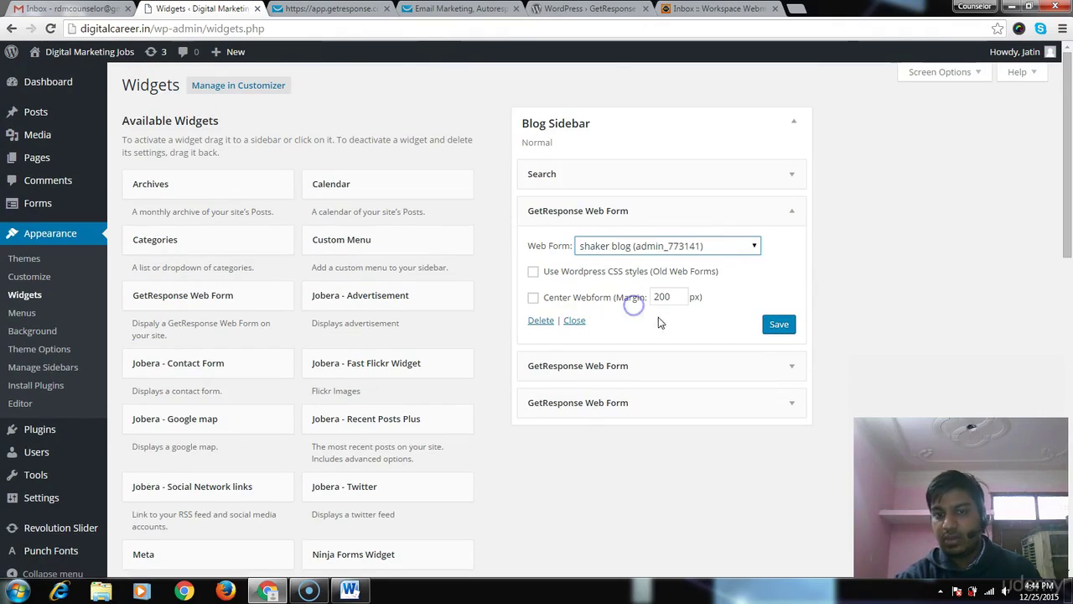
{"action": "left_click", "coordinate": [785, 329]}
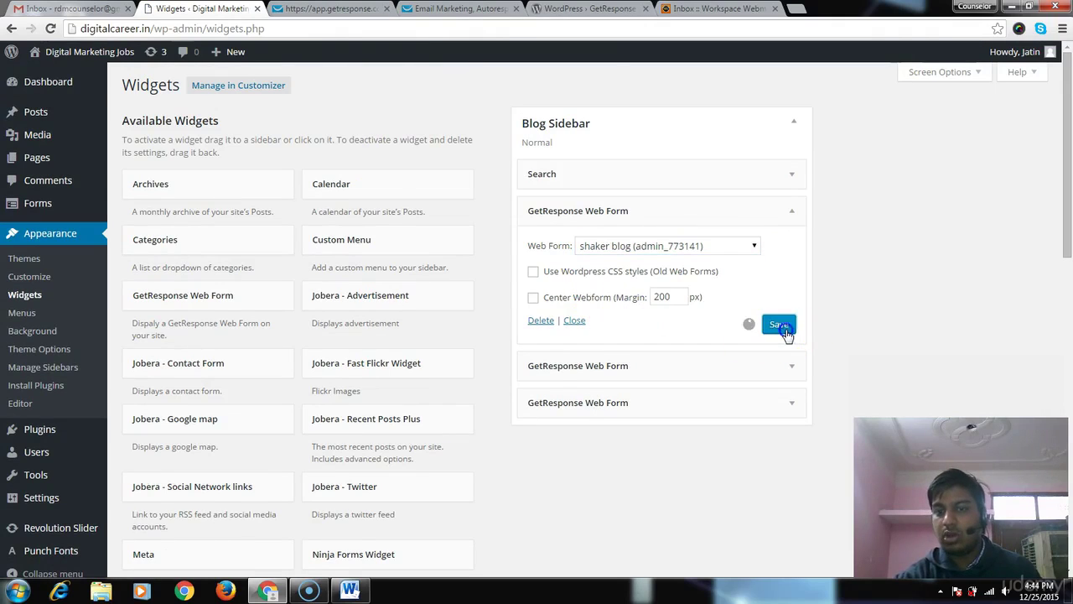
- View the blog page digitalcareer.in/index.php/blog/ in a new browser tab and dismiss its shake box with "No, thanks"
{"action": "left_click", "coordinate": [562, 8]}
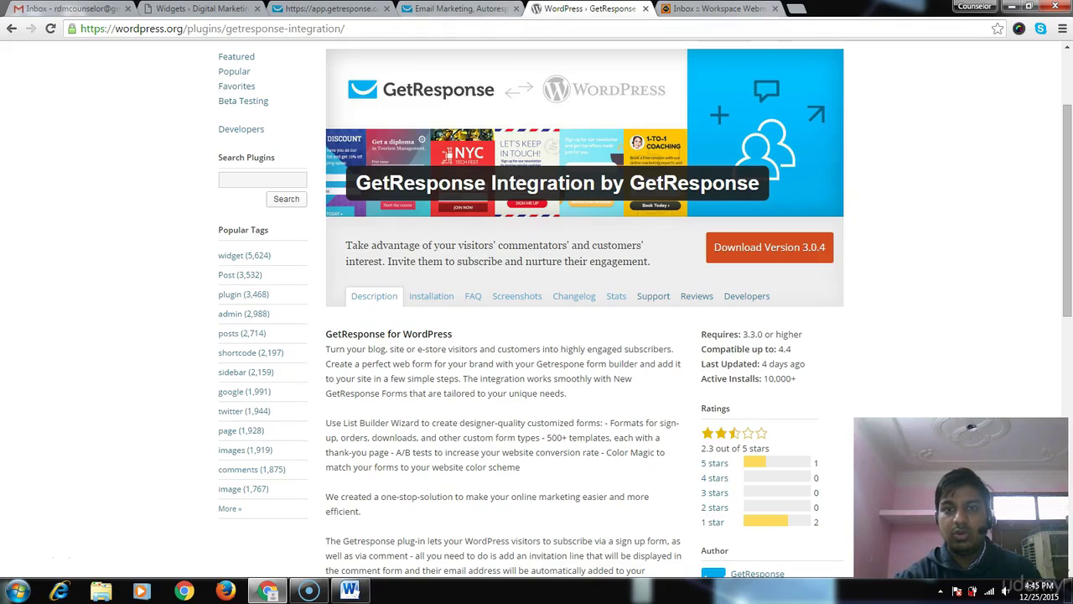
{"action": "left_click", "coordinate": [797, 10]}
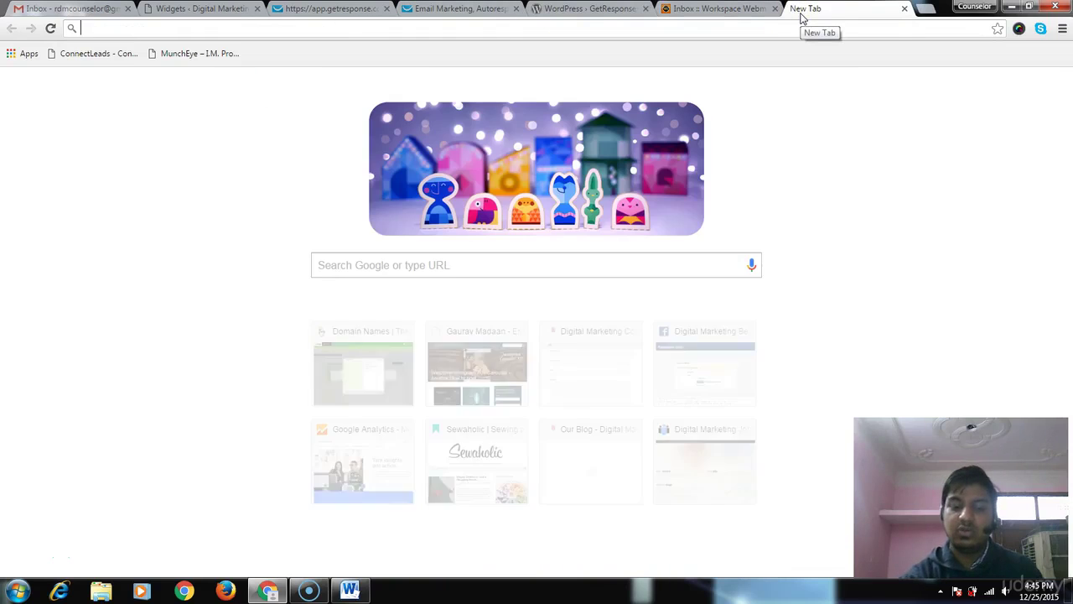
{"action": "type", "text": "di"}
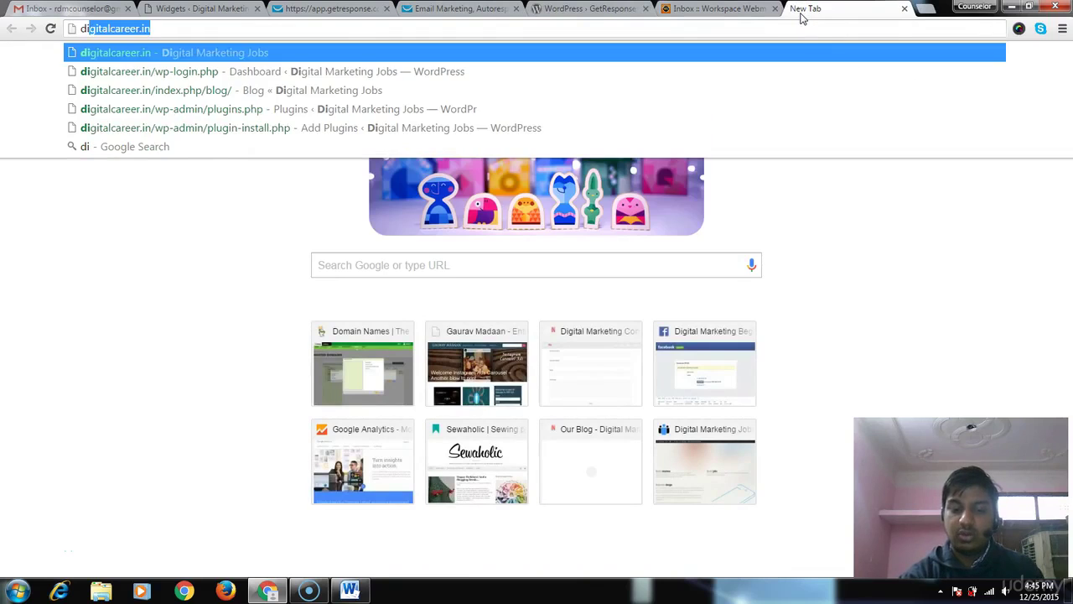
{"action": "key", "text": "Right"}
{"action": "key", "text": "Down"}
{"action": "key", "text": "Down"}
{"action": "key", "text": "Return"}
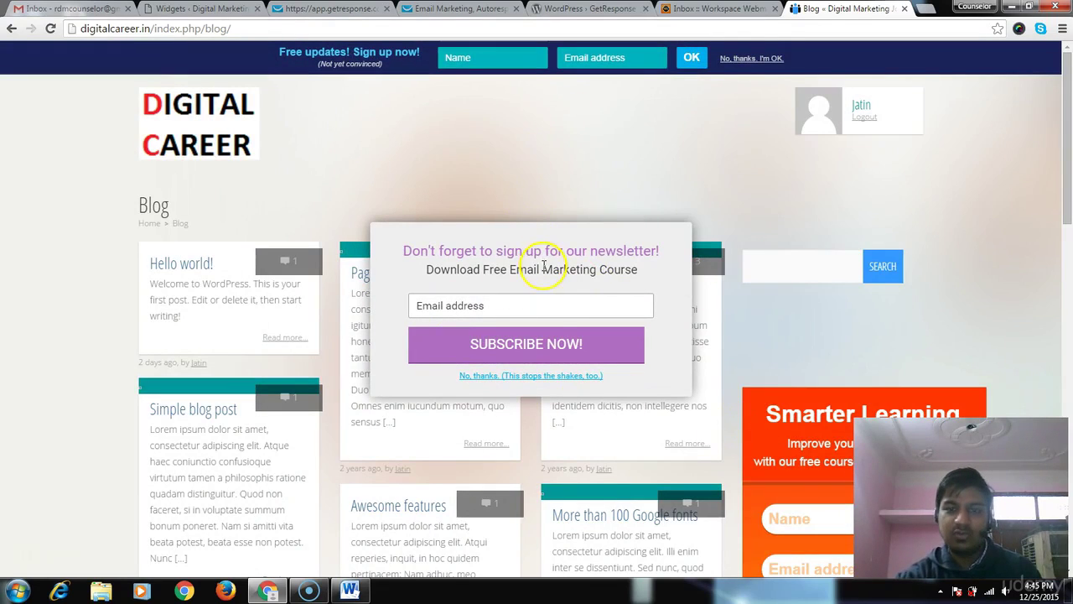
{"action": "left_click", "coordinate": [524, 376]}
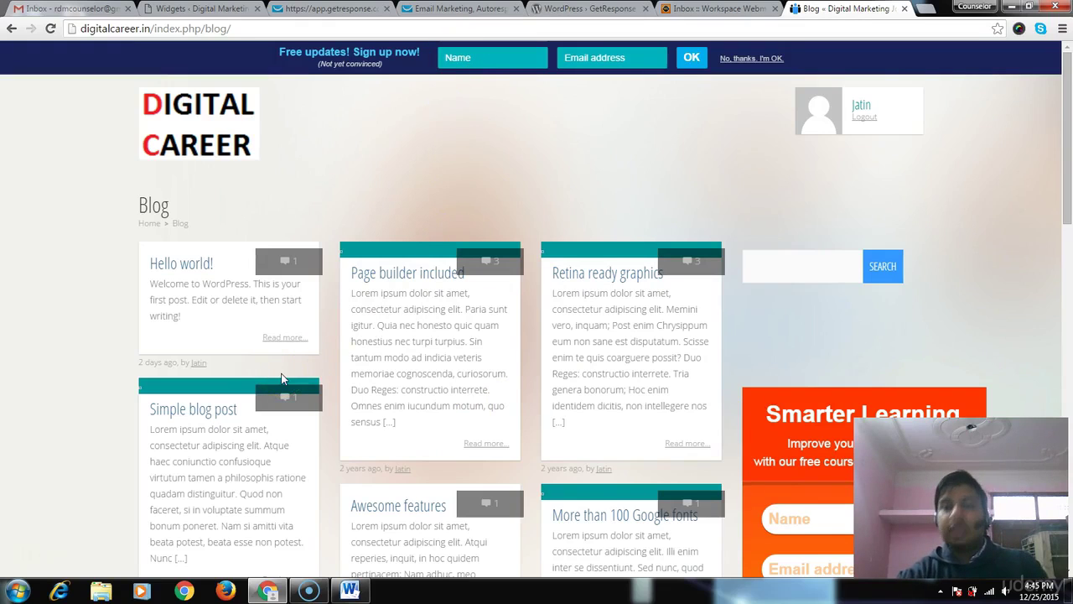
- Open the "Page builder included" blog post for editing in WordPress
{"action": "left_click", "coordinate": [372, 276]}
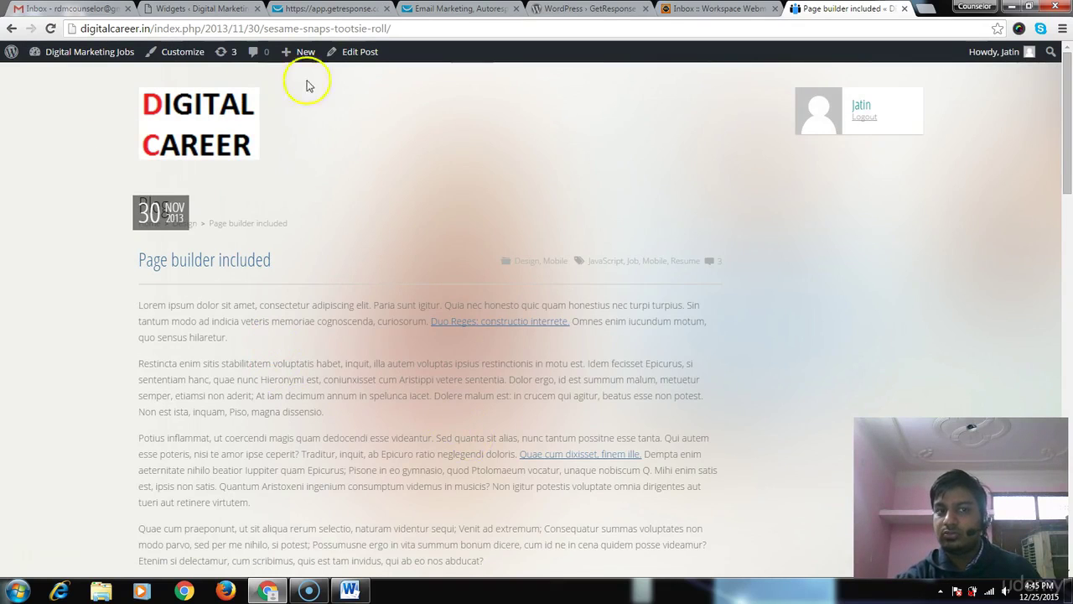
{"action": "left_click", "coordinate": [362, 55]}
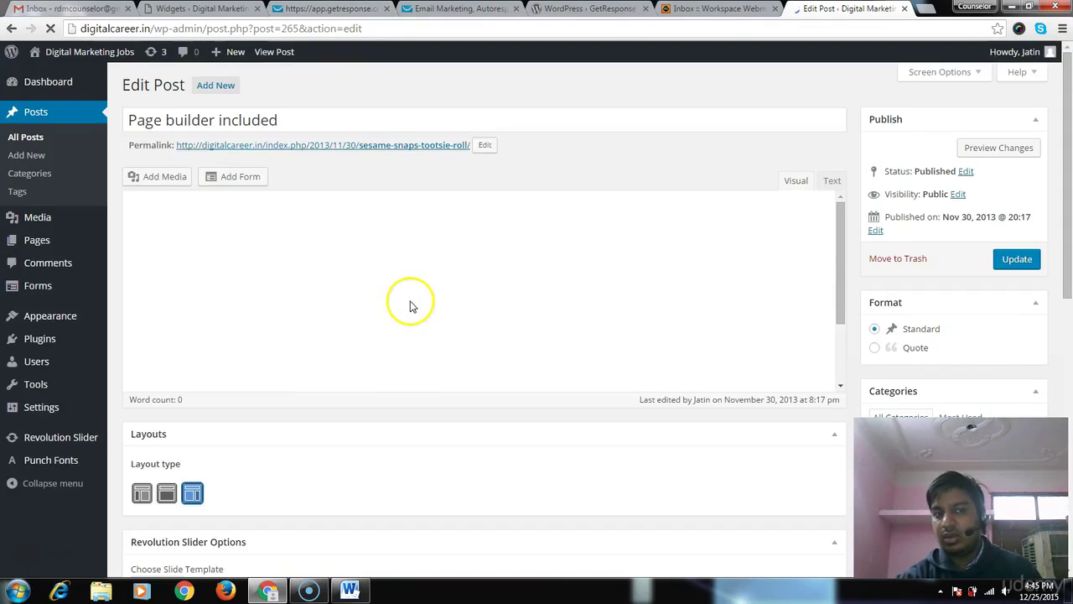
- Assign Blog Sidebar as the post's first sidebar and preview the changes
{"action": "scroll", "coordinate": [361, 386], "scroll_direction": "down", "scroll_amount": 3}
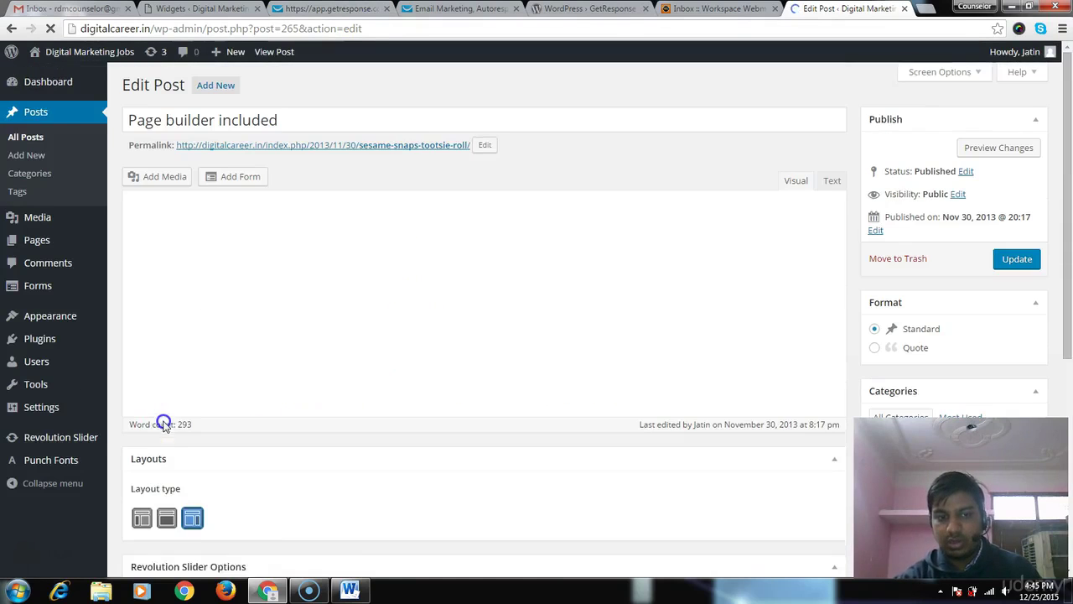
{"action": "scroll", "coordinate": [173, 445], "scroll_direction": "down", "scroll_amount": 4}
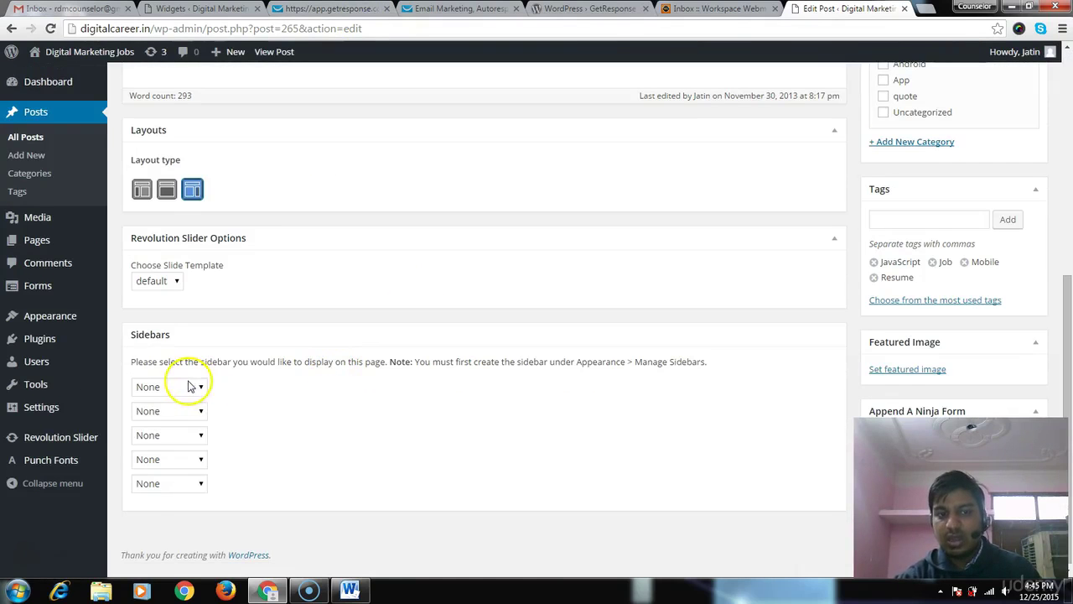
{"action": "left_click", "coordinate": [188, 387]}
{"action": "left_click", "coordinate": [172, 419]}
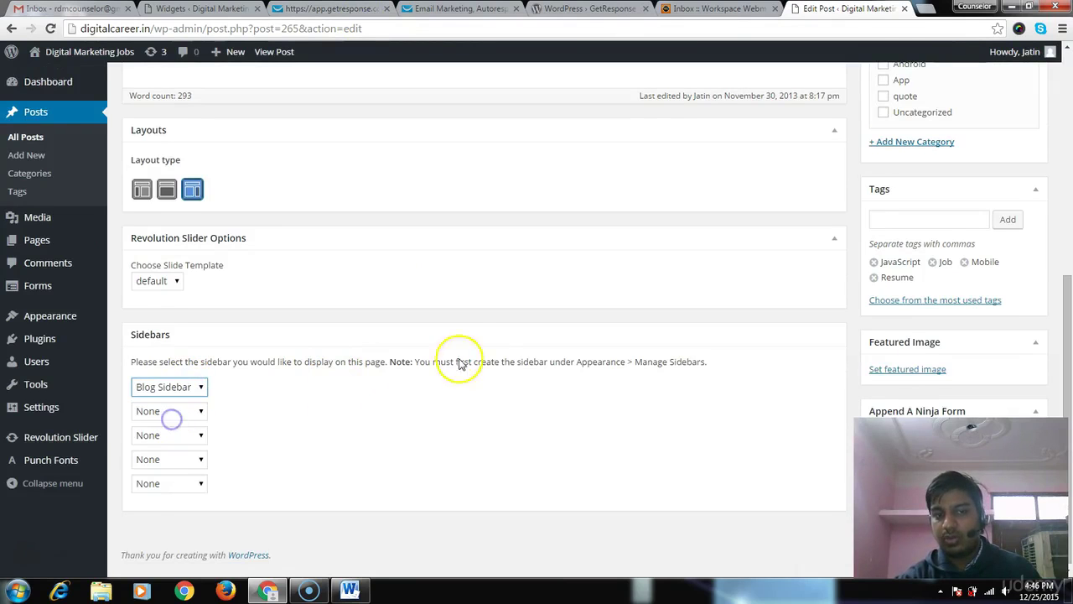
{"action": "scroll", "coordinate": [726, 242], "scroll_direction": "up", "scroll_amount": 5}
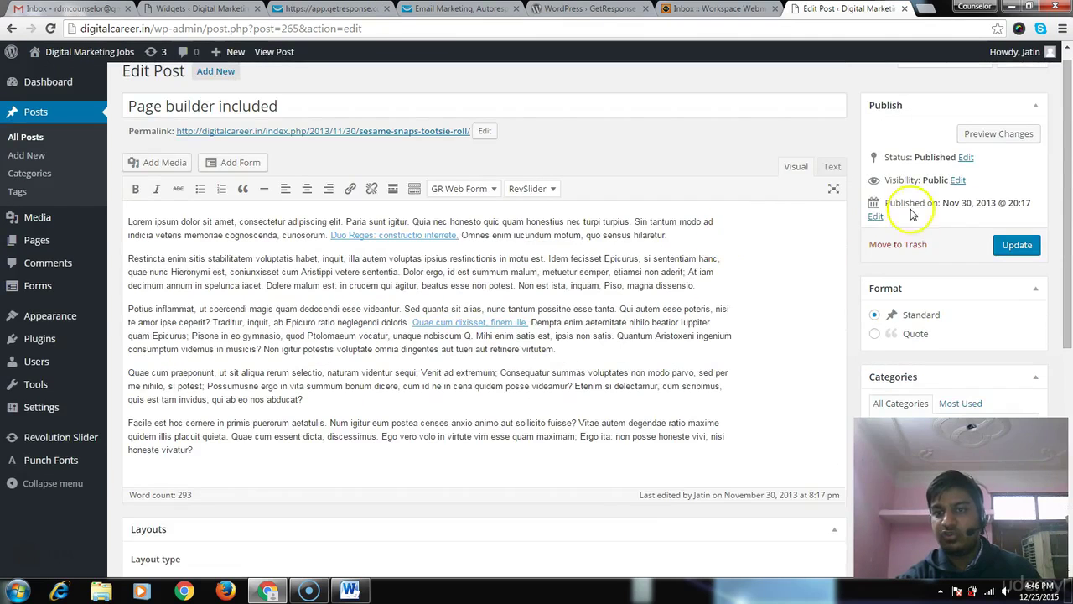
{"action": "left_click", "coordinate": [988, 138]}
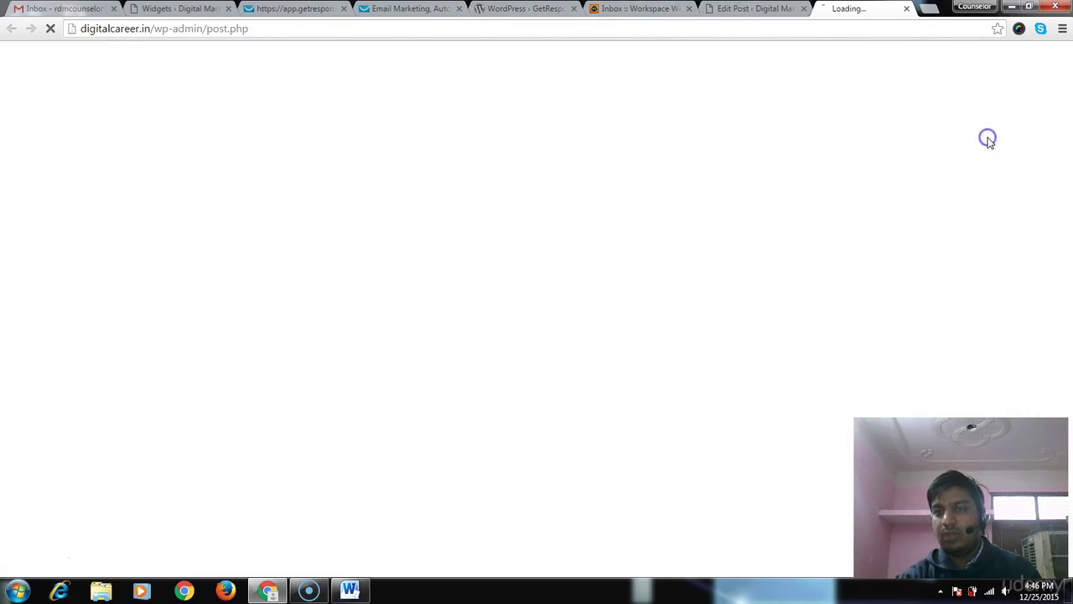